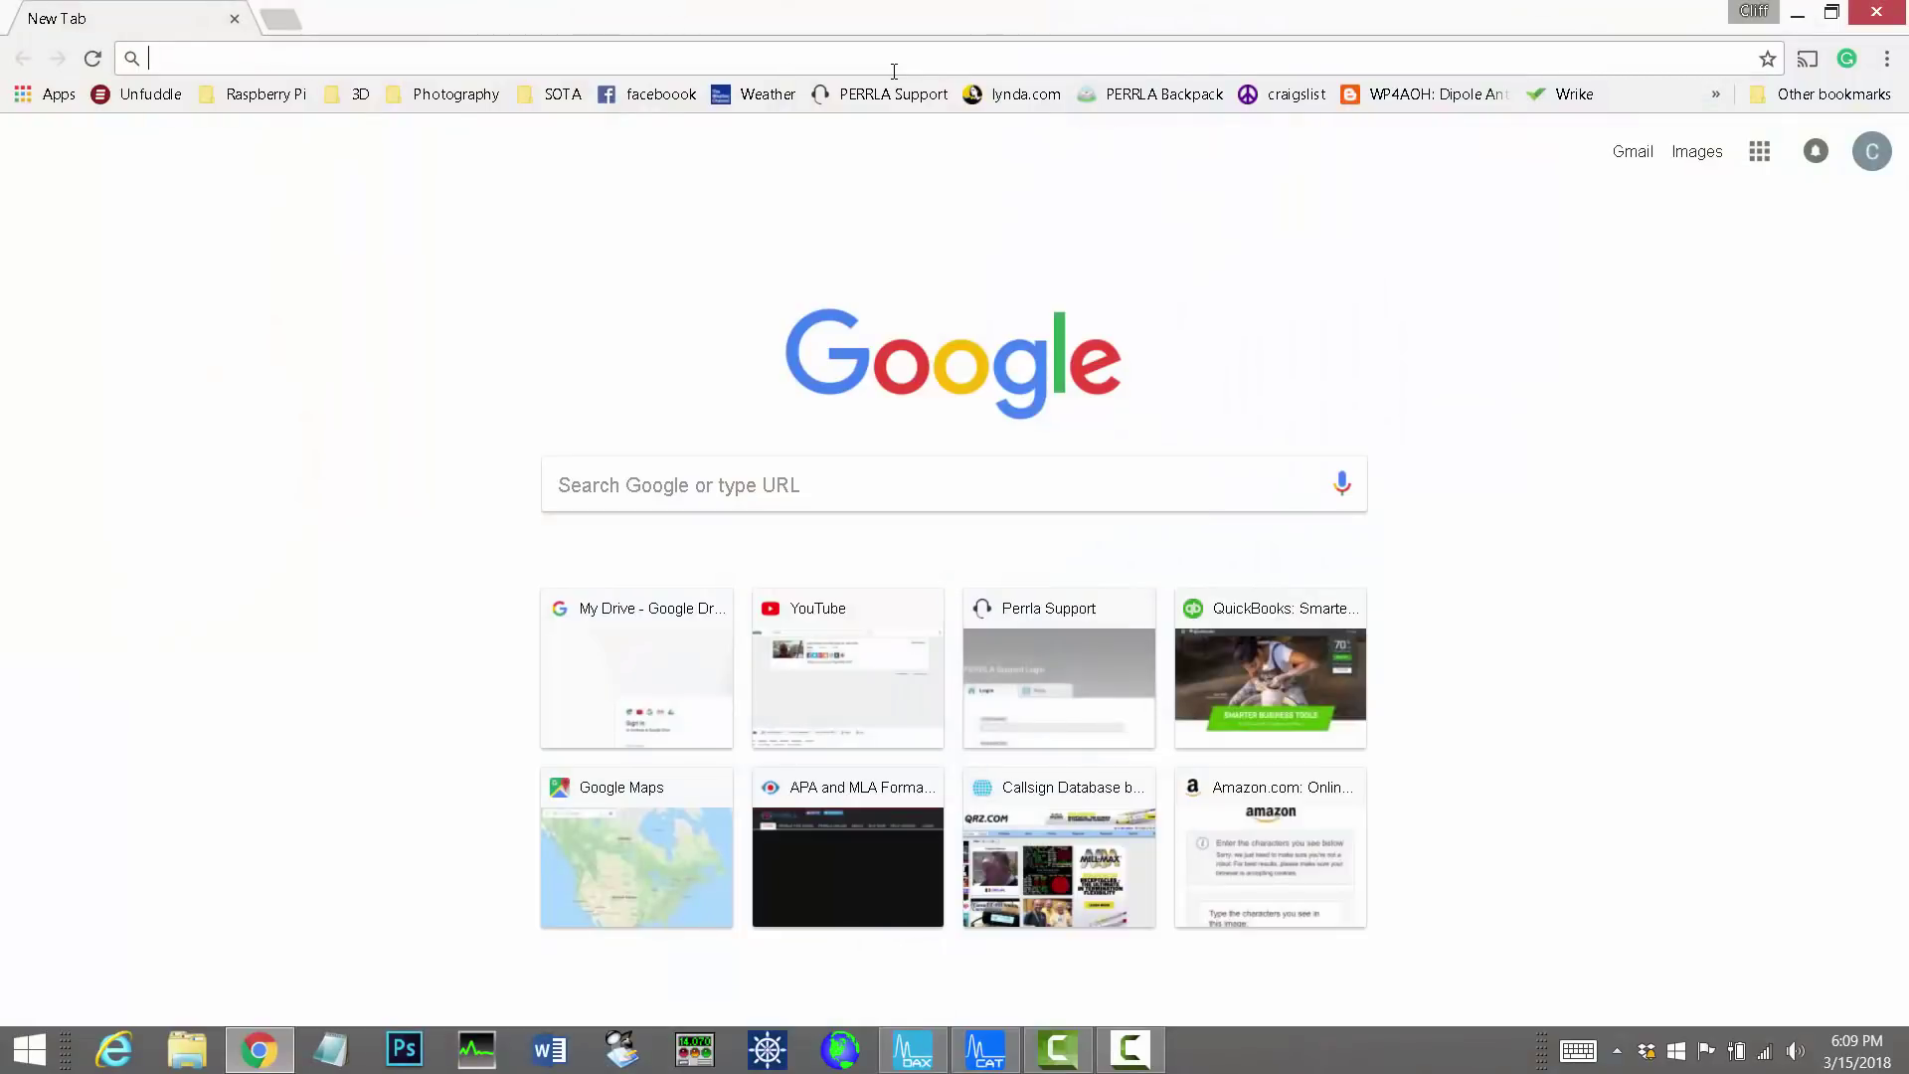
{"action": "type", "text": "w"}
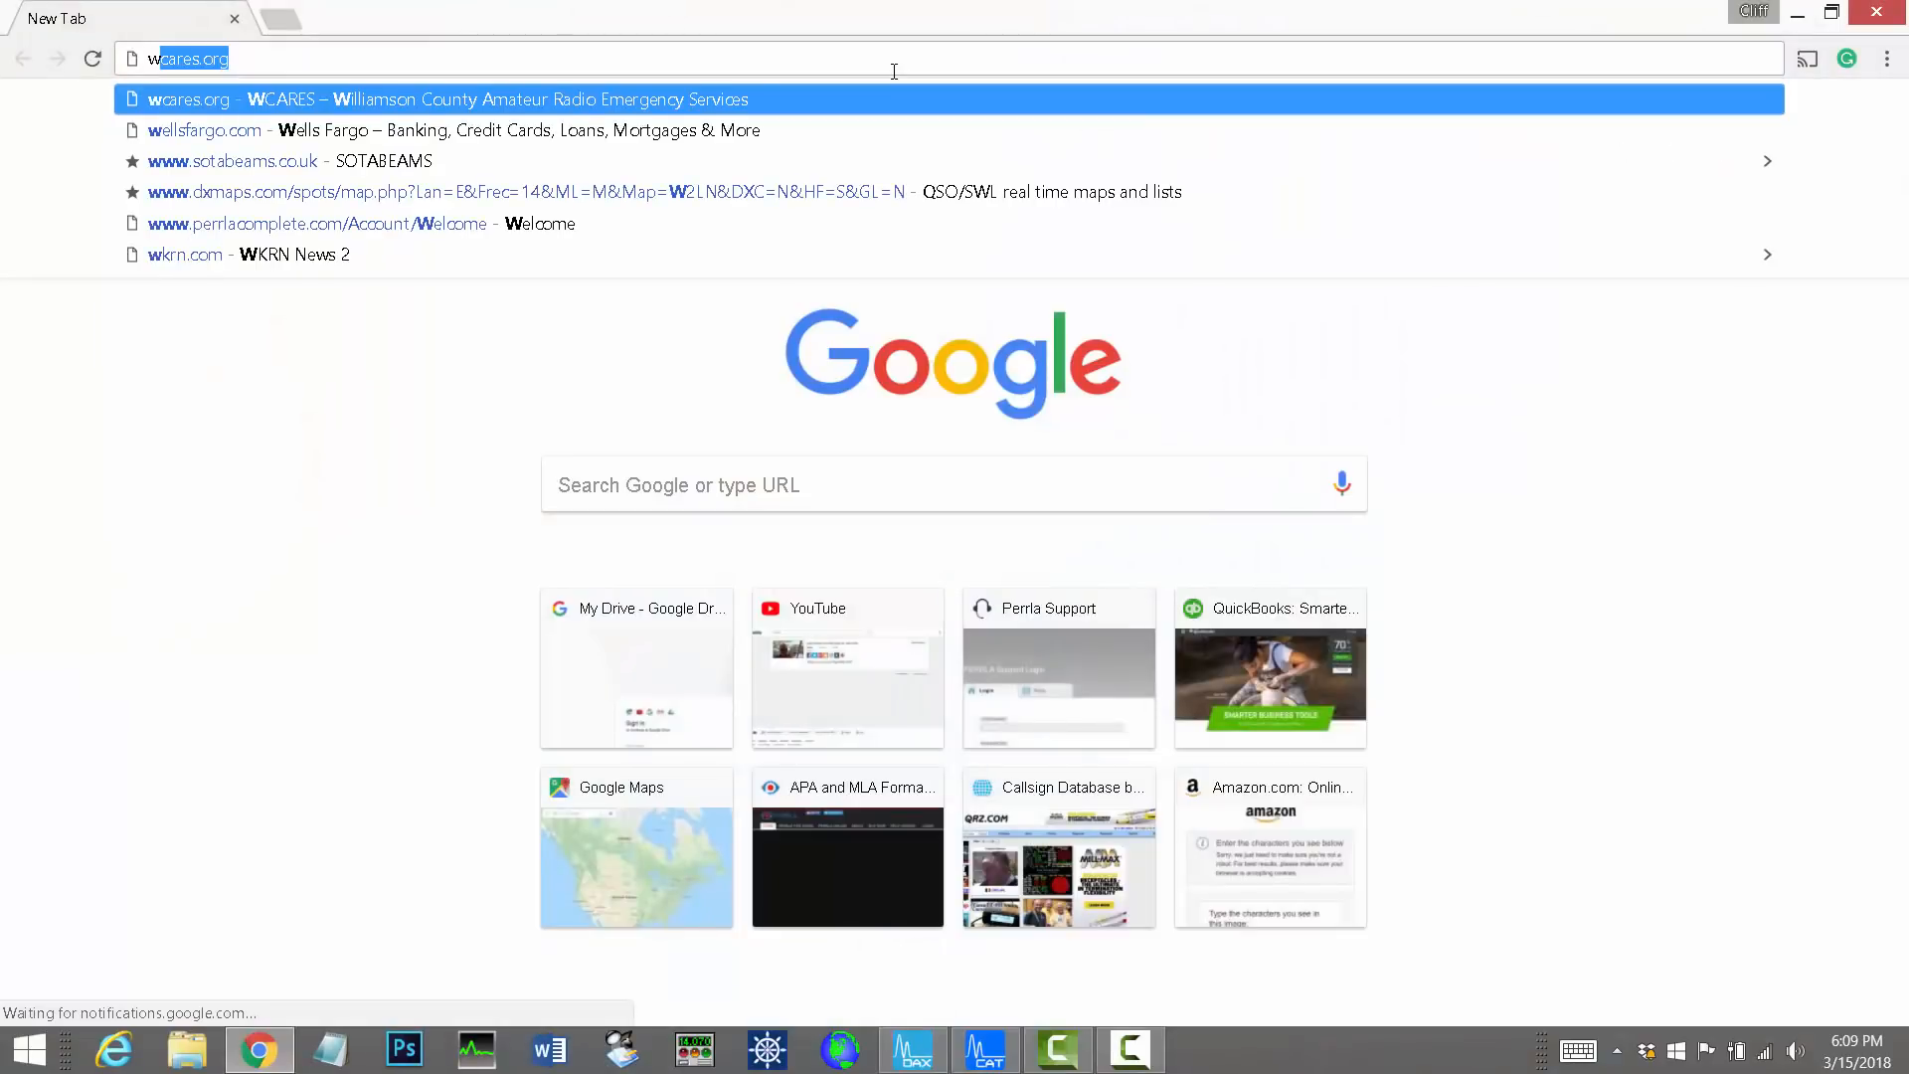
{"action": "type", "text": "sjt"}
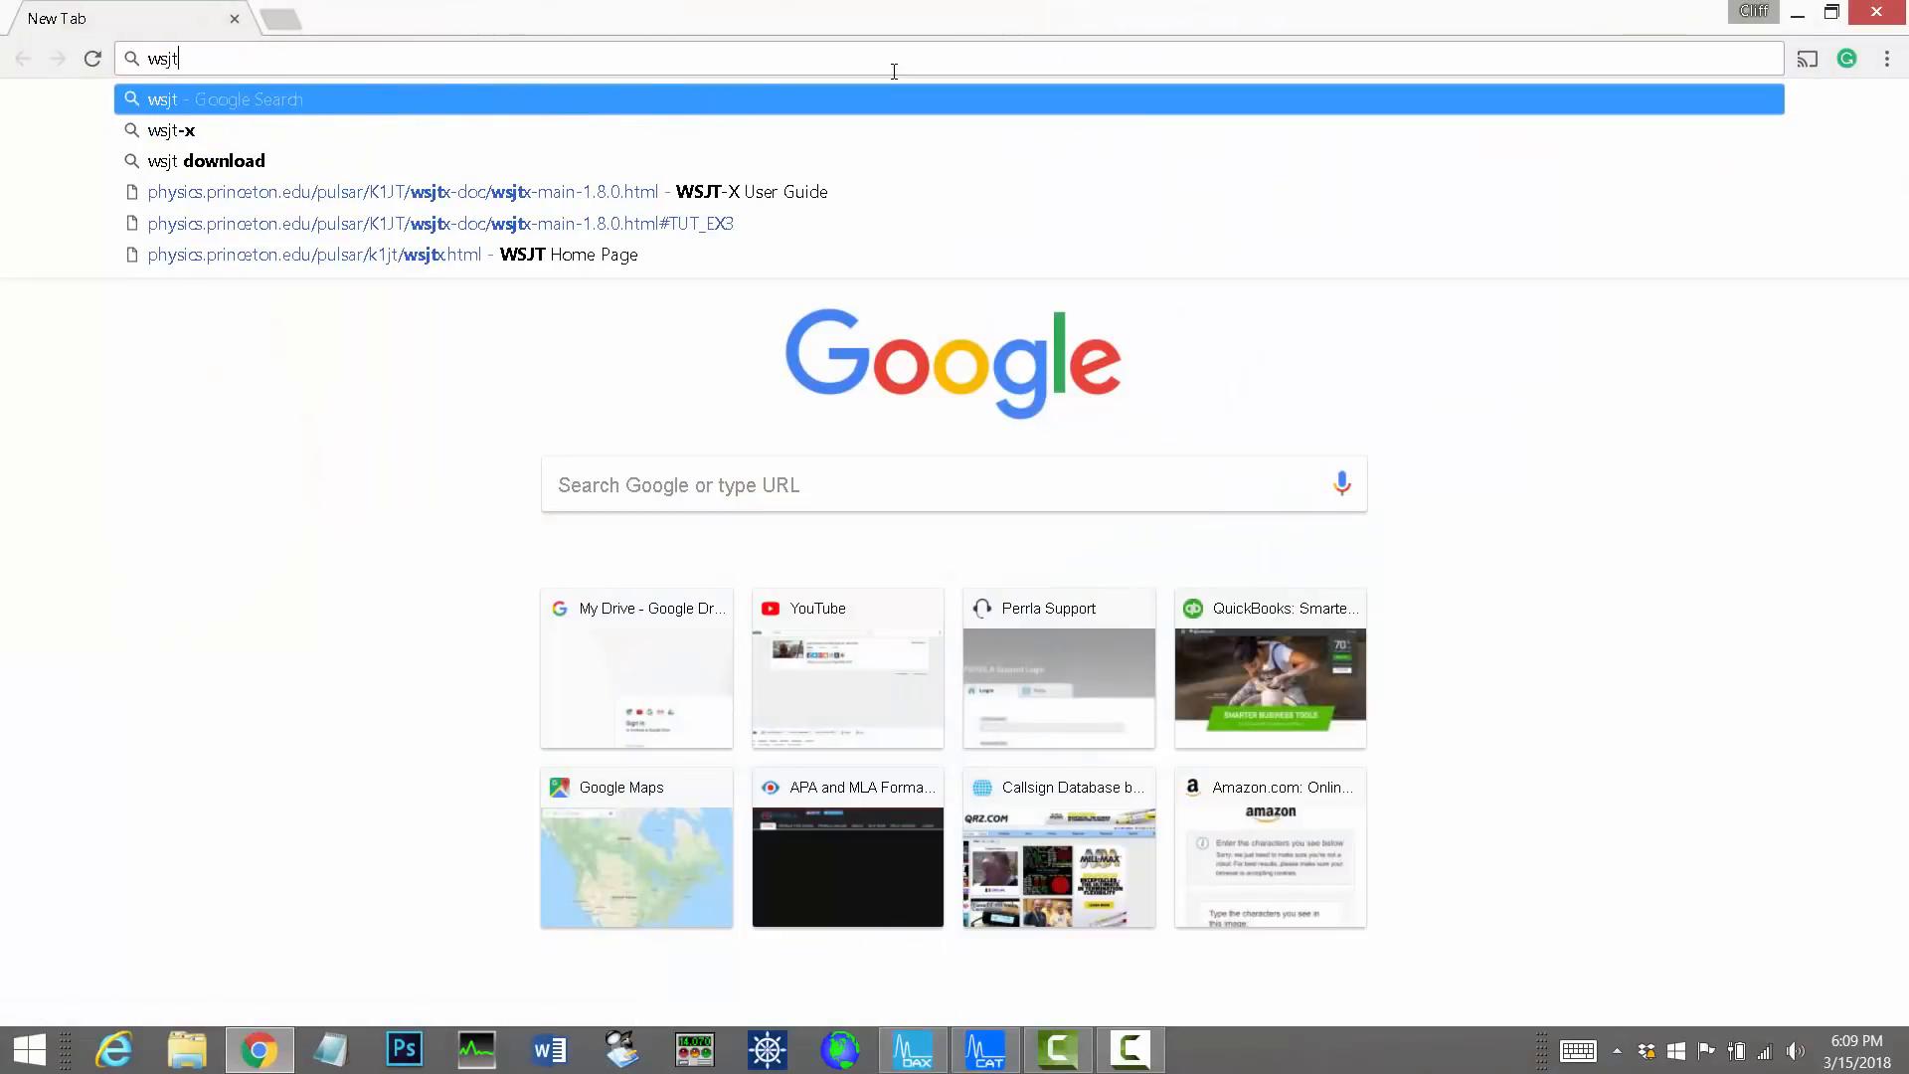
Search Google for wsjt-x and go to the WSJT-X Home Page on Princeton Physics
{"action": "left_click", "coordinate": [300, 135]}
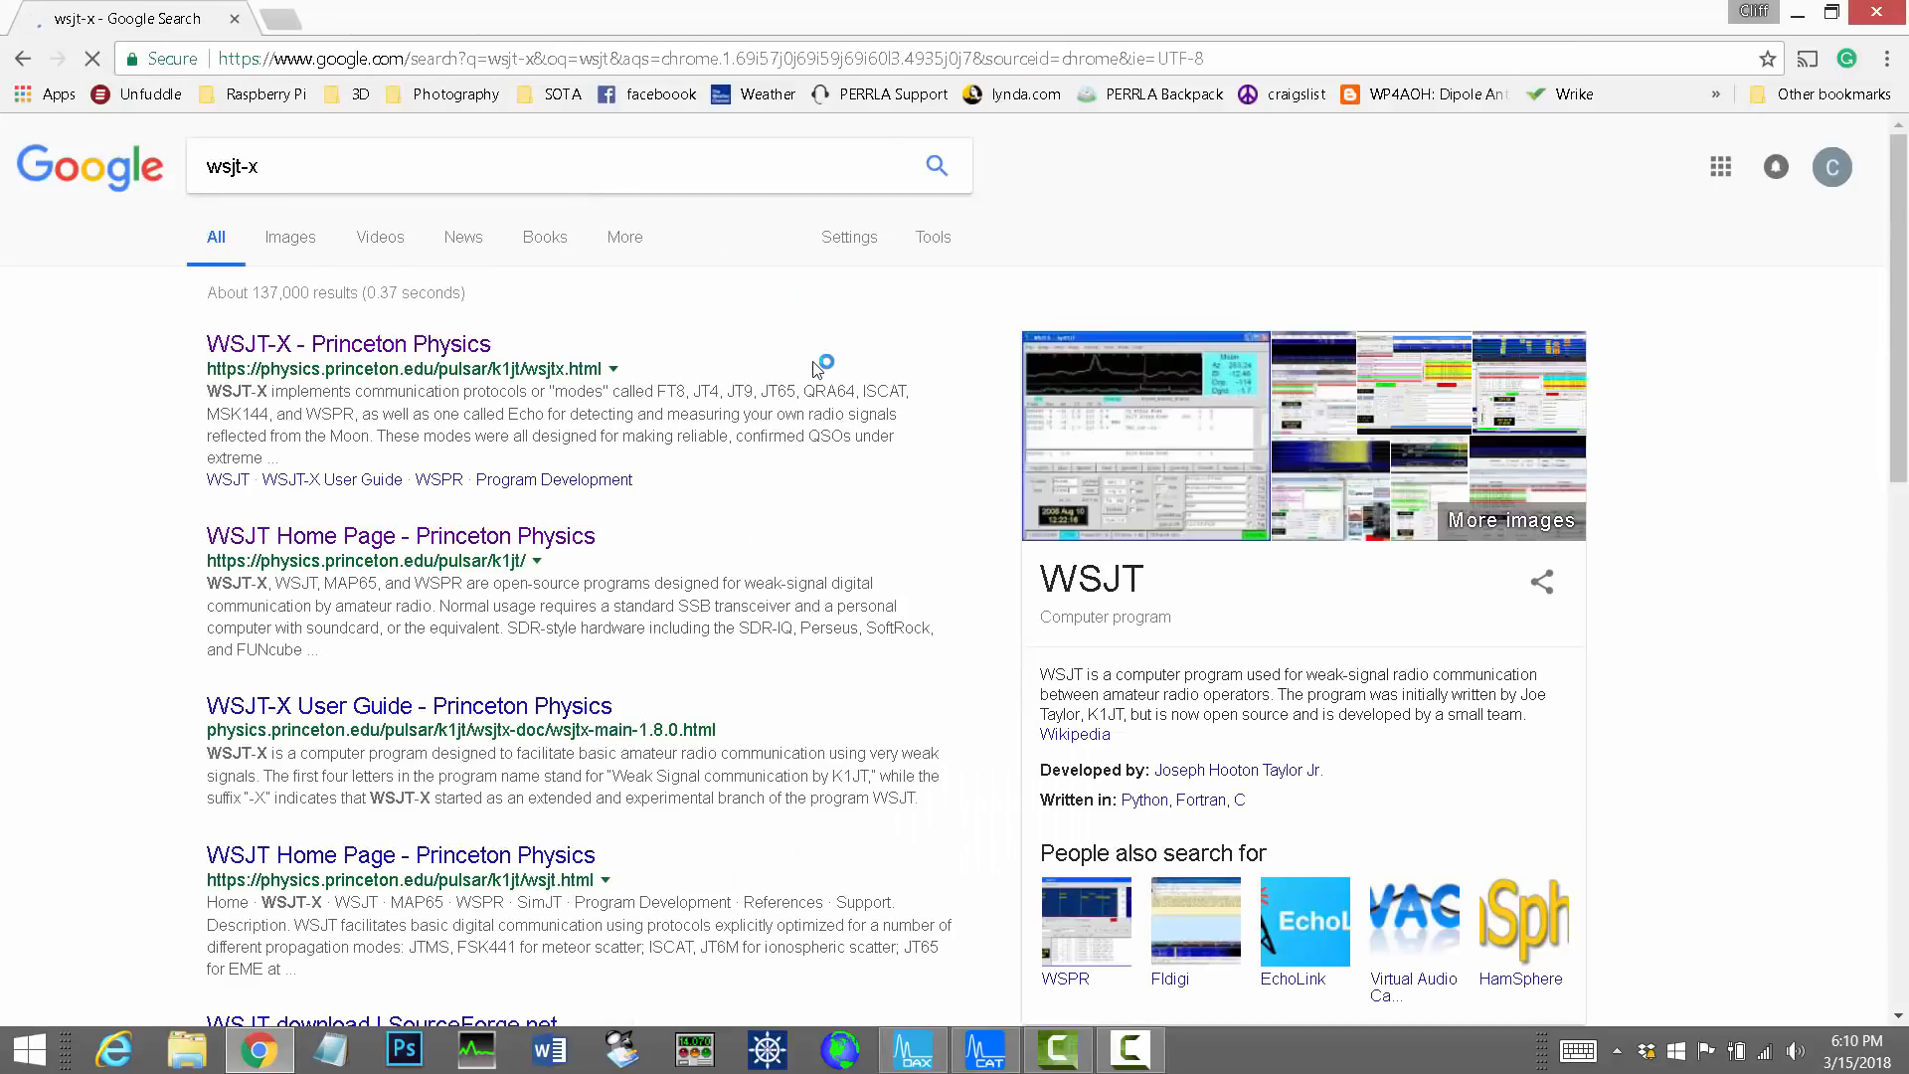
{"action": "left_click", "coordinate": [376, 349]}
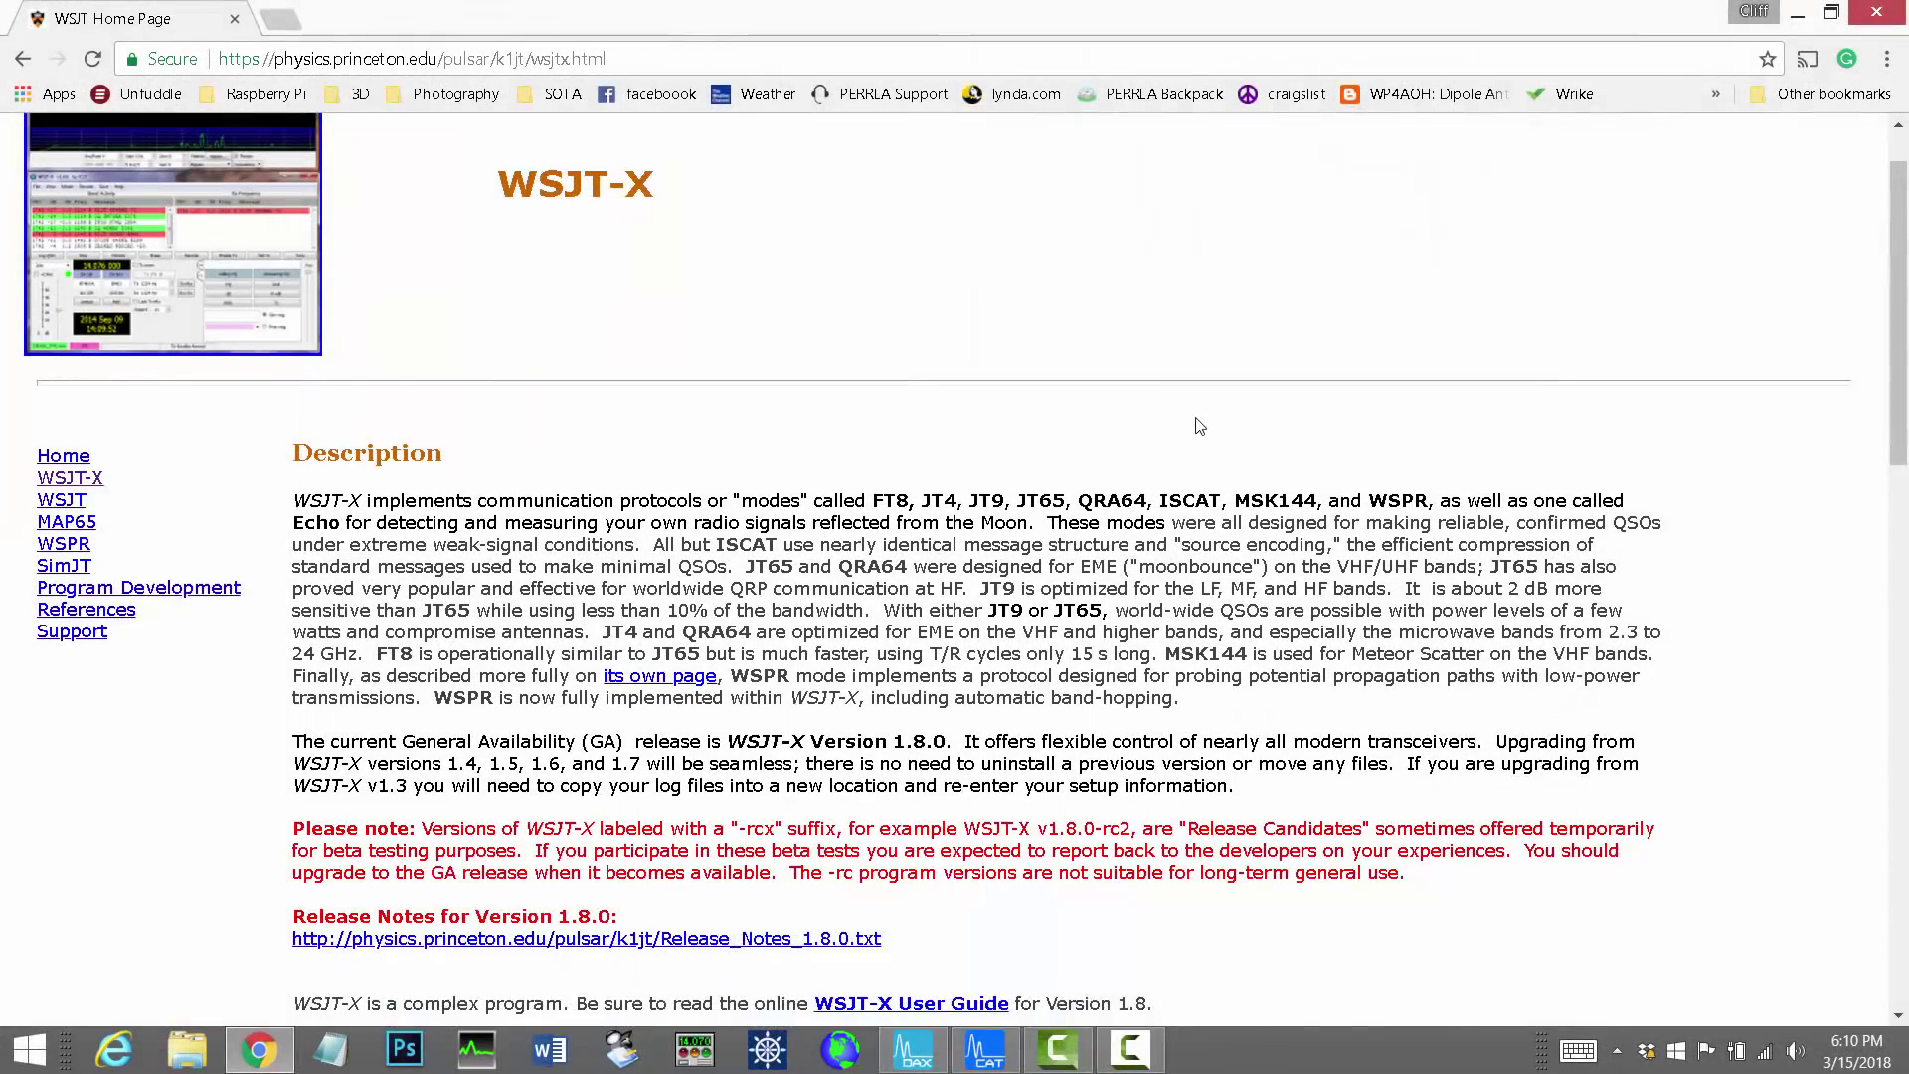
{"action": "scroll", "coordinate": [1195, 428], "scroll_direction": "down", "scroll_amount": 2}
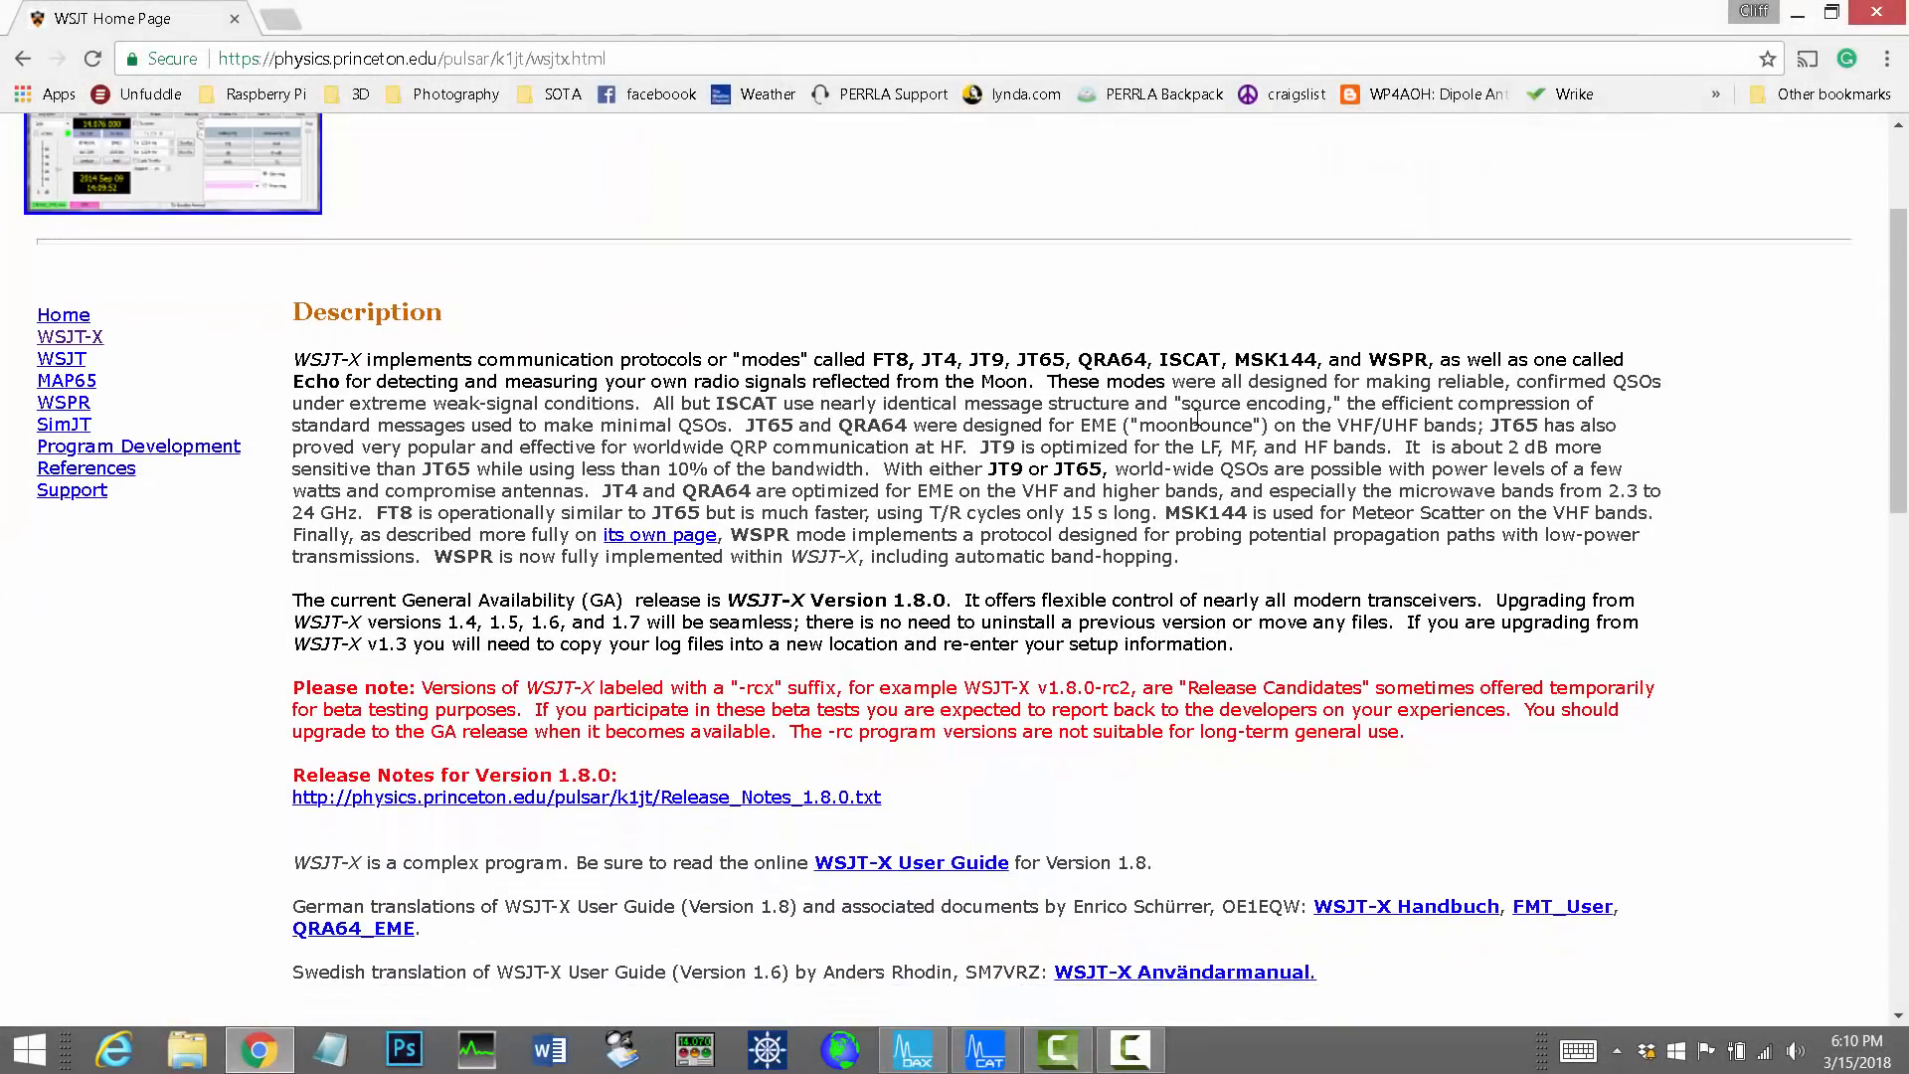
{"action": "scroll", "coordinate": [1195, 424], "scroll_direction": "down", "scroll_amount": 2}
{"action": "scroll", "coordinate": [1194, 421], "scroll_direction": "down", "scroll_amount": 2}
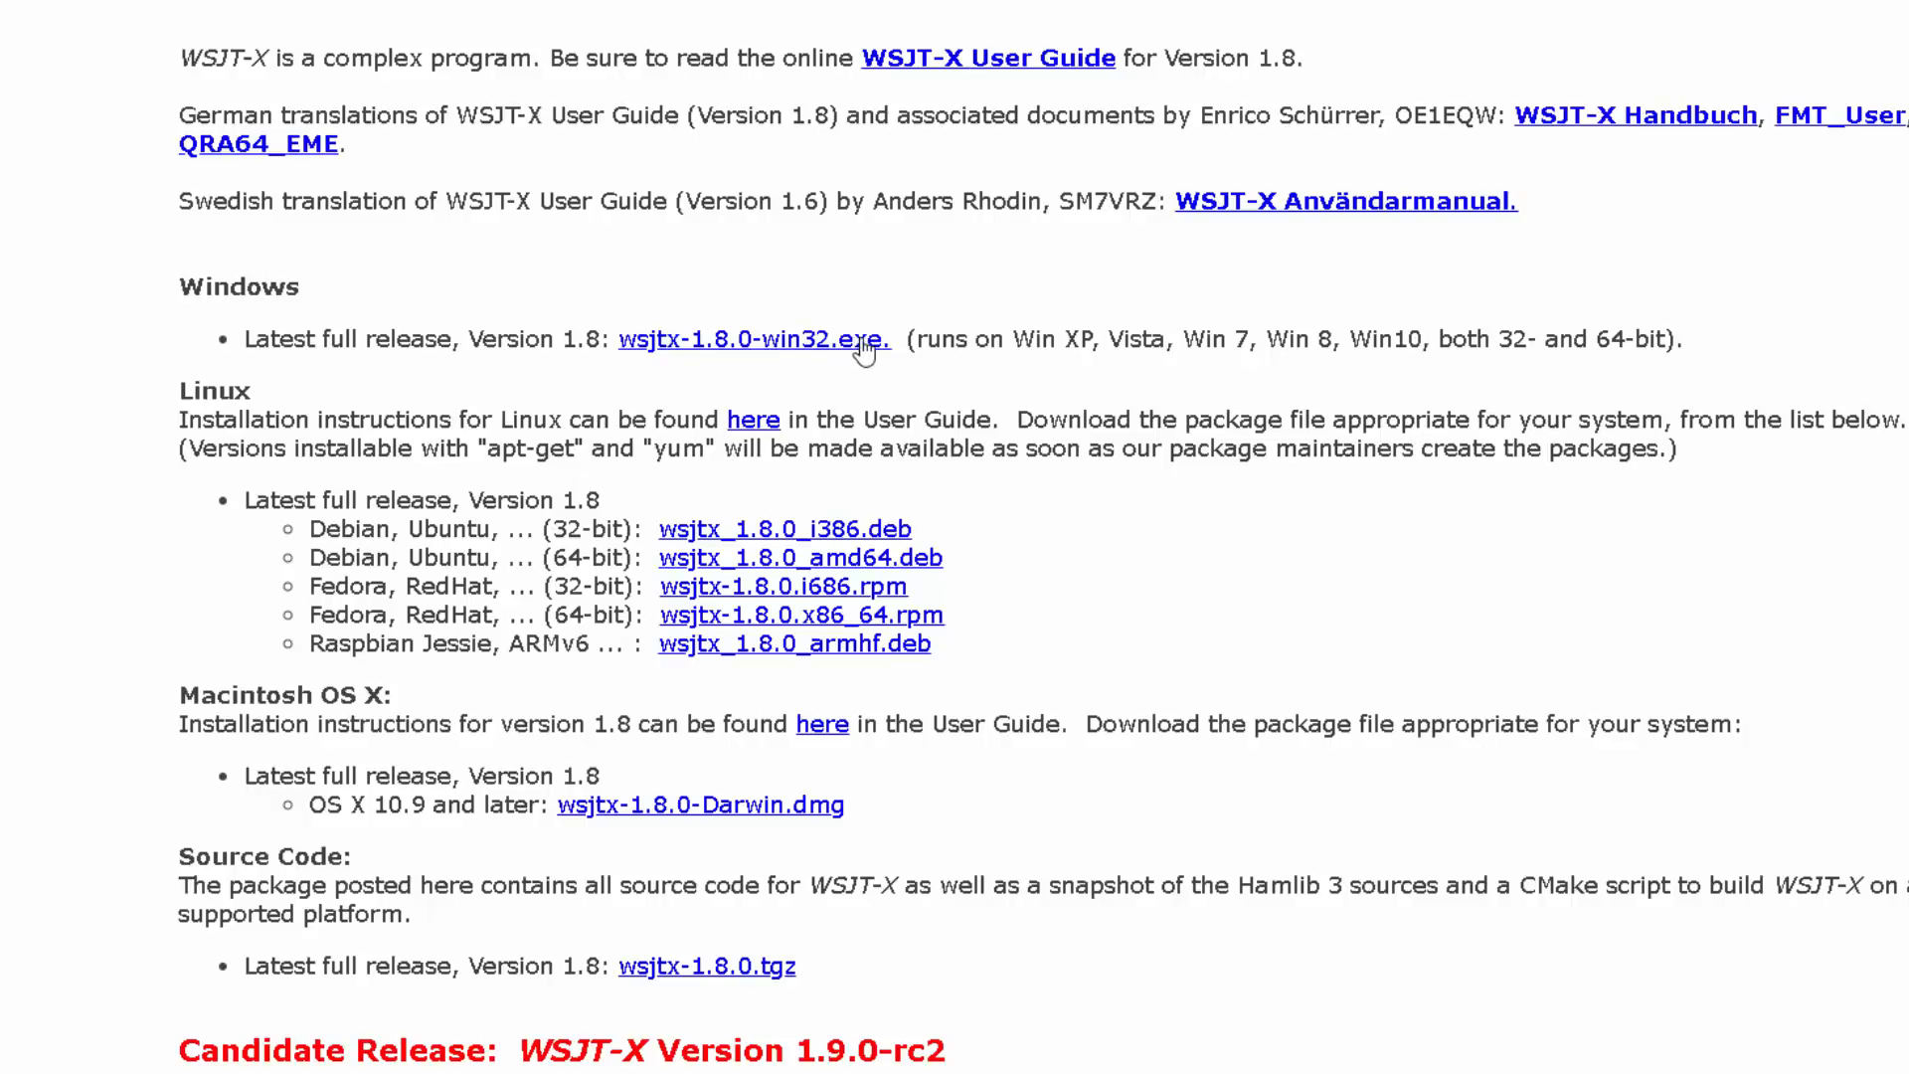
{"action": "scroll", "coordinate": [745, 522], "scroll_direction": "down", "scroll_amount": 1}
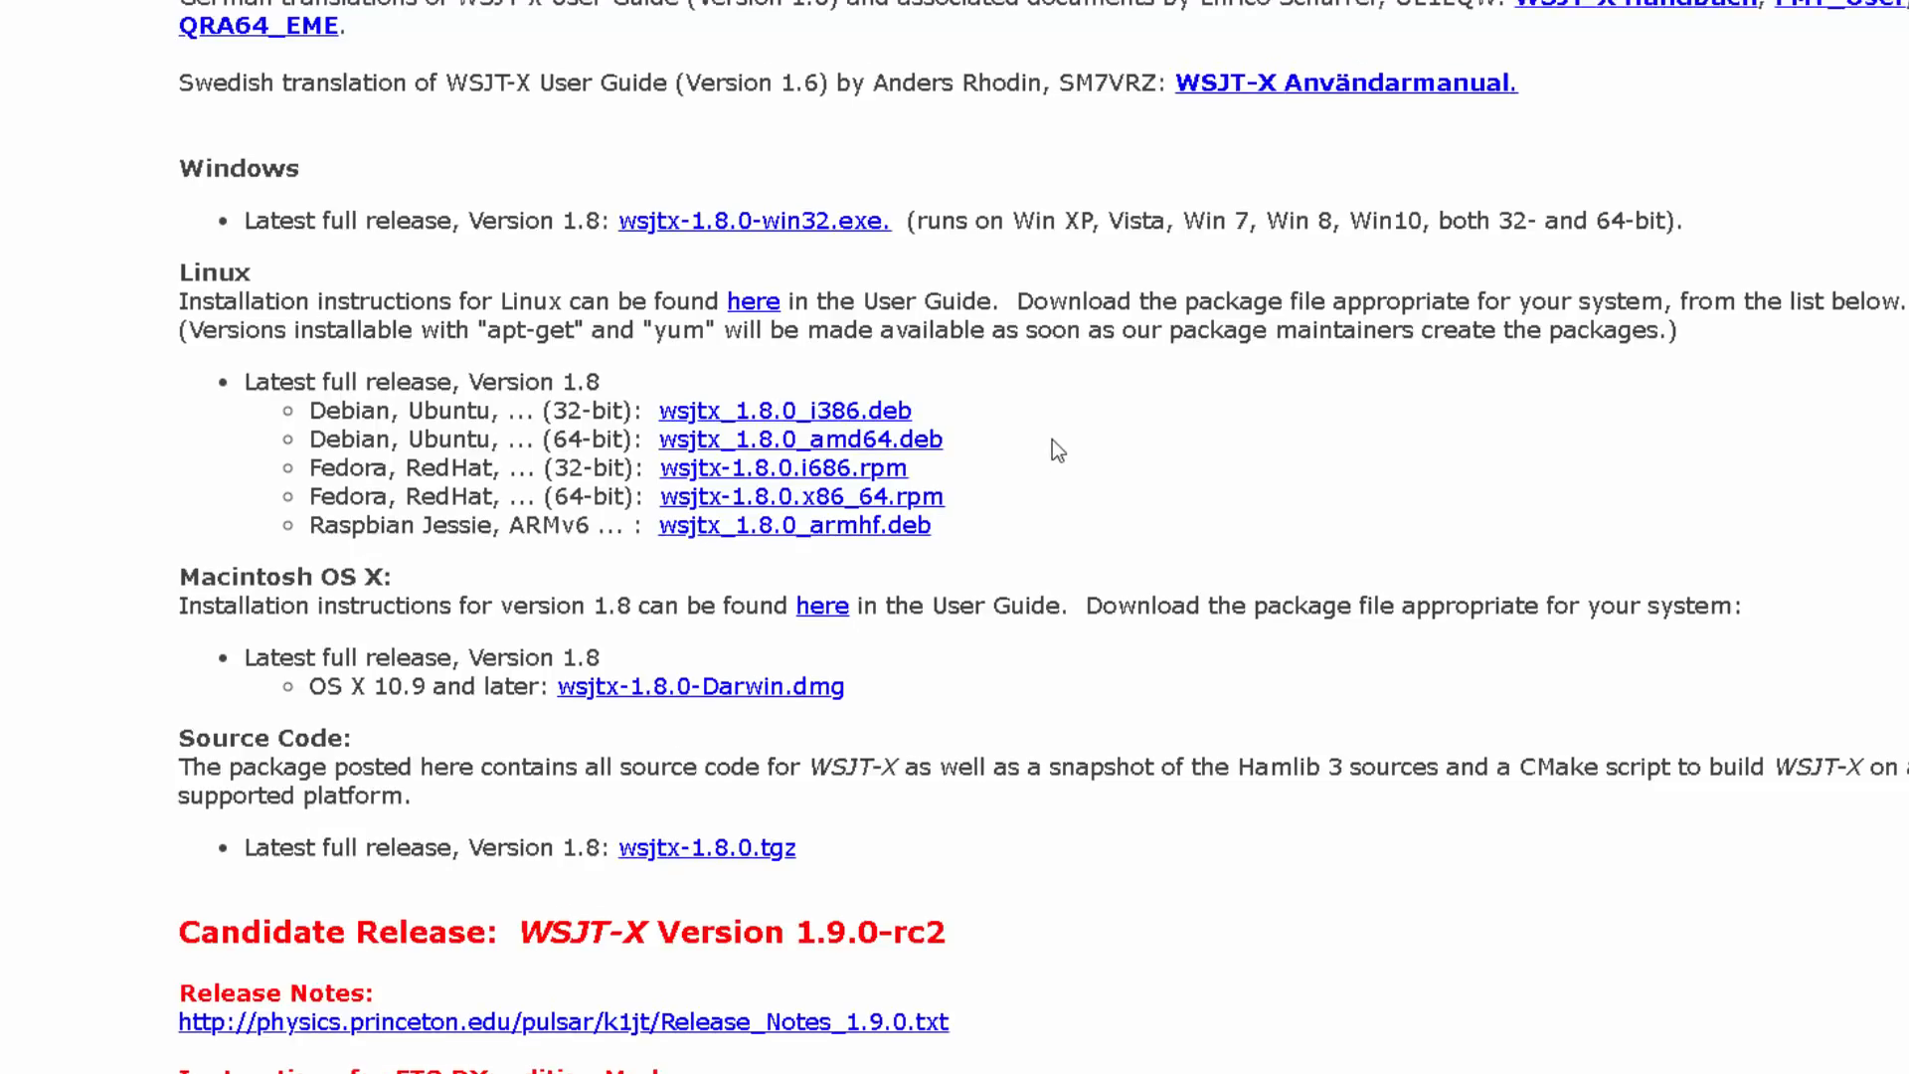
{"action": "scroll", "coordinate": [1051, 451], "scroll_direction": "up", "scroll_amount": 1}
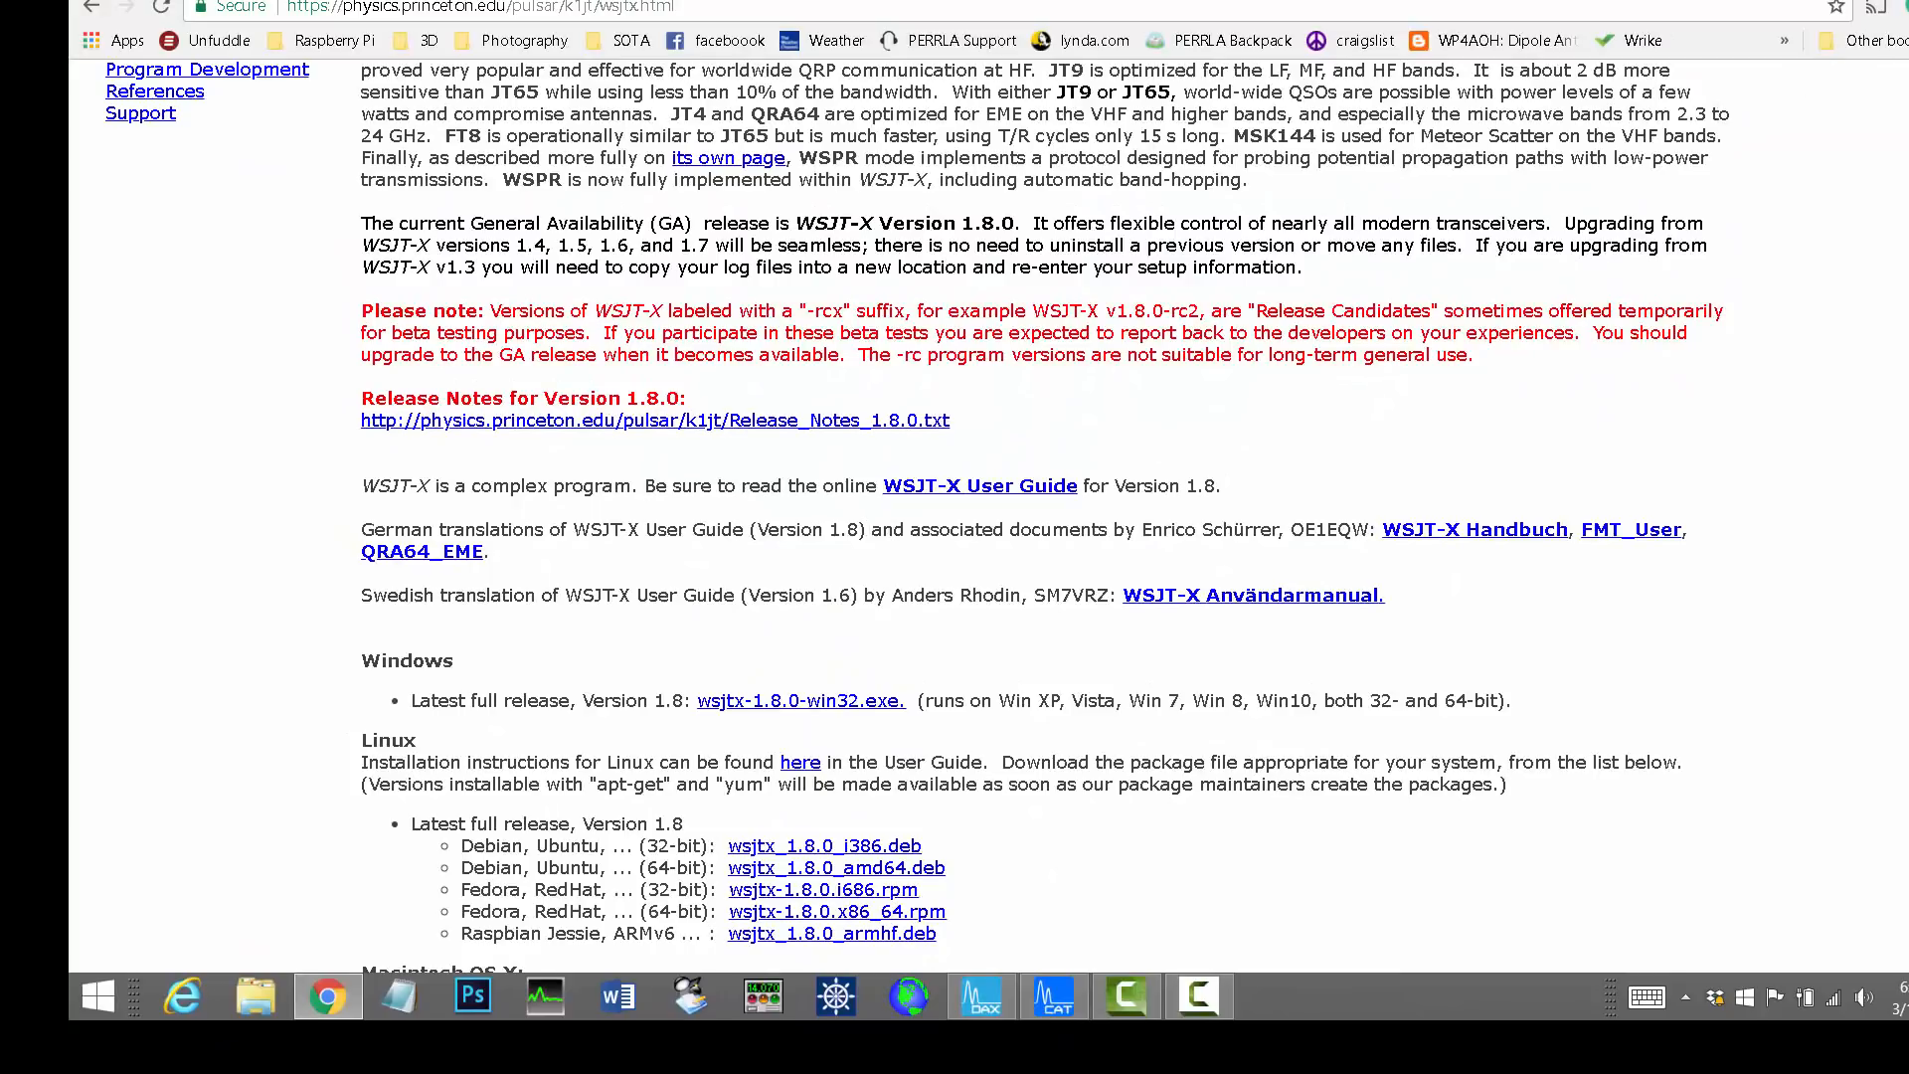
Launch WSJT-X from the Windows 8 Start screen search, bringing up its main and Wide Graph windows
{"action": "key", "text": "super+d"}
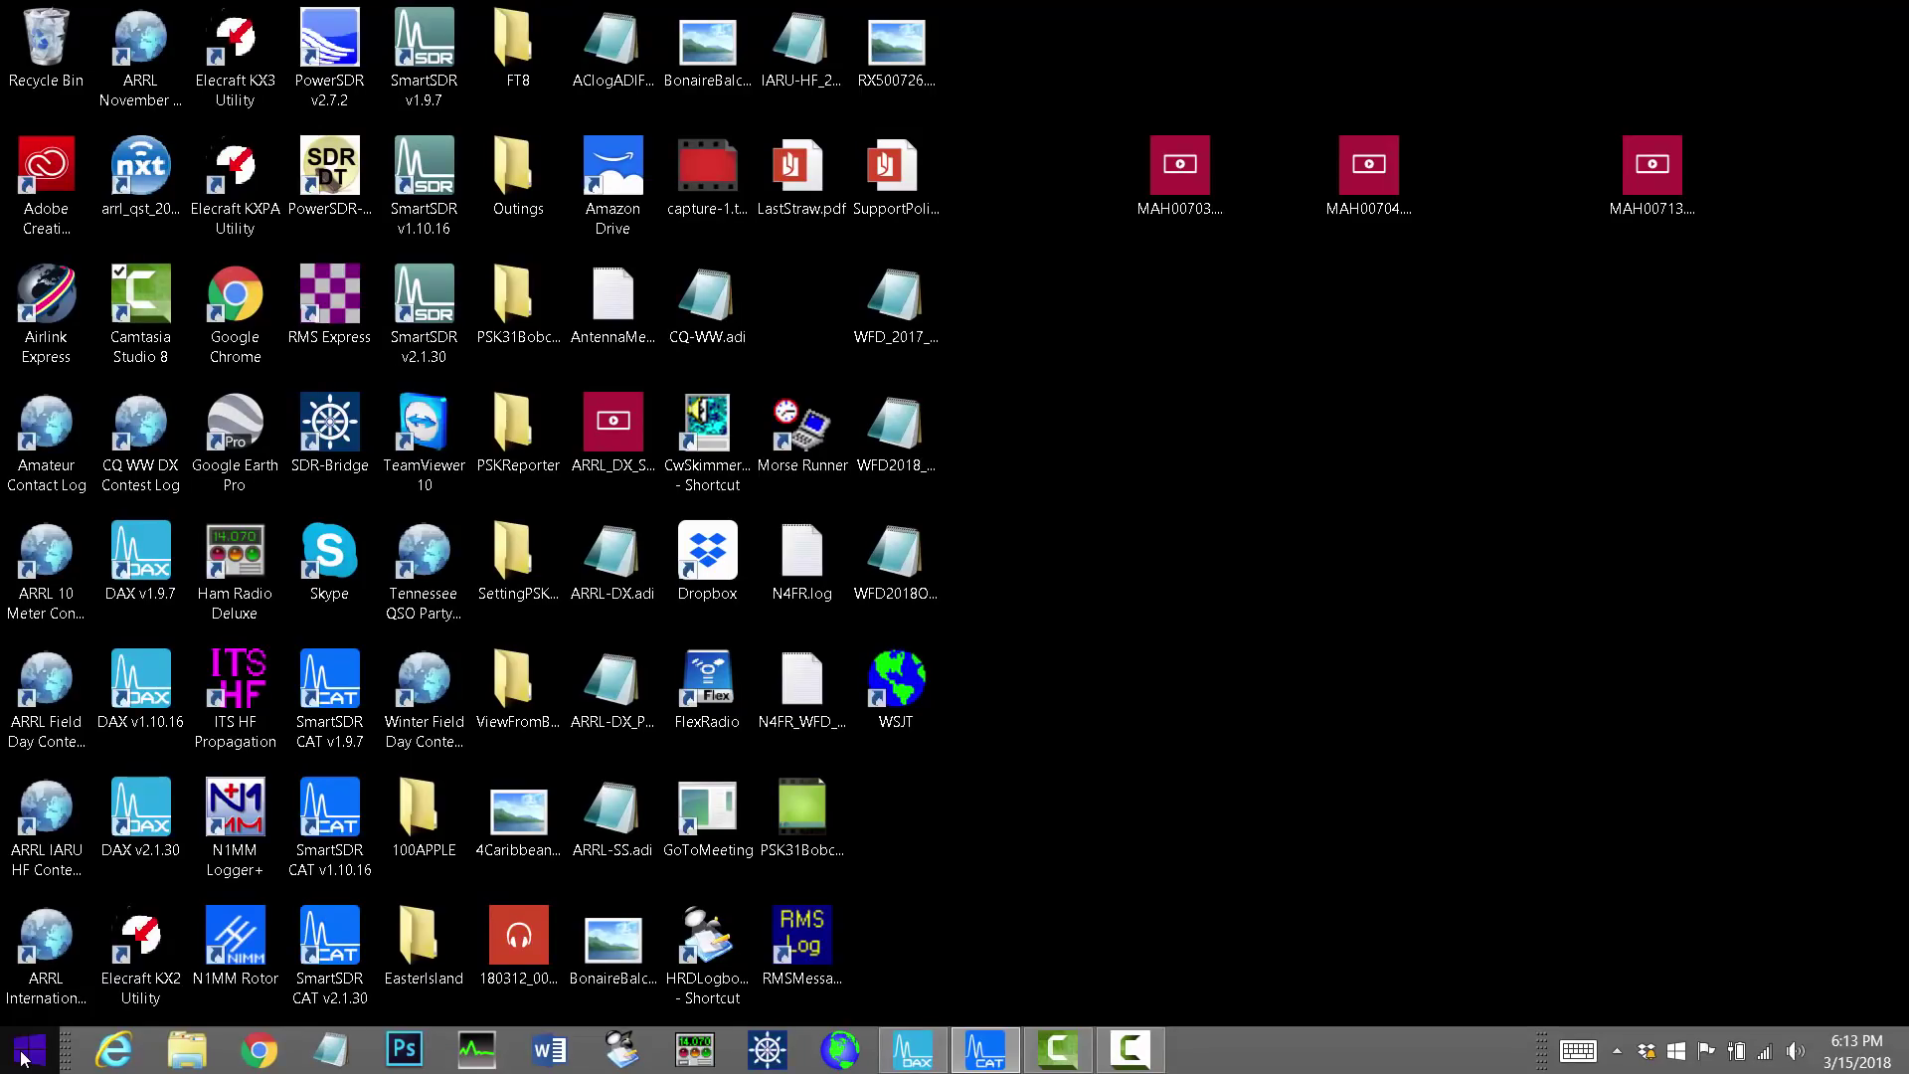
{"action": "left_click", "coordinate": [21, 1056]}
{"action": "left_click", "coordinate": [22, 1056]}
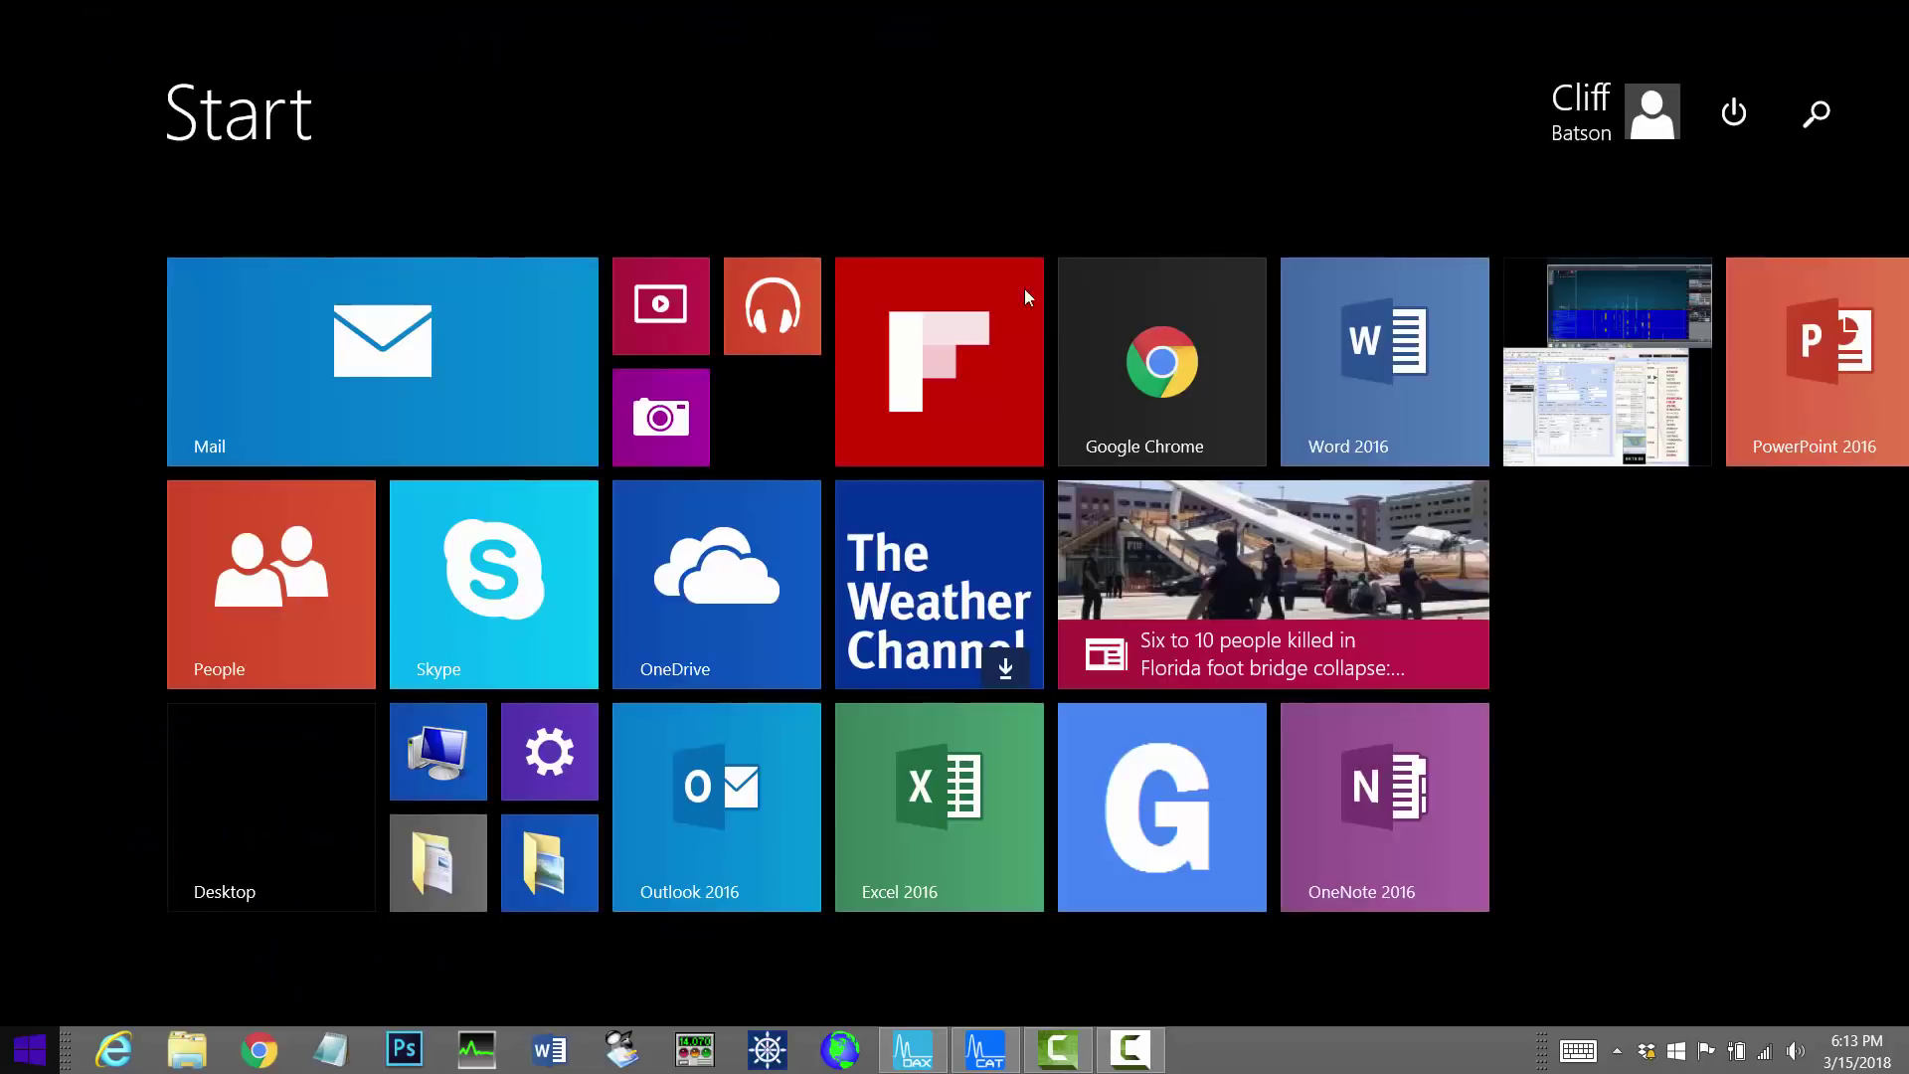
{"action": "left_click", "coordinate": [1817, 123]}
{"action": "type", "text": "wsJT-X"}
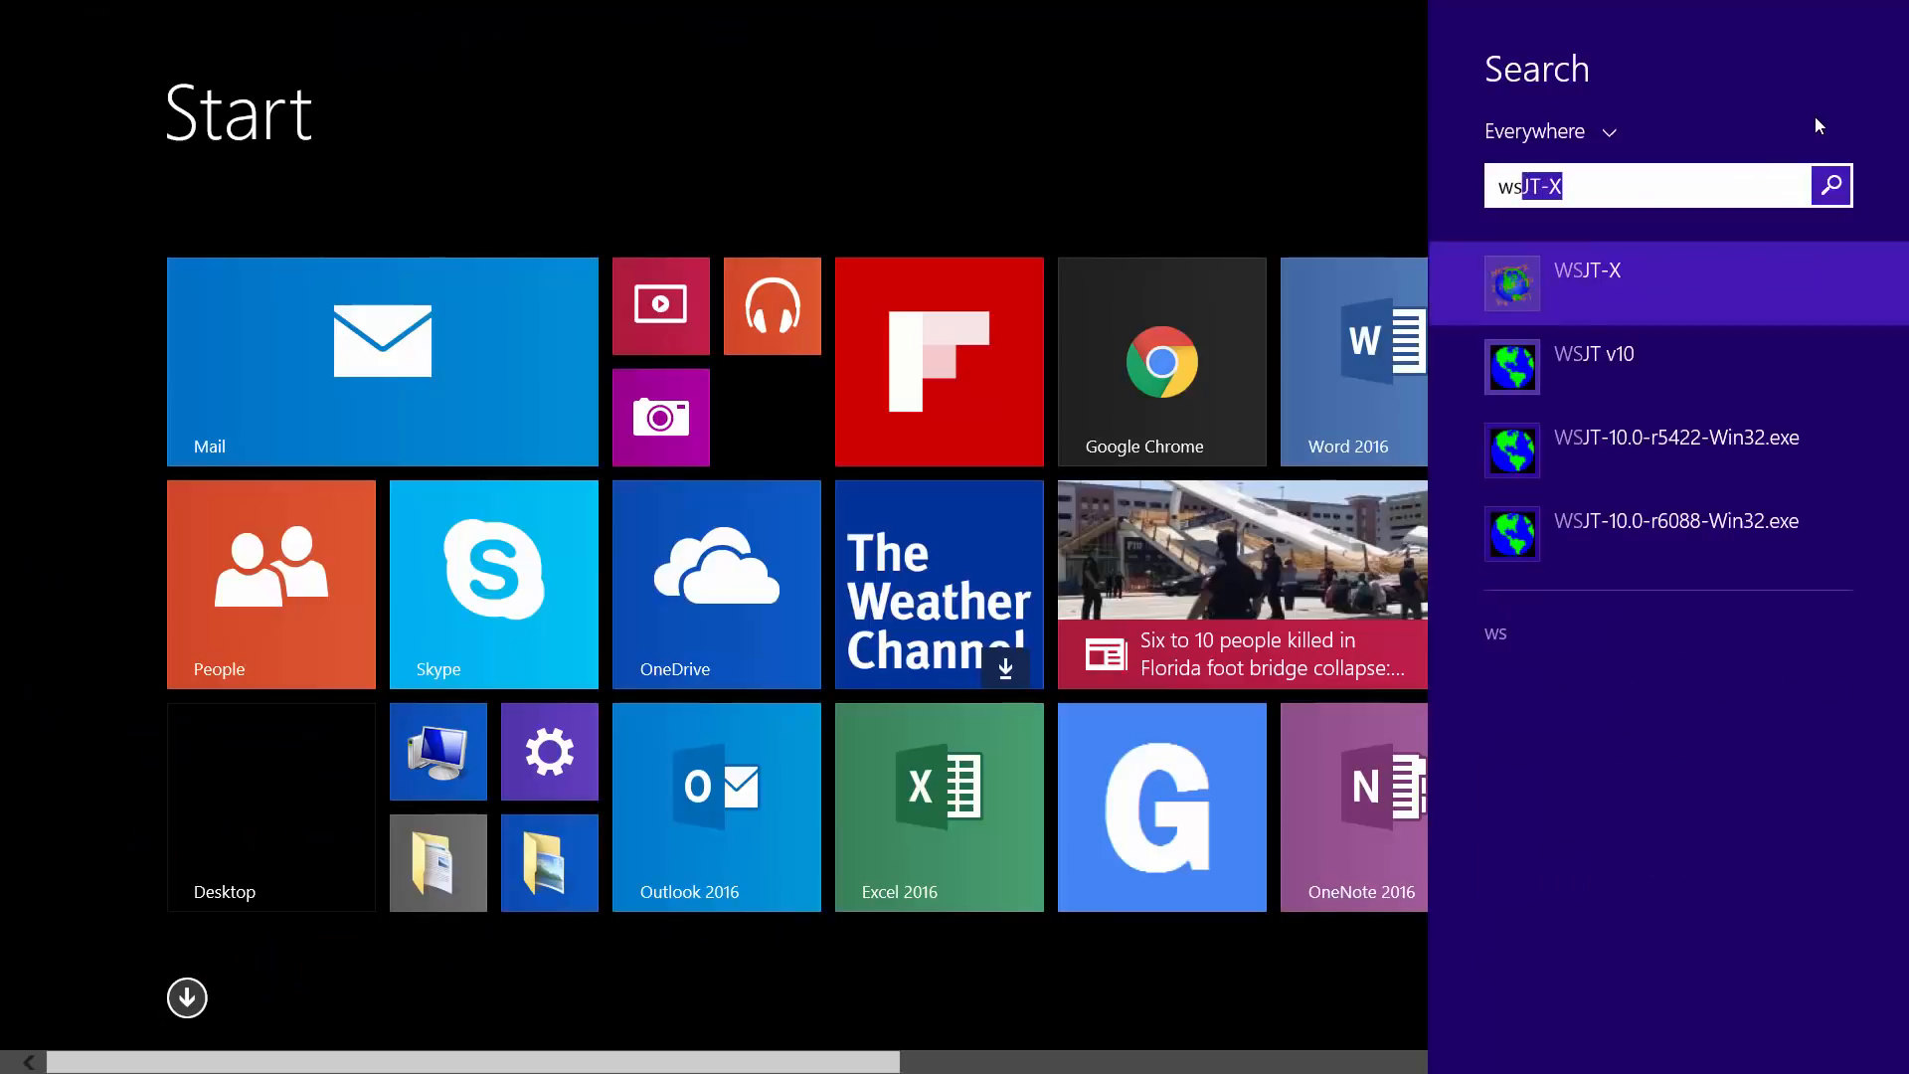
{"action": "left_click", "coordinate": [1643, 263]}
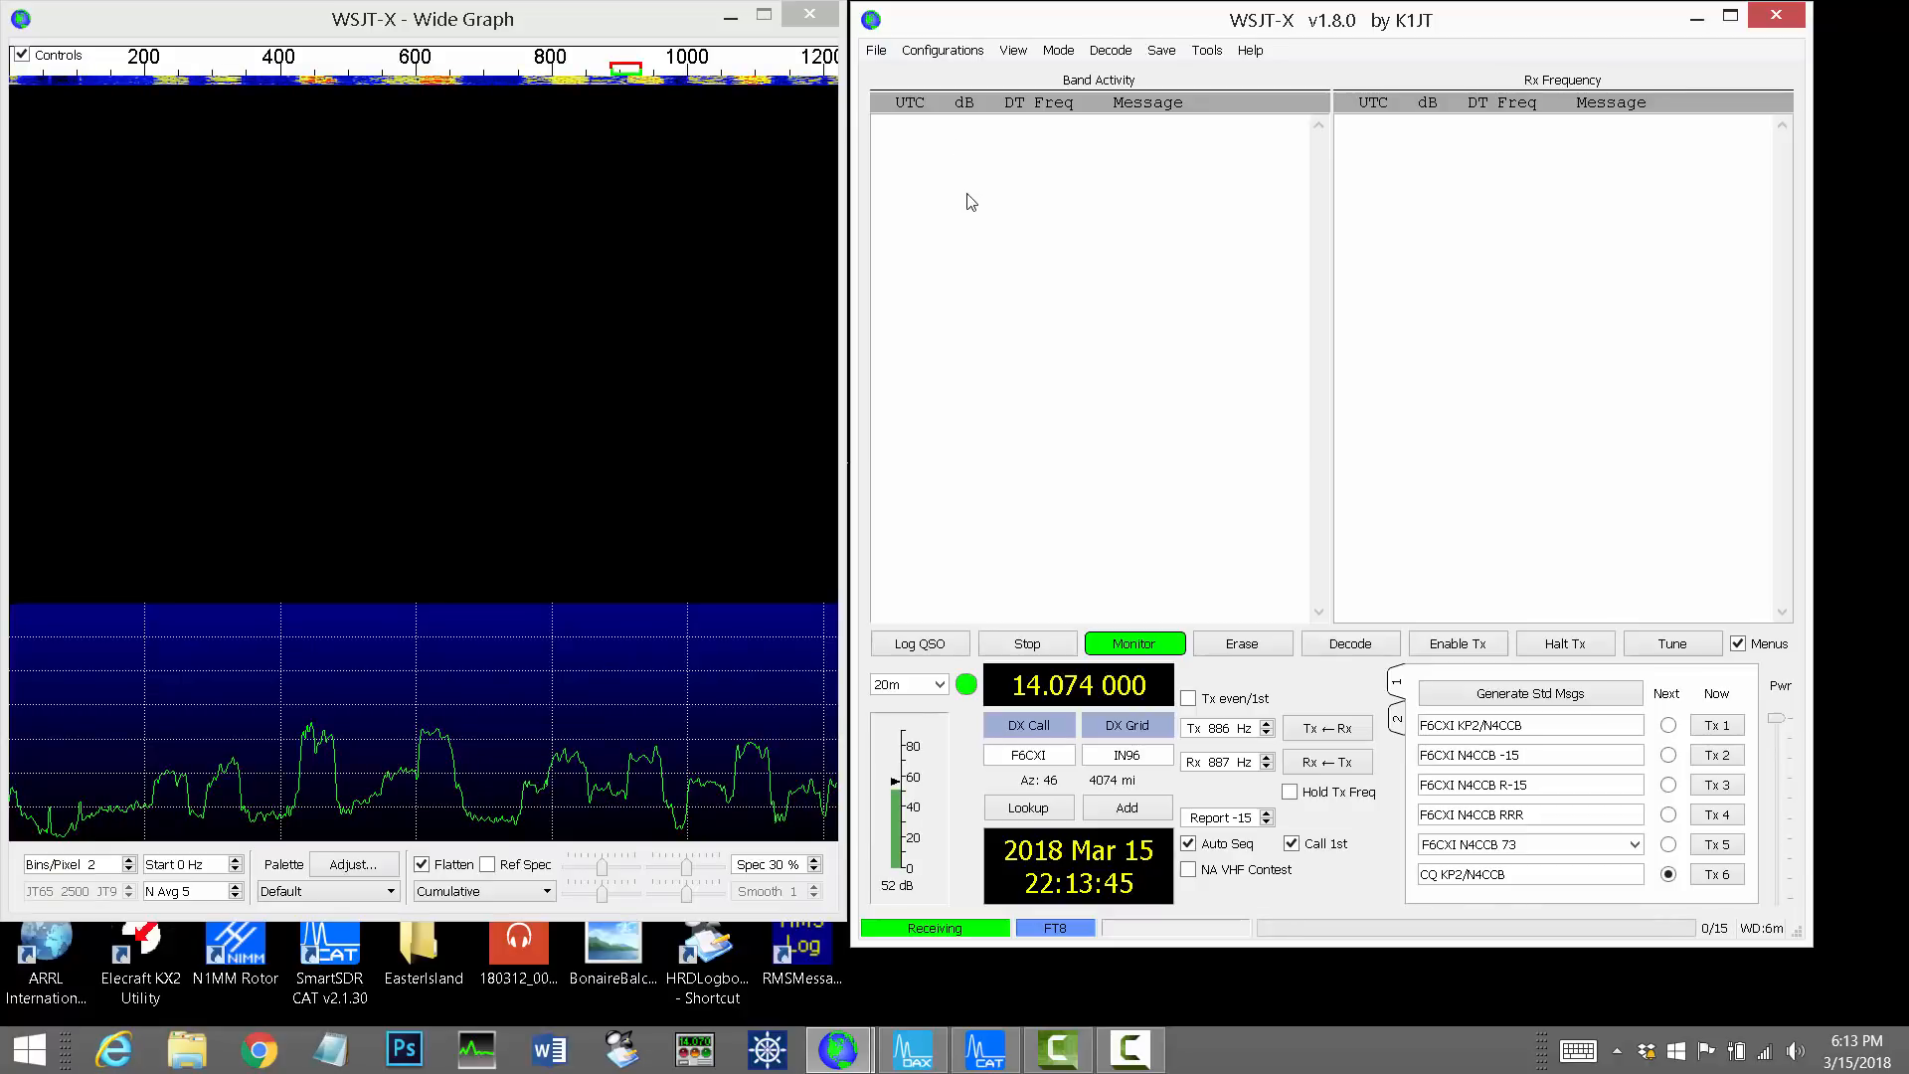
Bring up the WSJT-X Settings dialog from the File menu, showing call KP2/N4CCB and grid FK78
{"action": "left_click", "coordinate": [879, 55]}
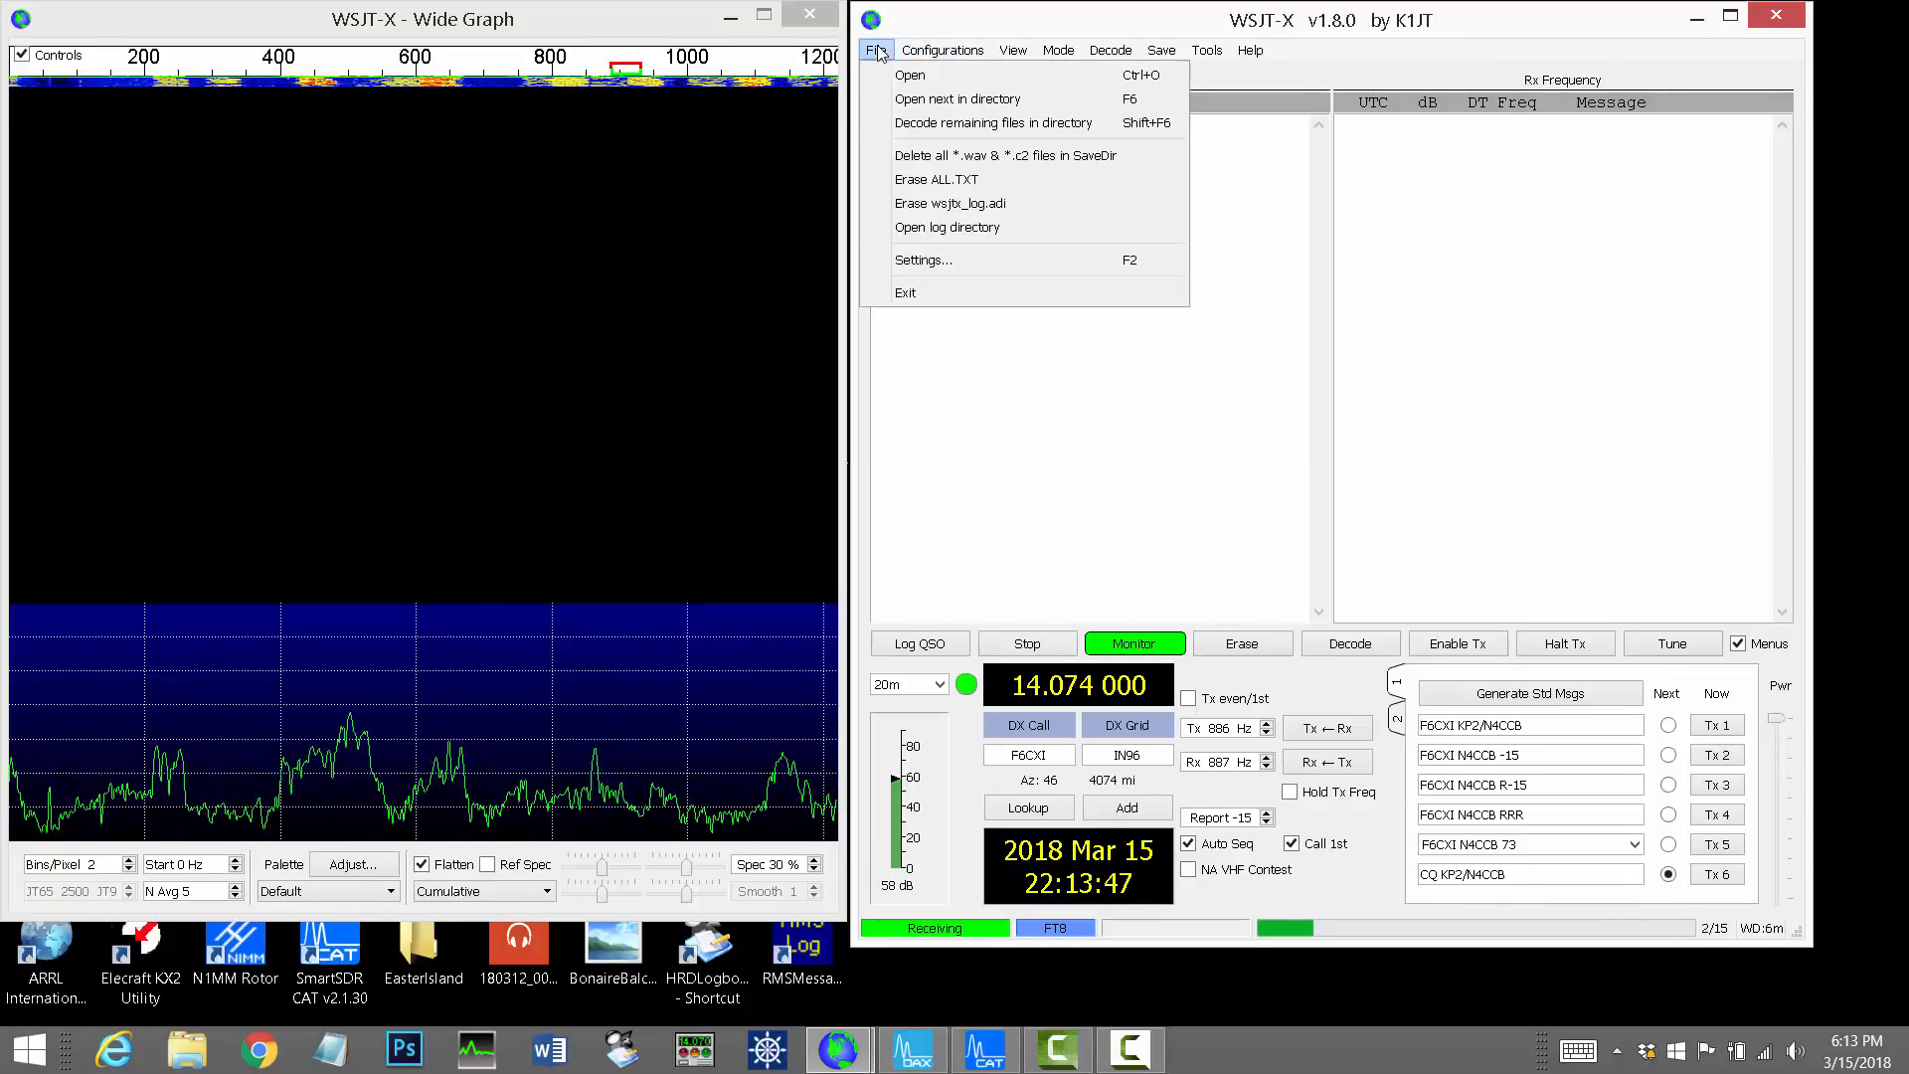
{"action": "left_click", "coordinate": [922, 260]}
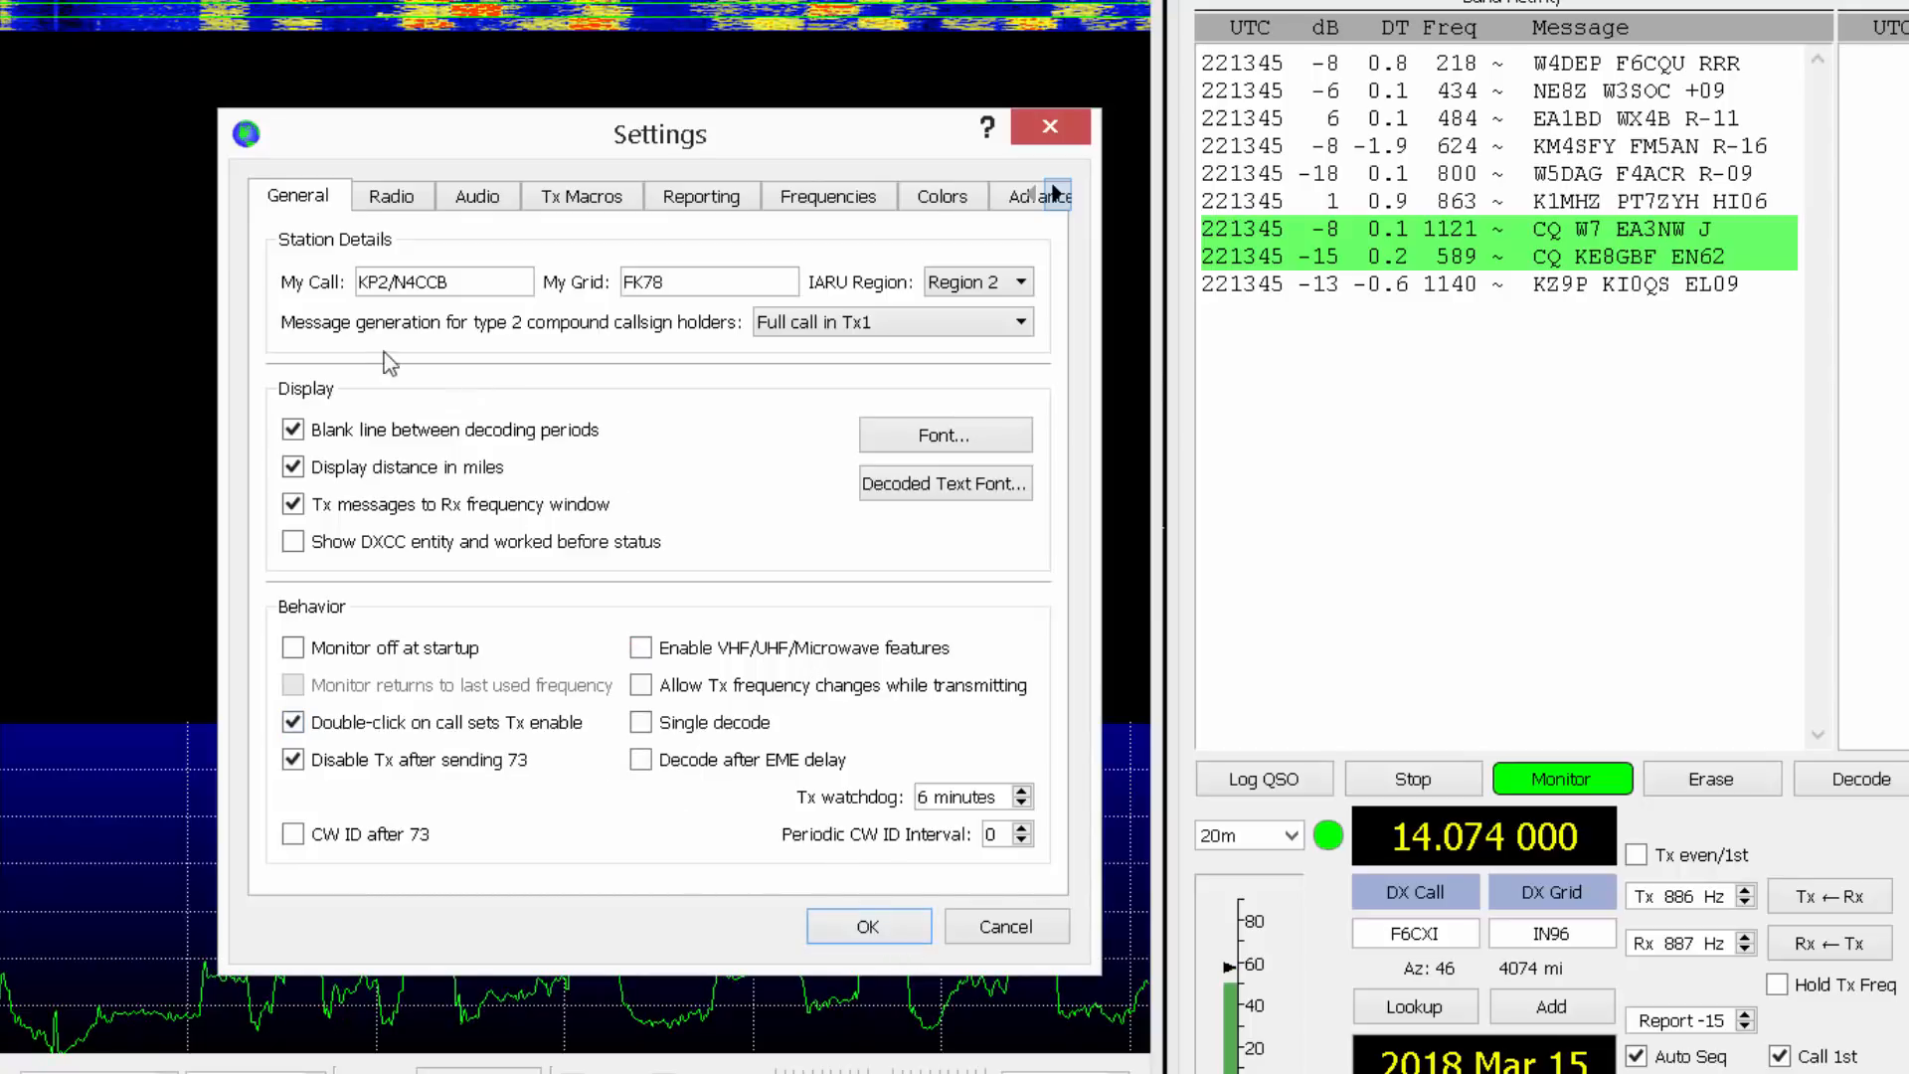
Review the Radio and Audio settings, then accept and close Settings
{"action": "left_click", "coordinate": [400, 207]}
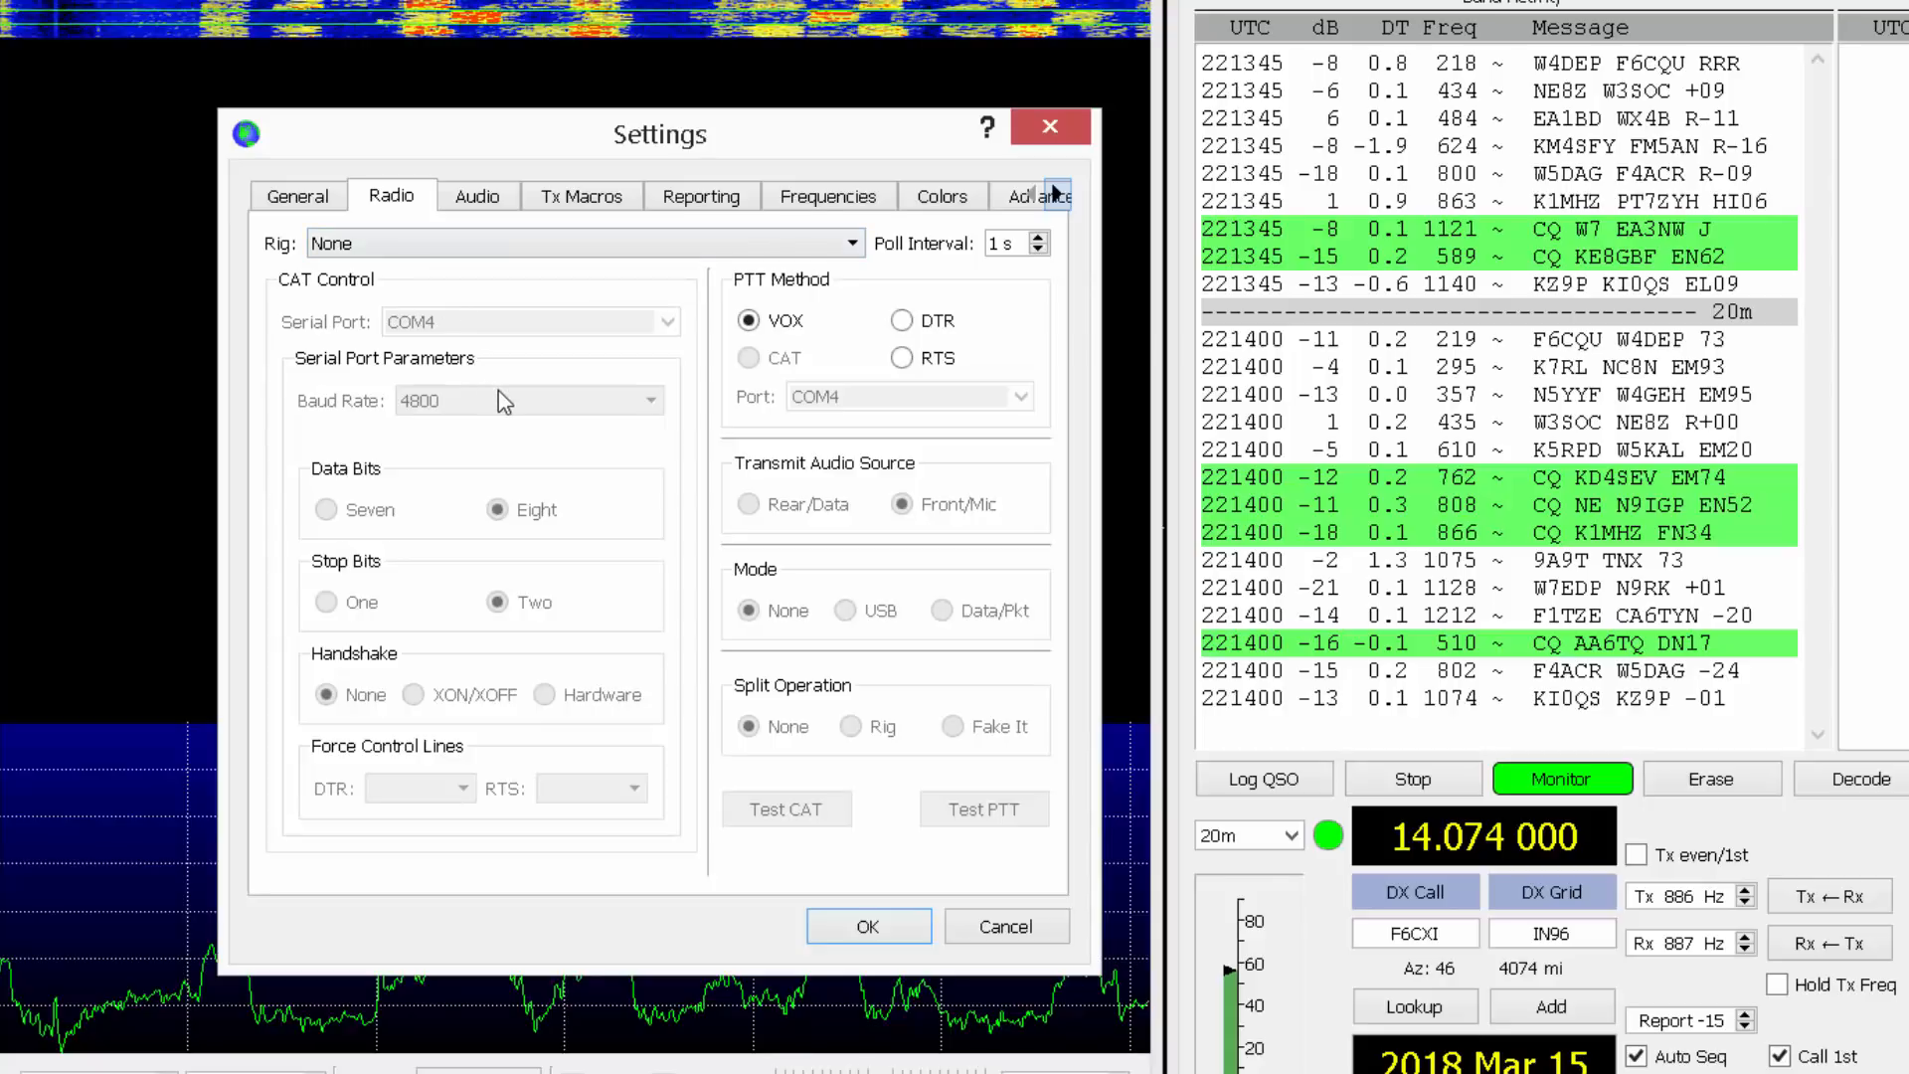
{"action": "left_click", "coordinate": [477, 196]}
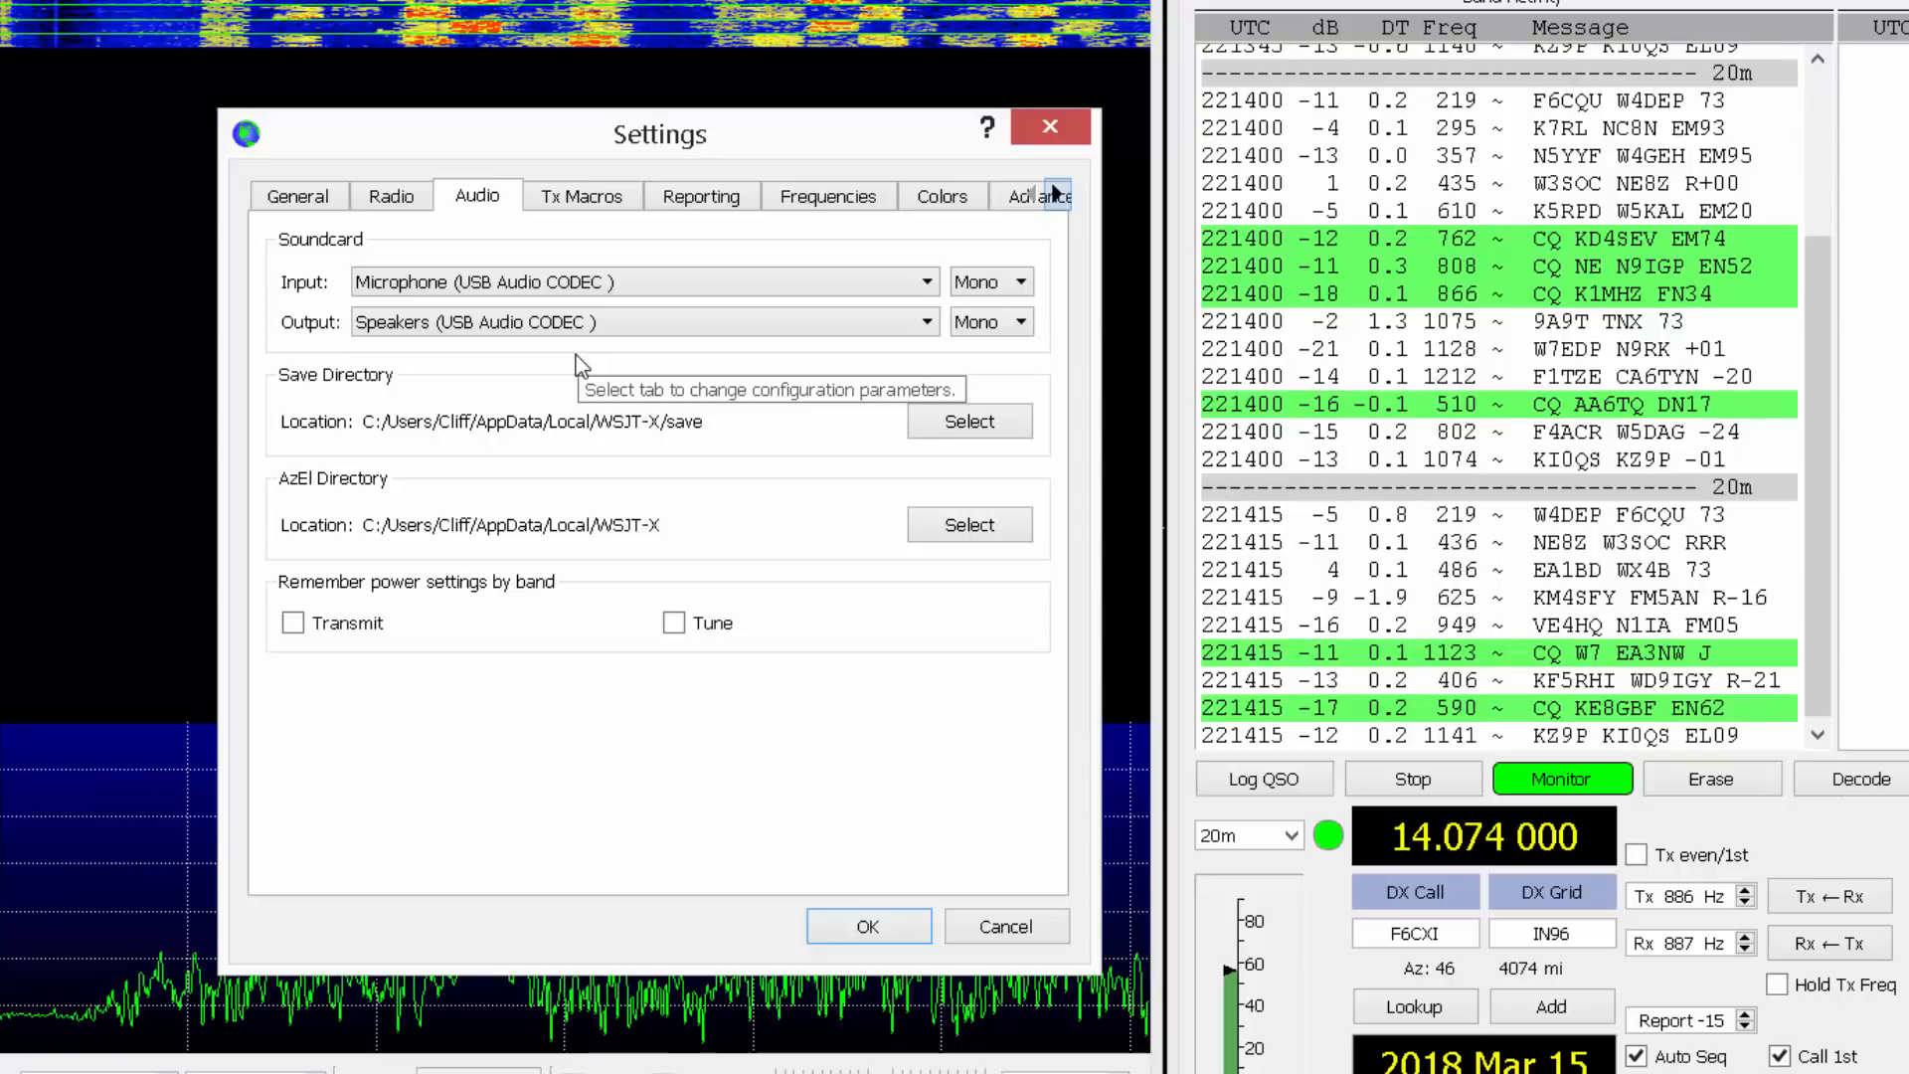
{"action": "left_click", "coordinate": [867, 928]}
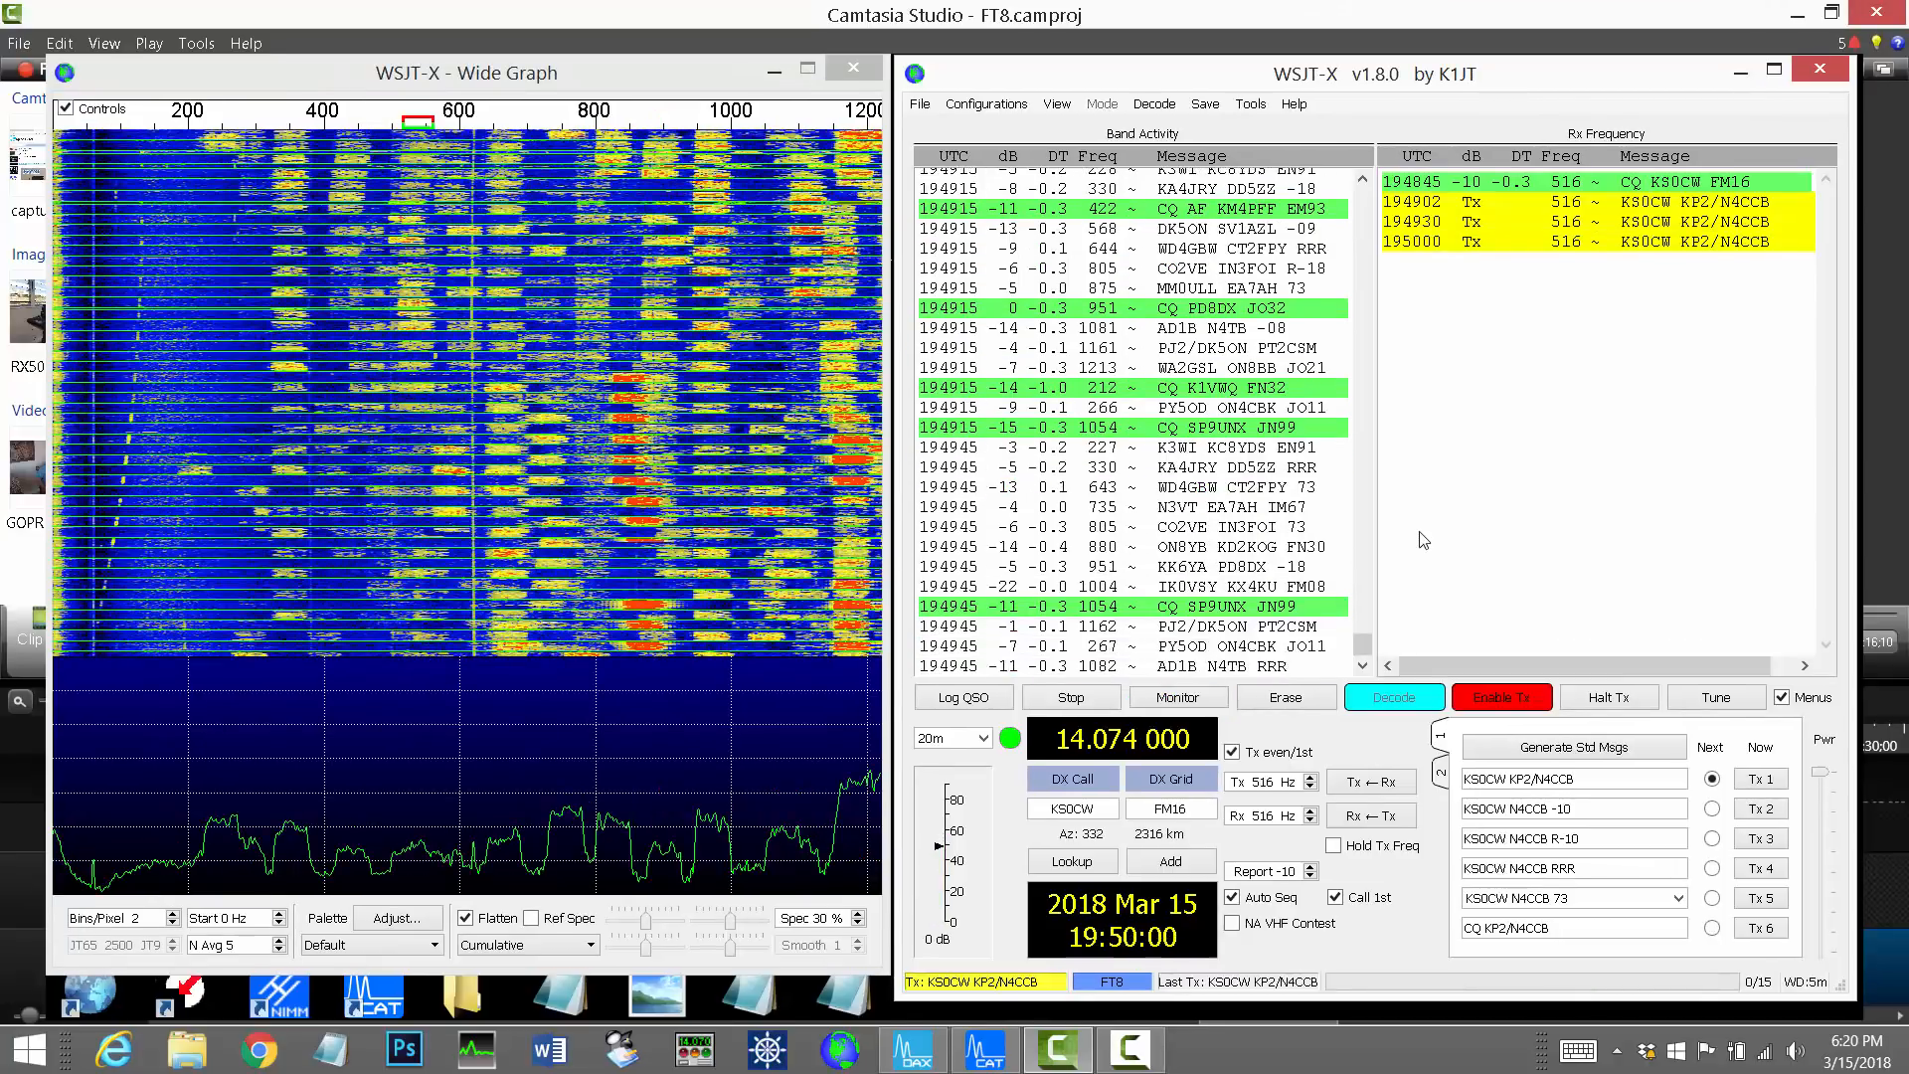
Stop transmitting to KS0CW and clear the Rx Frequency message pane
{"action": "left_click", "coordinate": [1585, 705]}
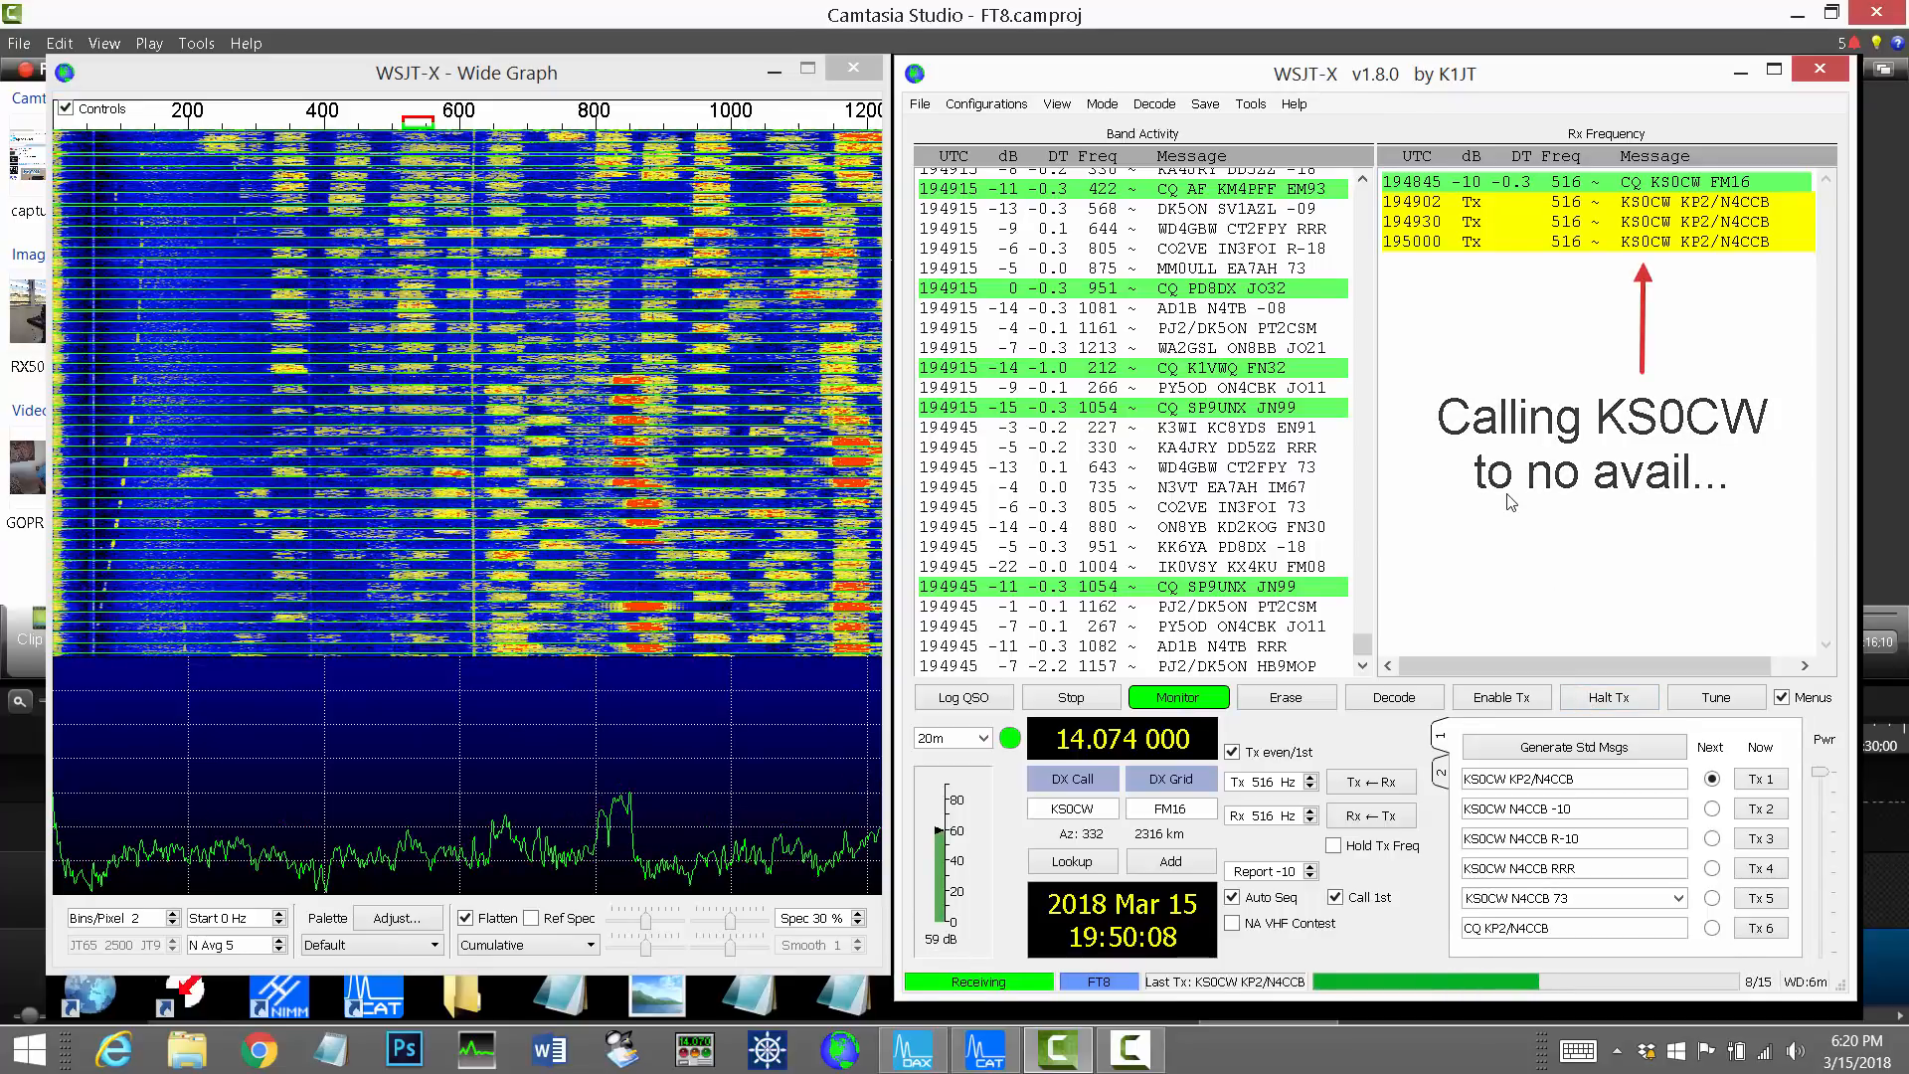
{"action": "left_click", "coordinate": [1282, 698]}
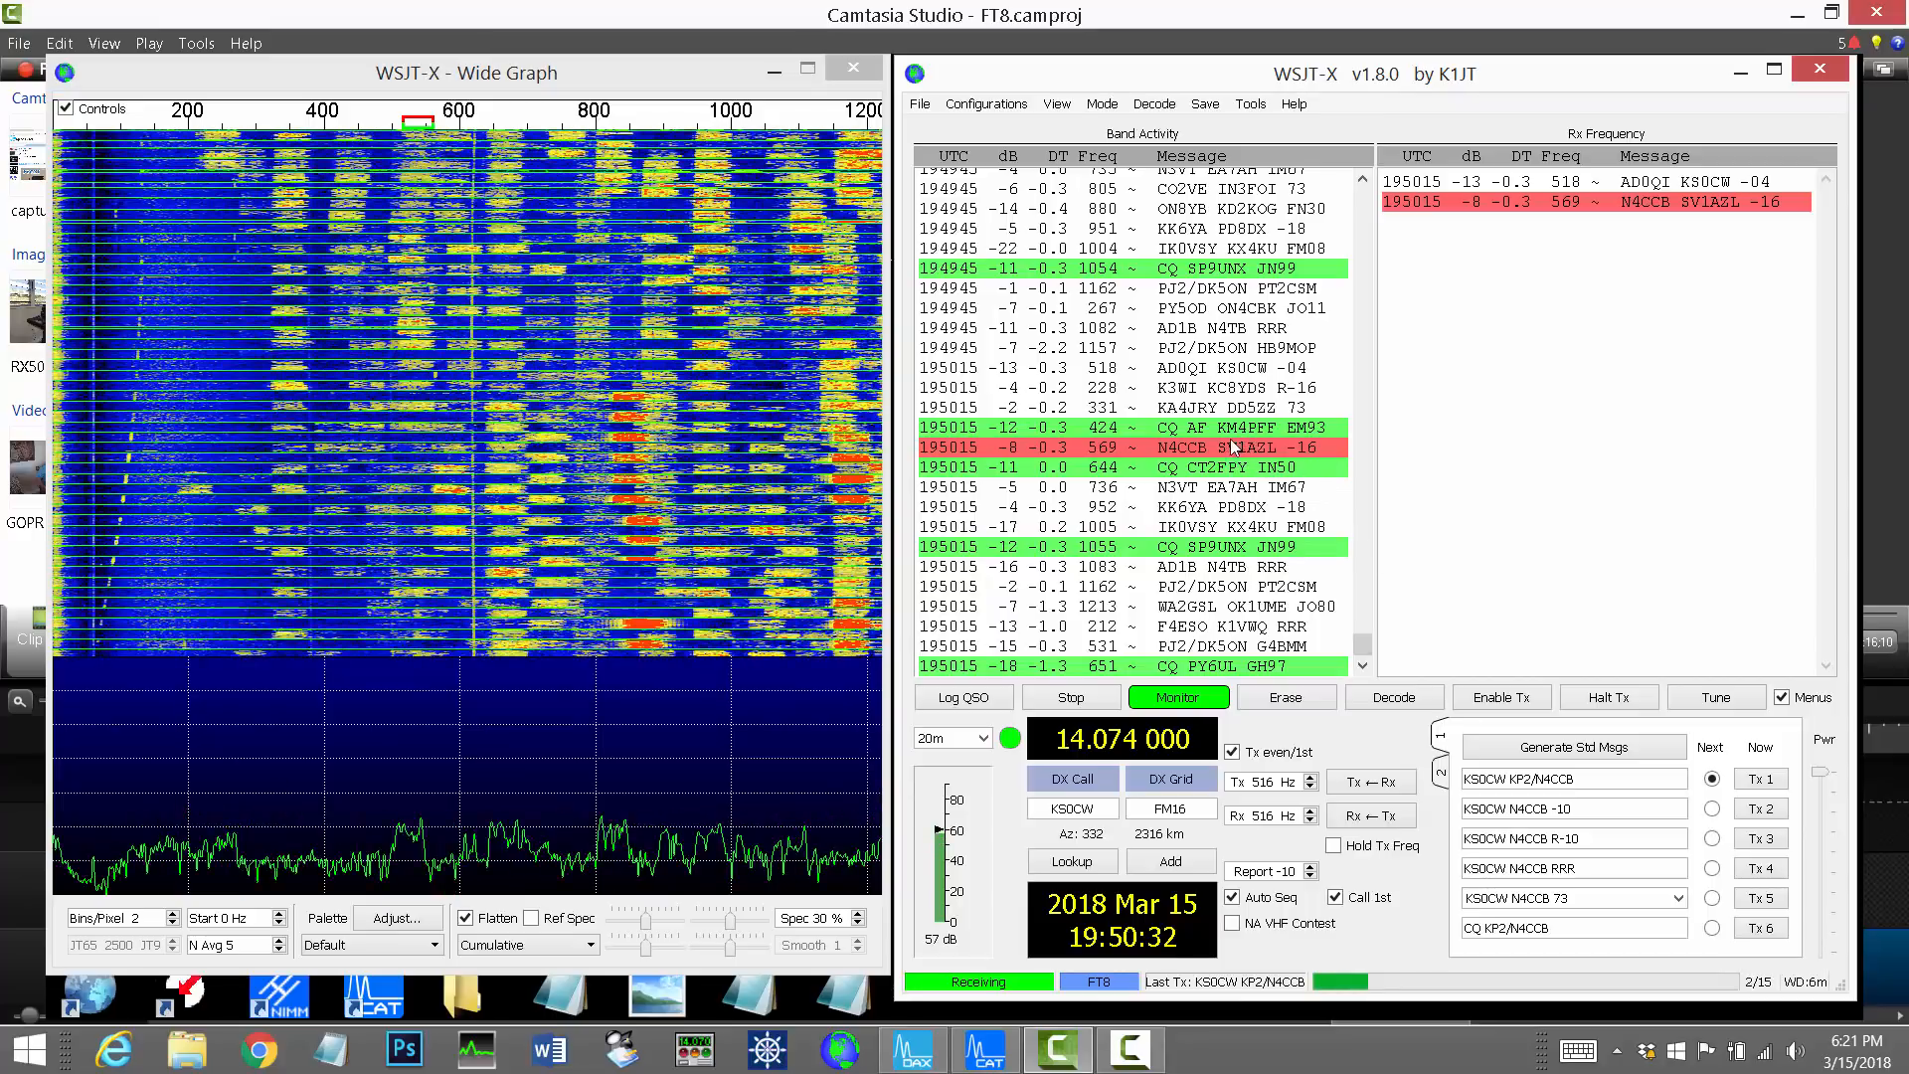
Reply to SV1AZL's -16 report, loading it as DX call with standard messages and Tx enabled
{"action": "double_click", "coordinate": [1224, 444]}
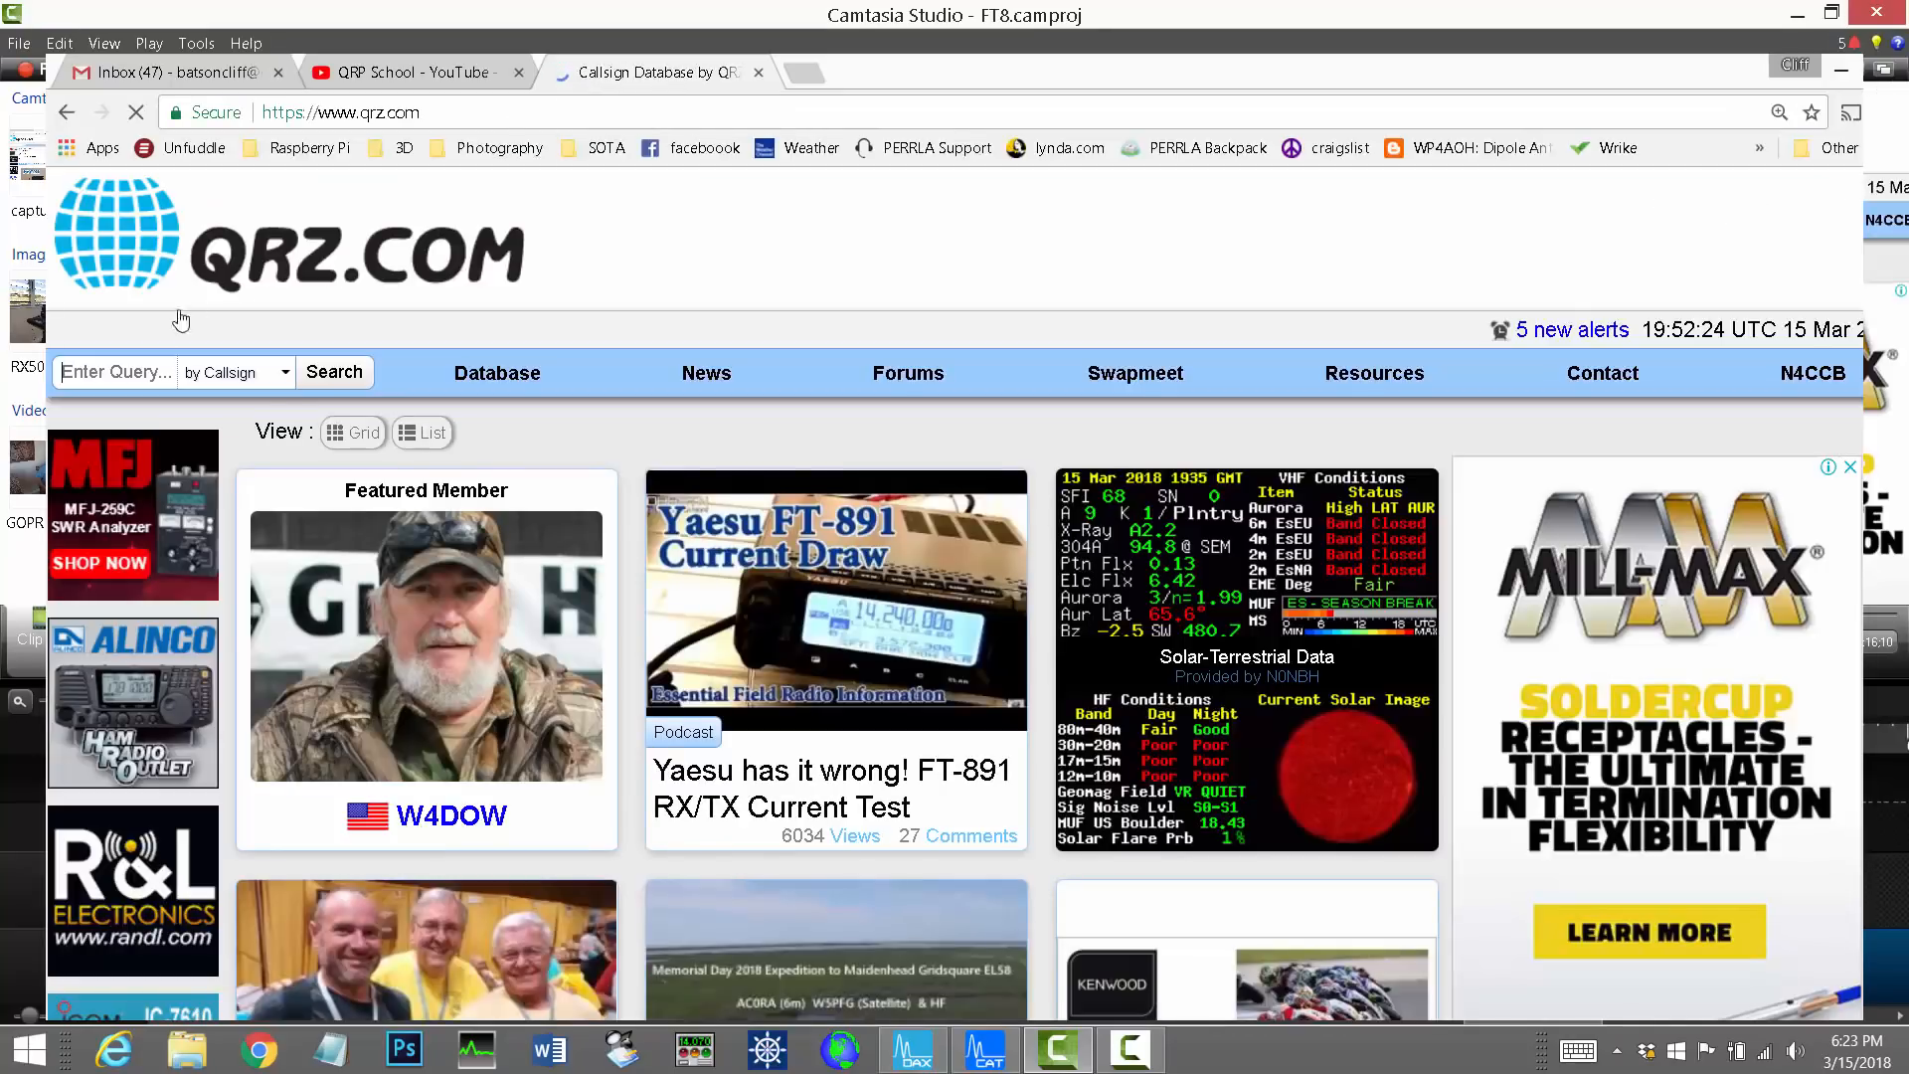
{"action": "left_click", "coordinate": [123, 371]}
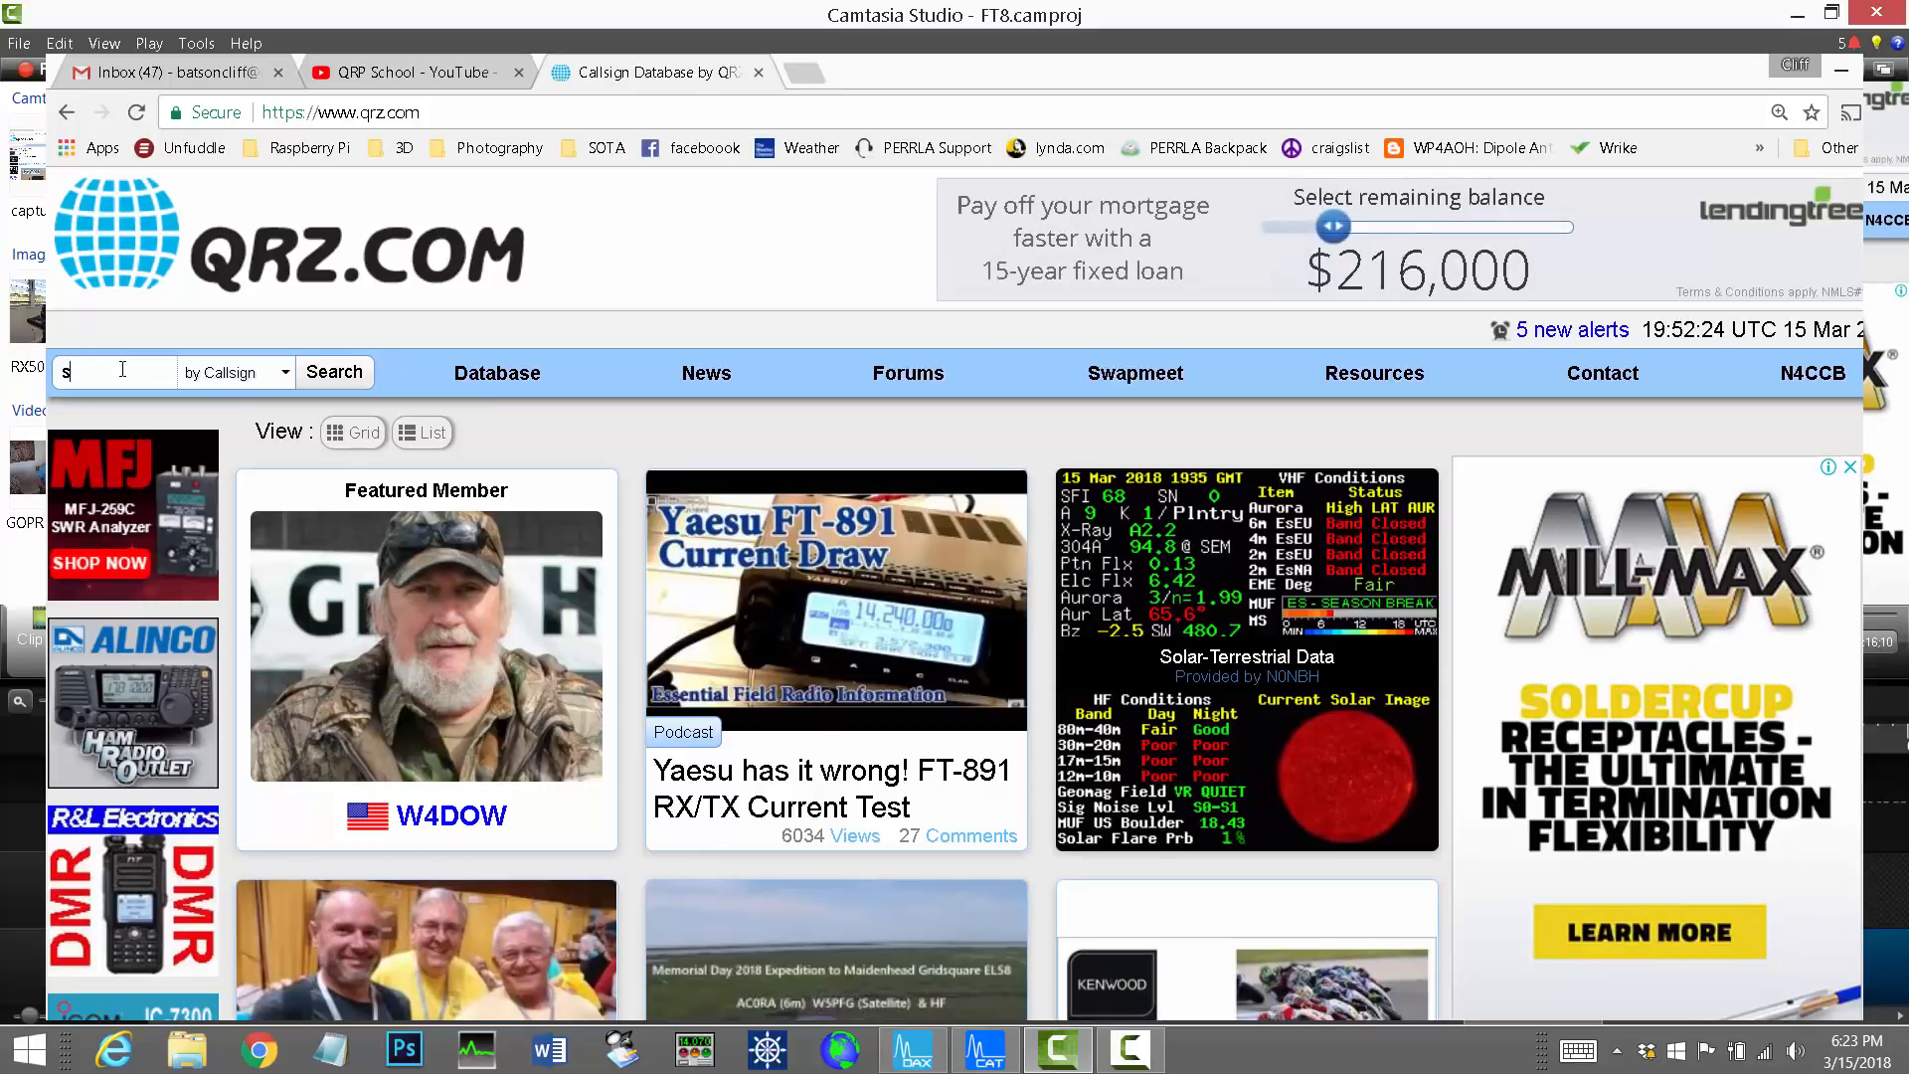
{"action": "type", "text": "sv1azl"}
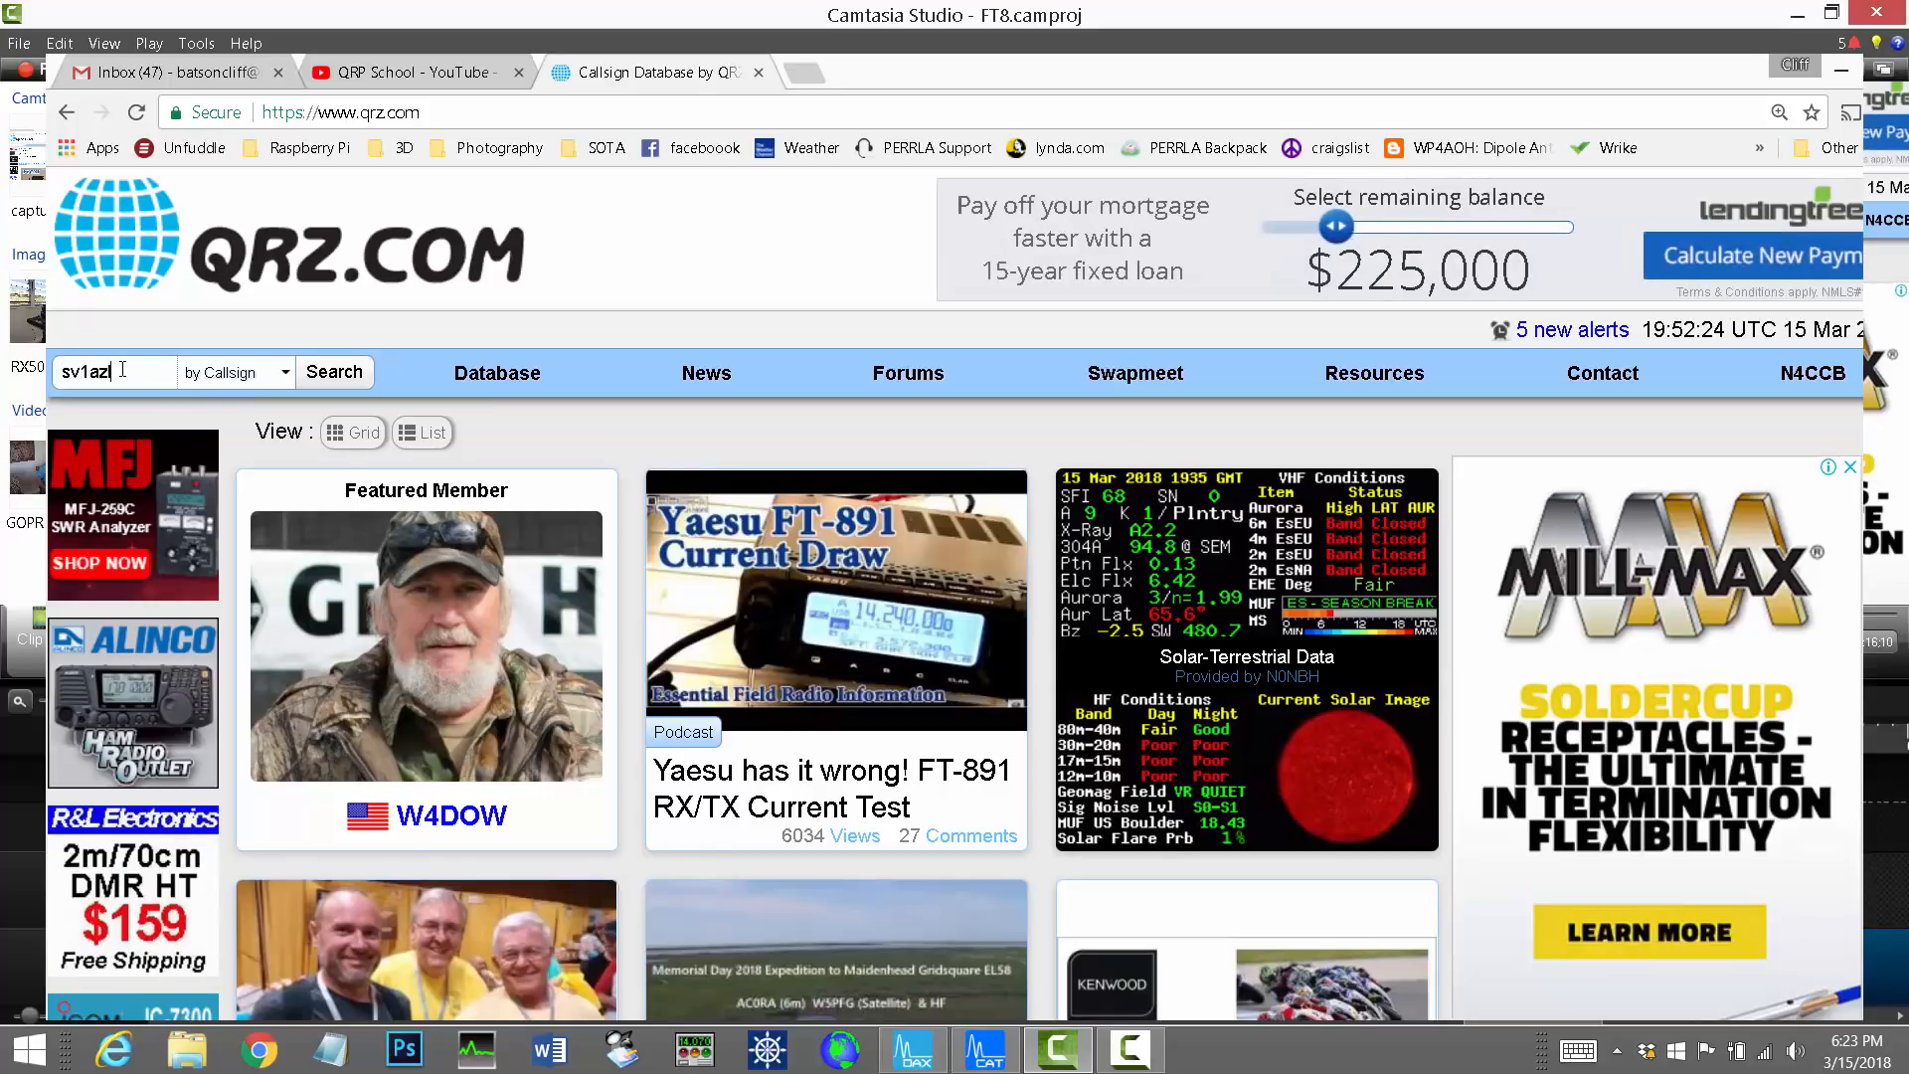
{"action": "key", "text": "Return"}
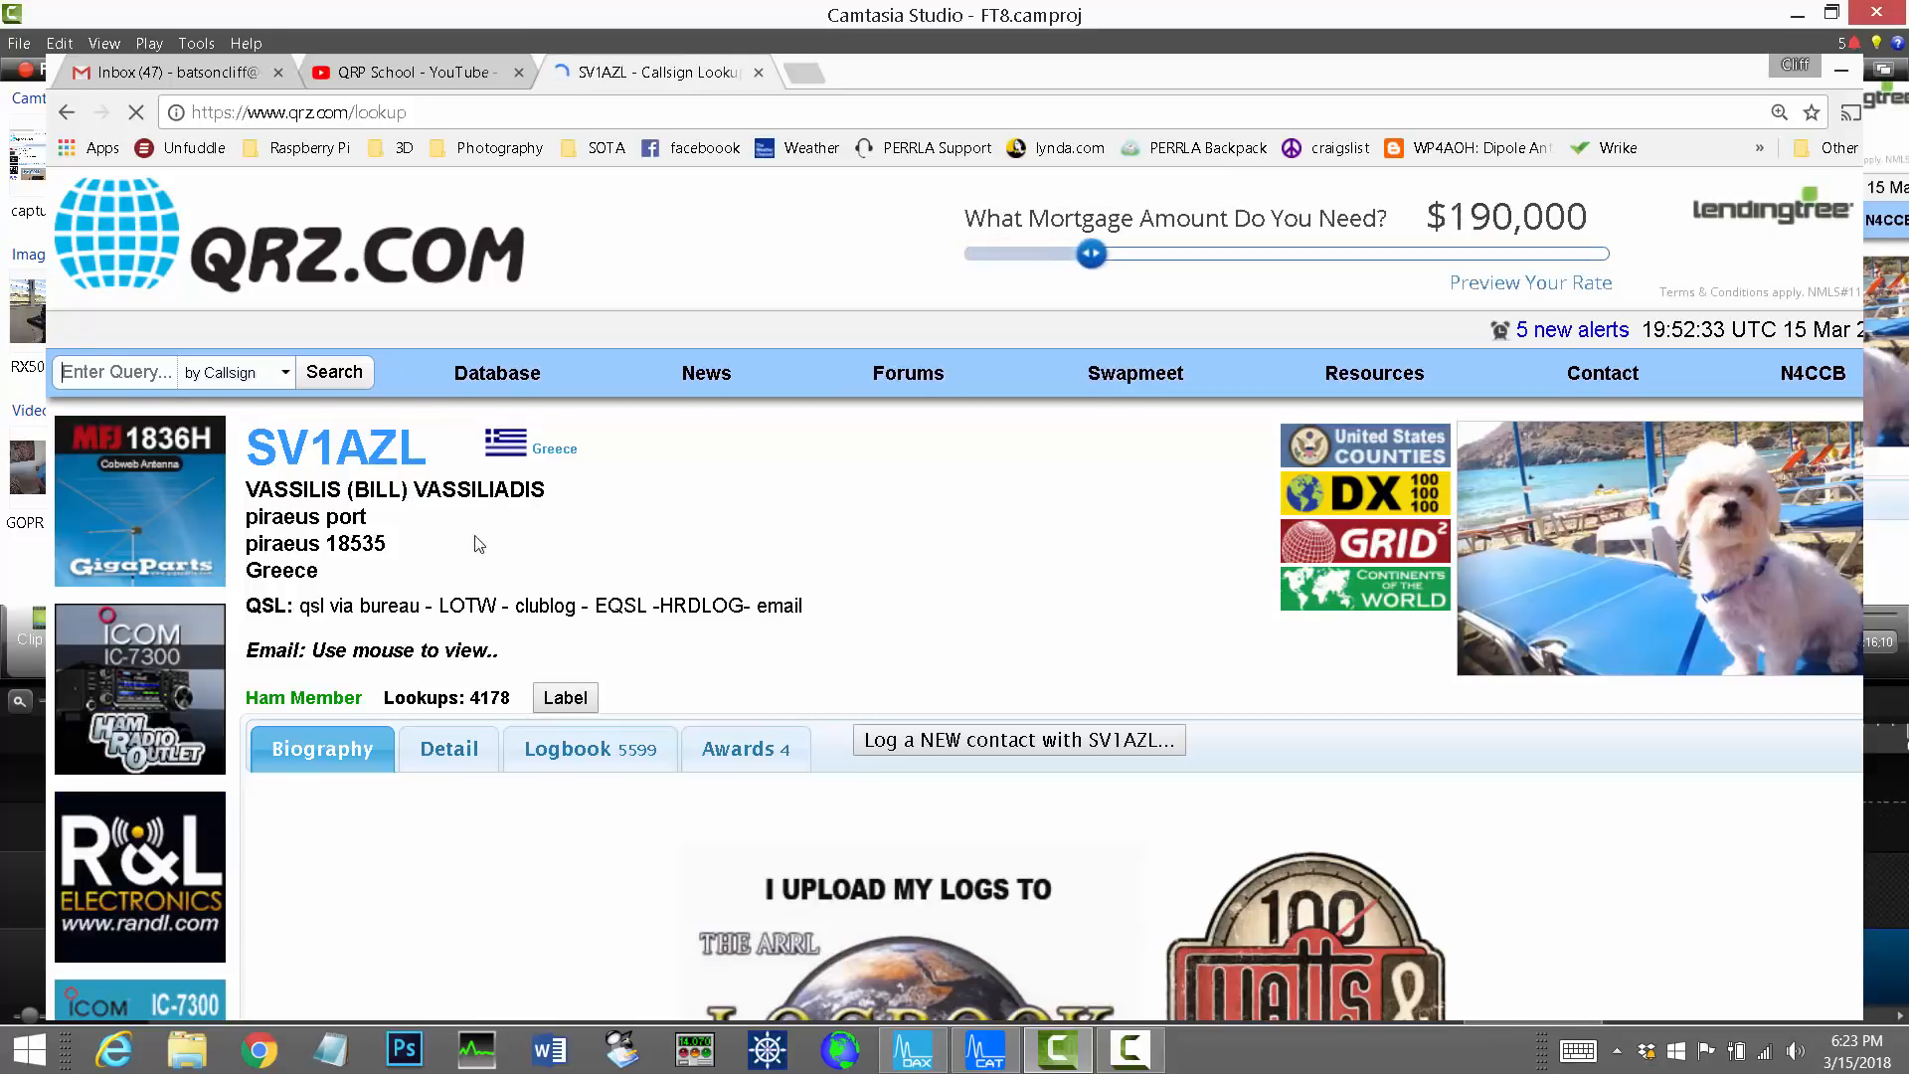
{"action": "scroll", "coordinate": [612, 525], "scroll_direction": "down", "scroll_amount": 2}
{"action": "scroll", "coordinate": [614, 525], "scroll_direction": "down", "scroll_amount": 7}
{"action": "scroll", "coordinate": [614, 525], "scroll_direction": "down", "scroll_amount": 1}
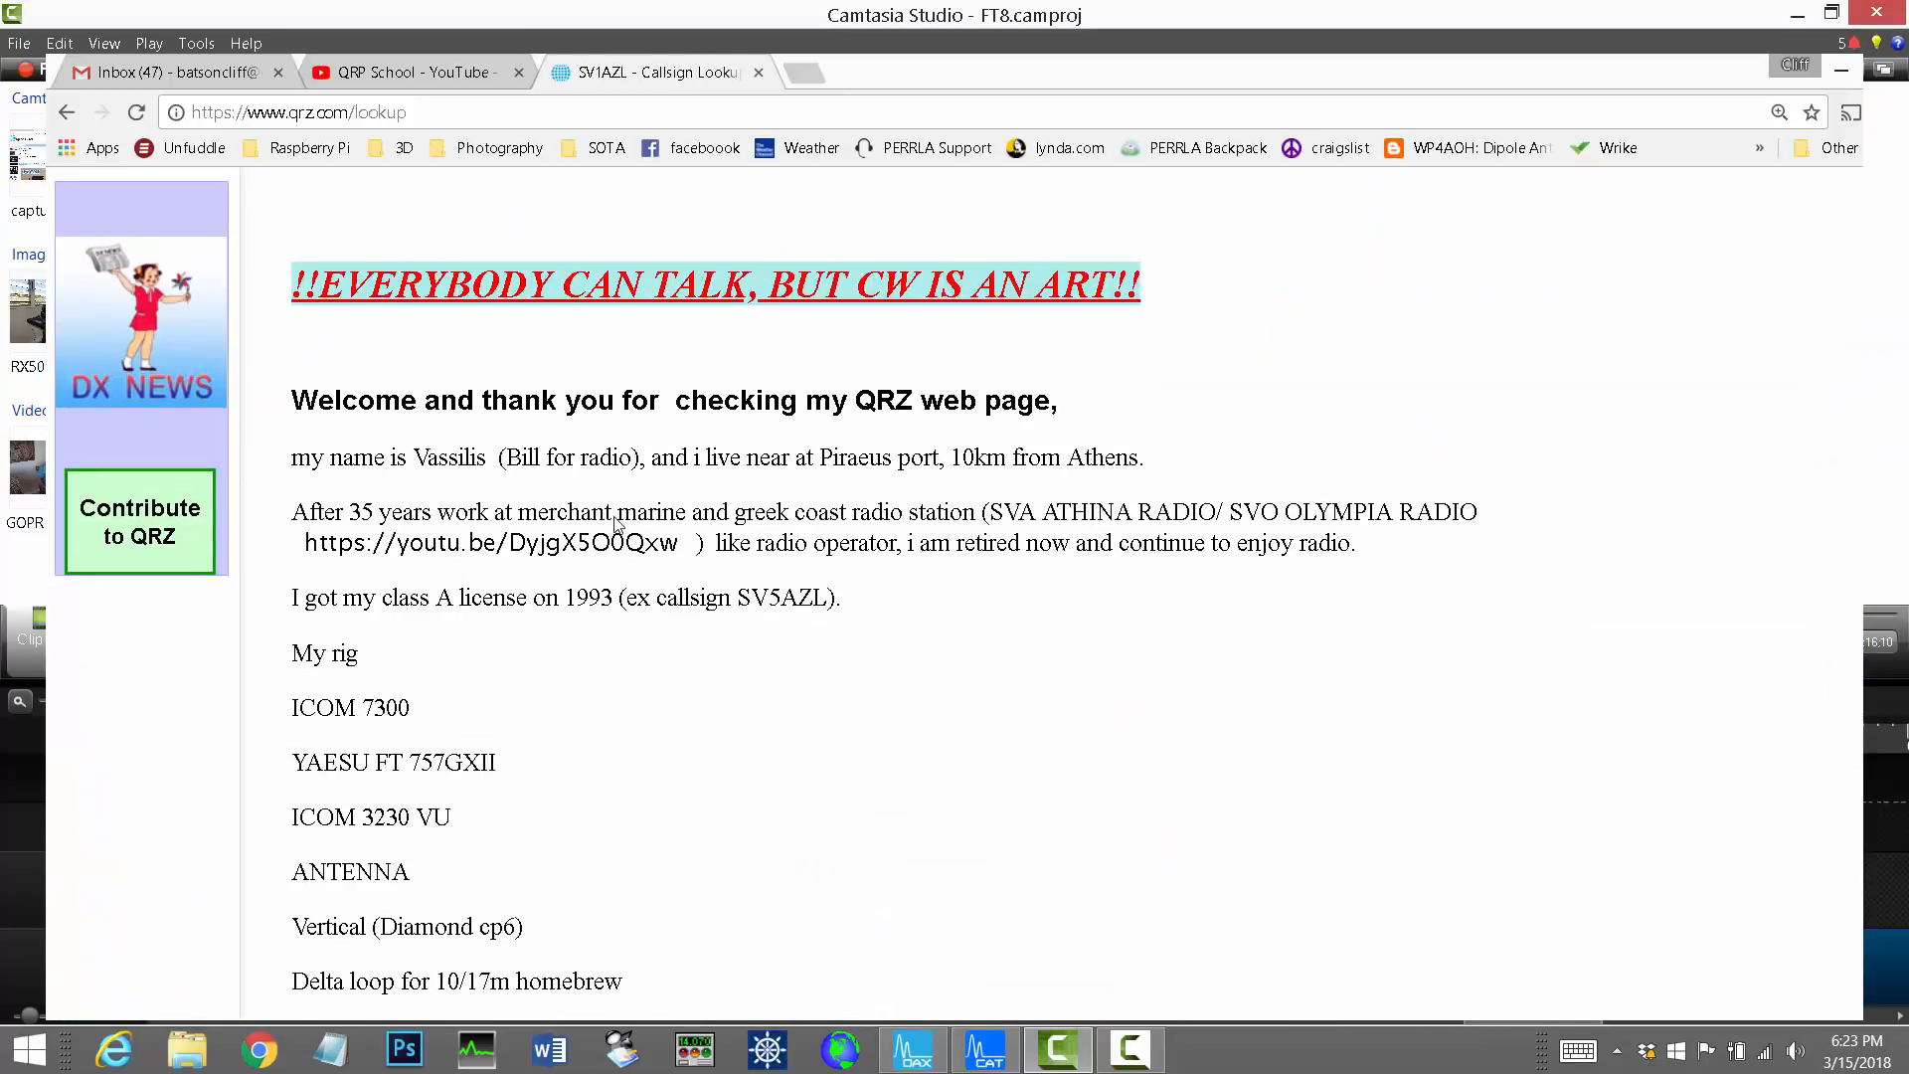
{"action": "scroll", "coordinate": [612, 525], "scroll_direction": "up", "scroll_amount": 6}
{"action": "scroll", "coordinate": [614, 525], "scroll_direction": "up", "scroll_amount": 1}
{"action": "scroll", "coordinate": [613, 525], "scroll_direction": "up", "scroll_amount": 3}
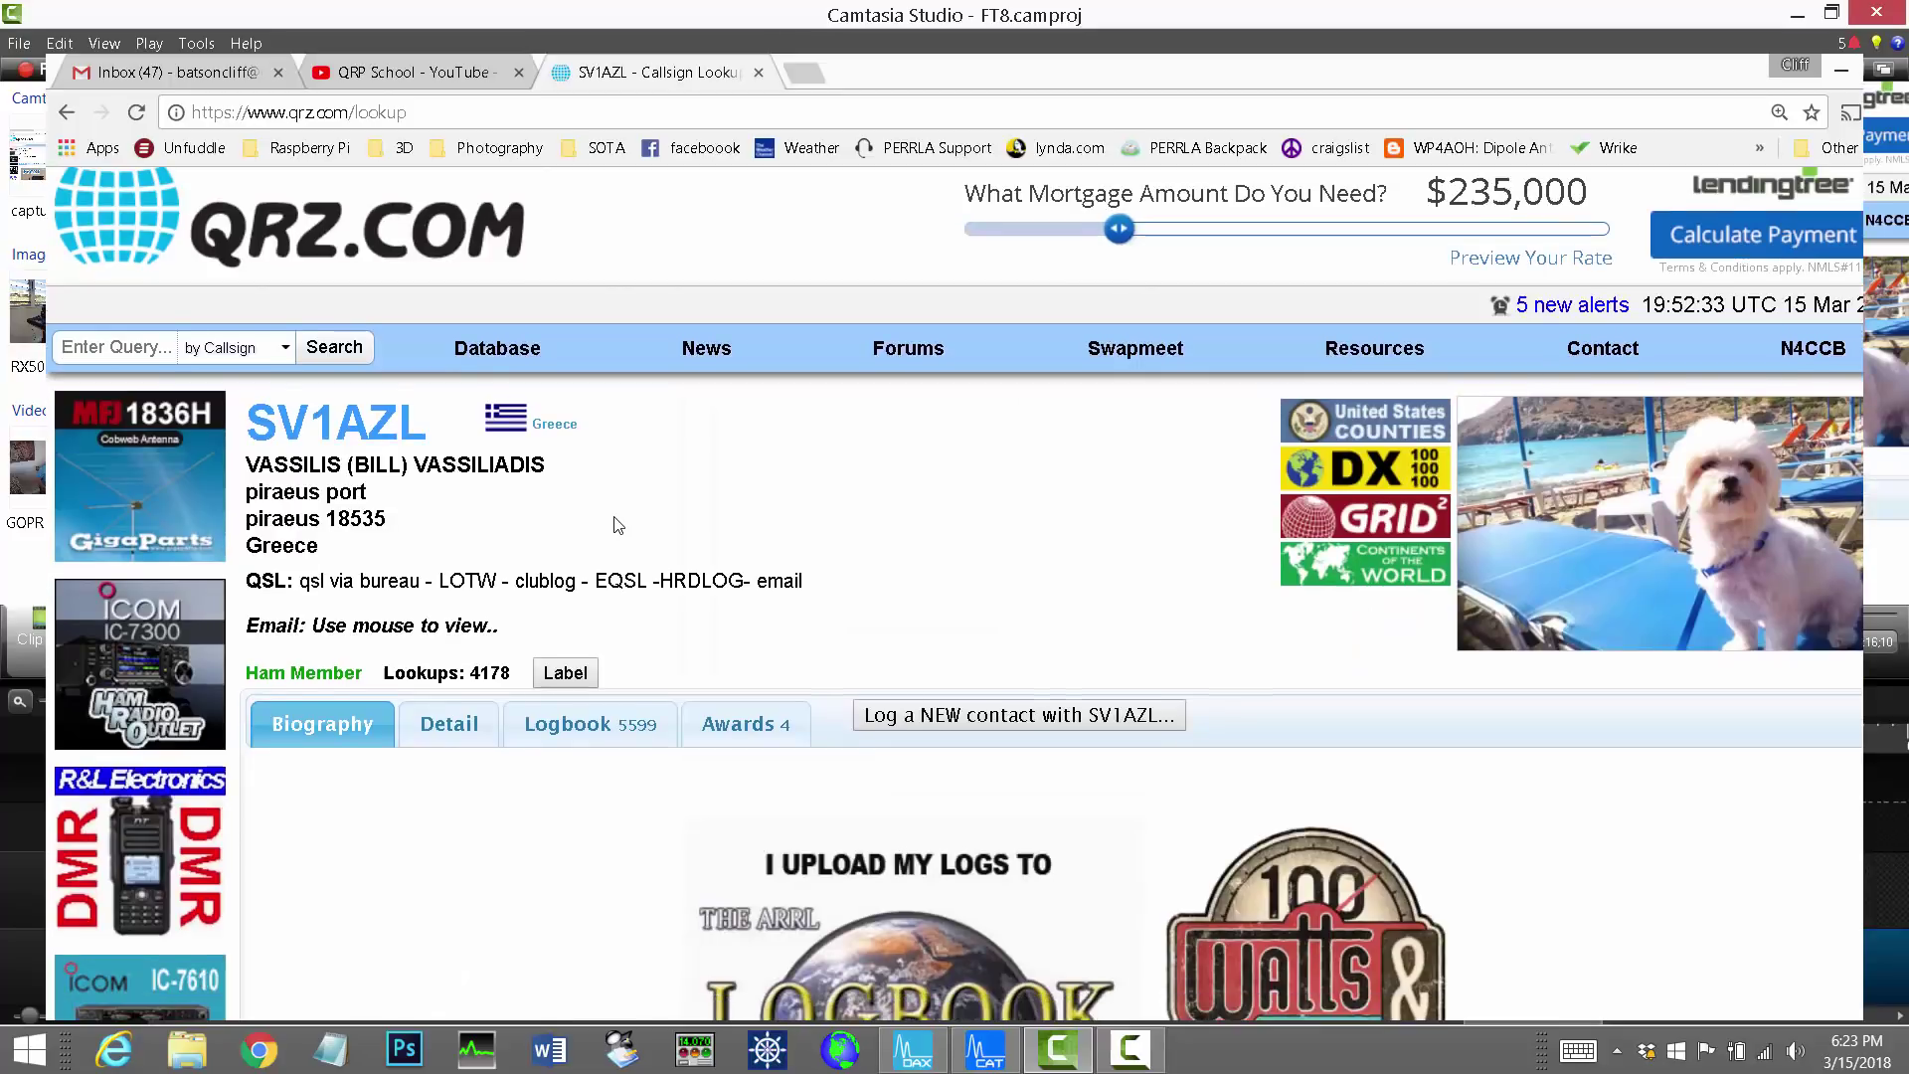
{"action": "left_click", "coordinate": [438, 728]}
{"action": "scroll", "coordinate": [802, 734], "scroll_direction": "down", "scroll_amount": 2}
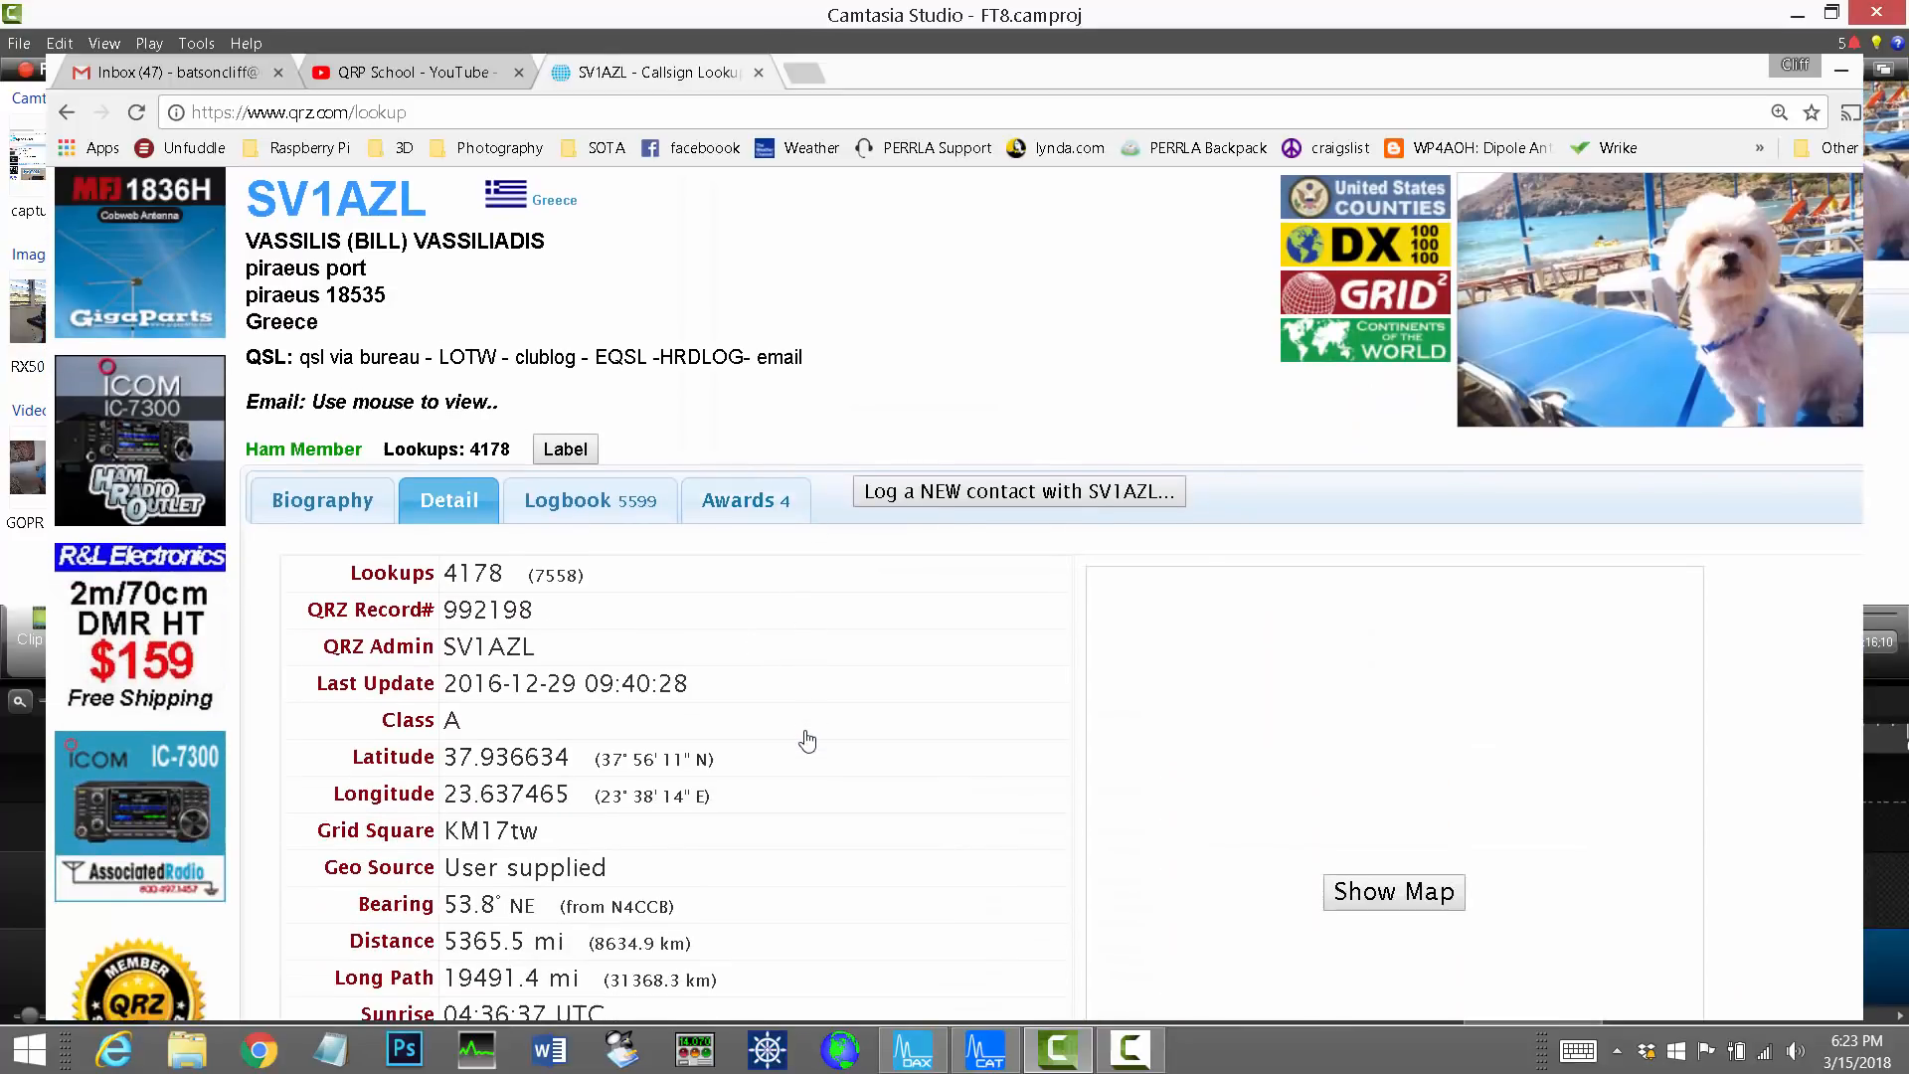
{"action": "scroll", "coordinate": [806, 739], "scroll_direction": "down", "scroll_amount": 2}
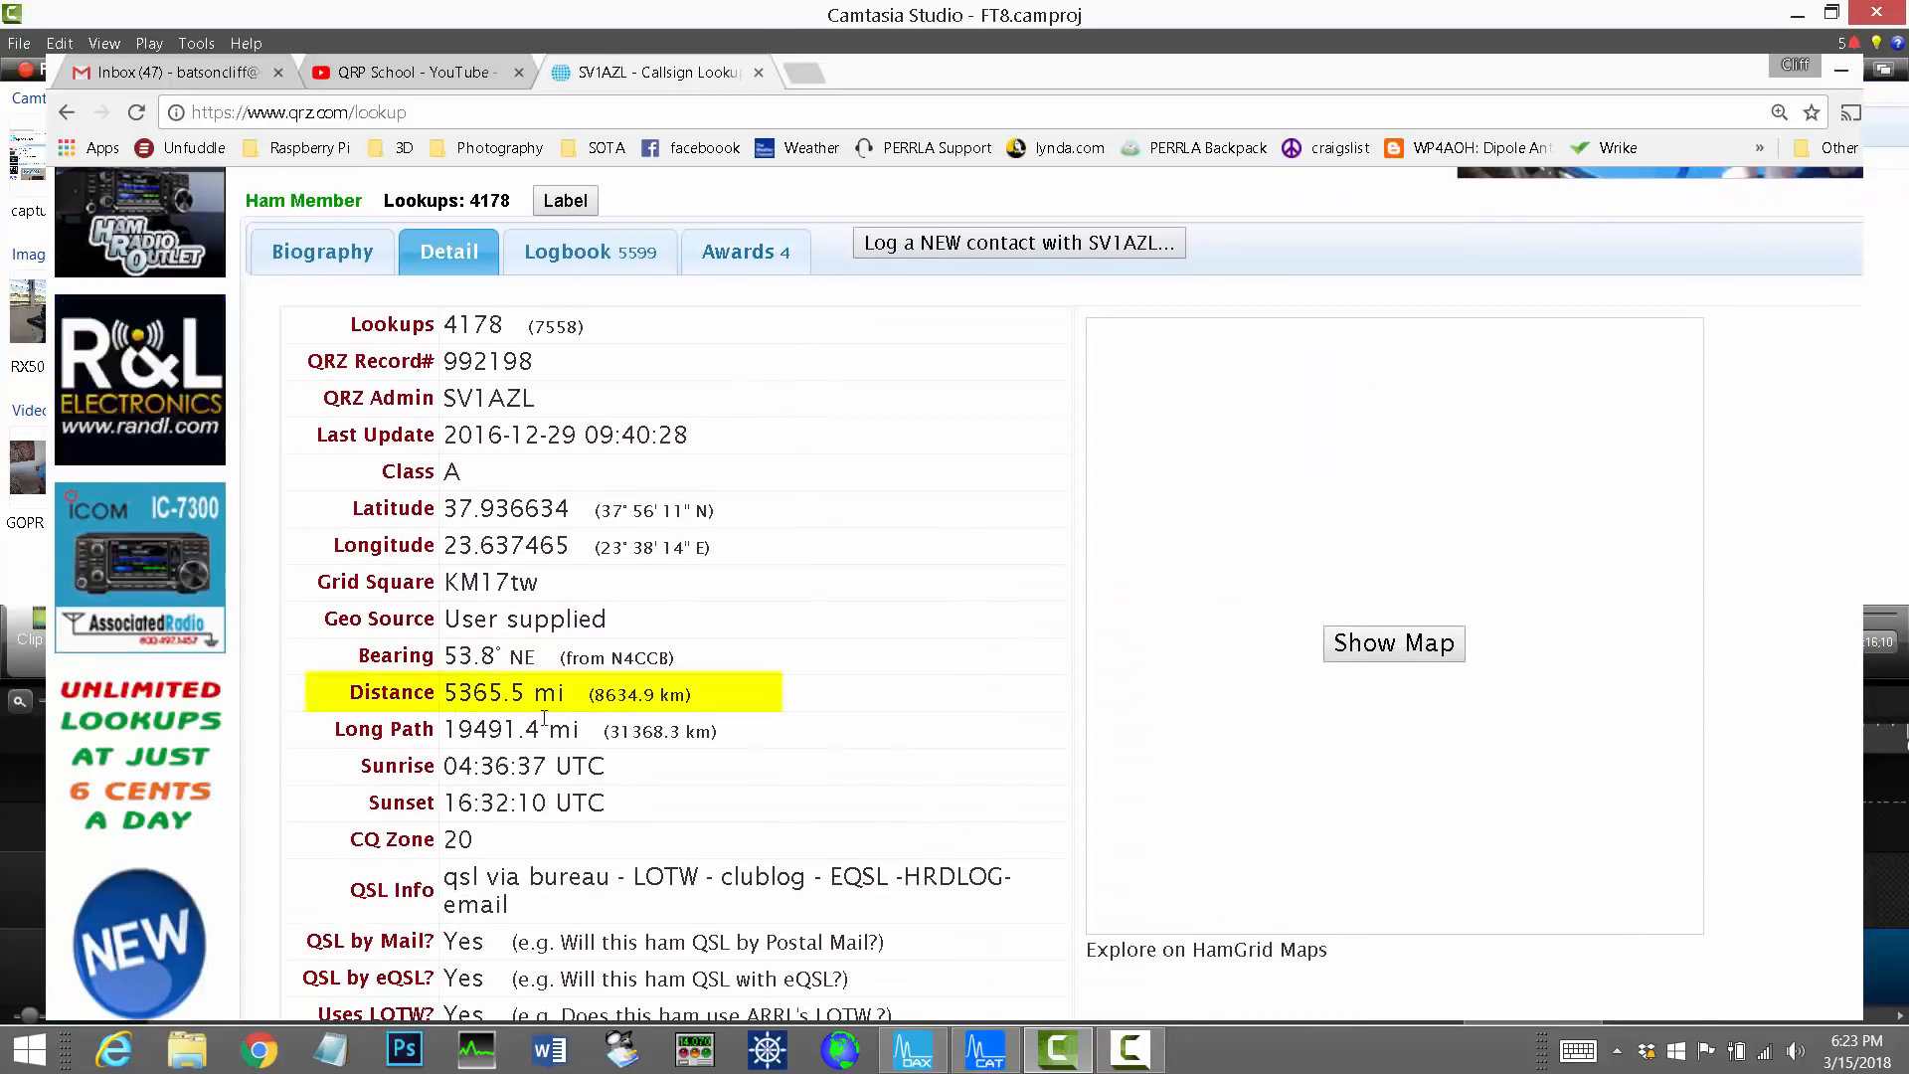
{"action": "left_click", "coordinate": [1356, 641]}
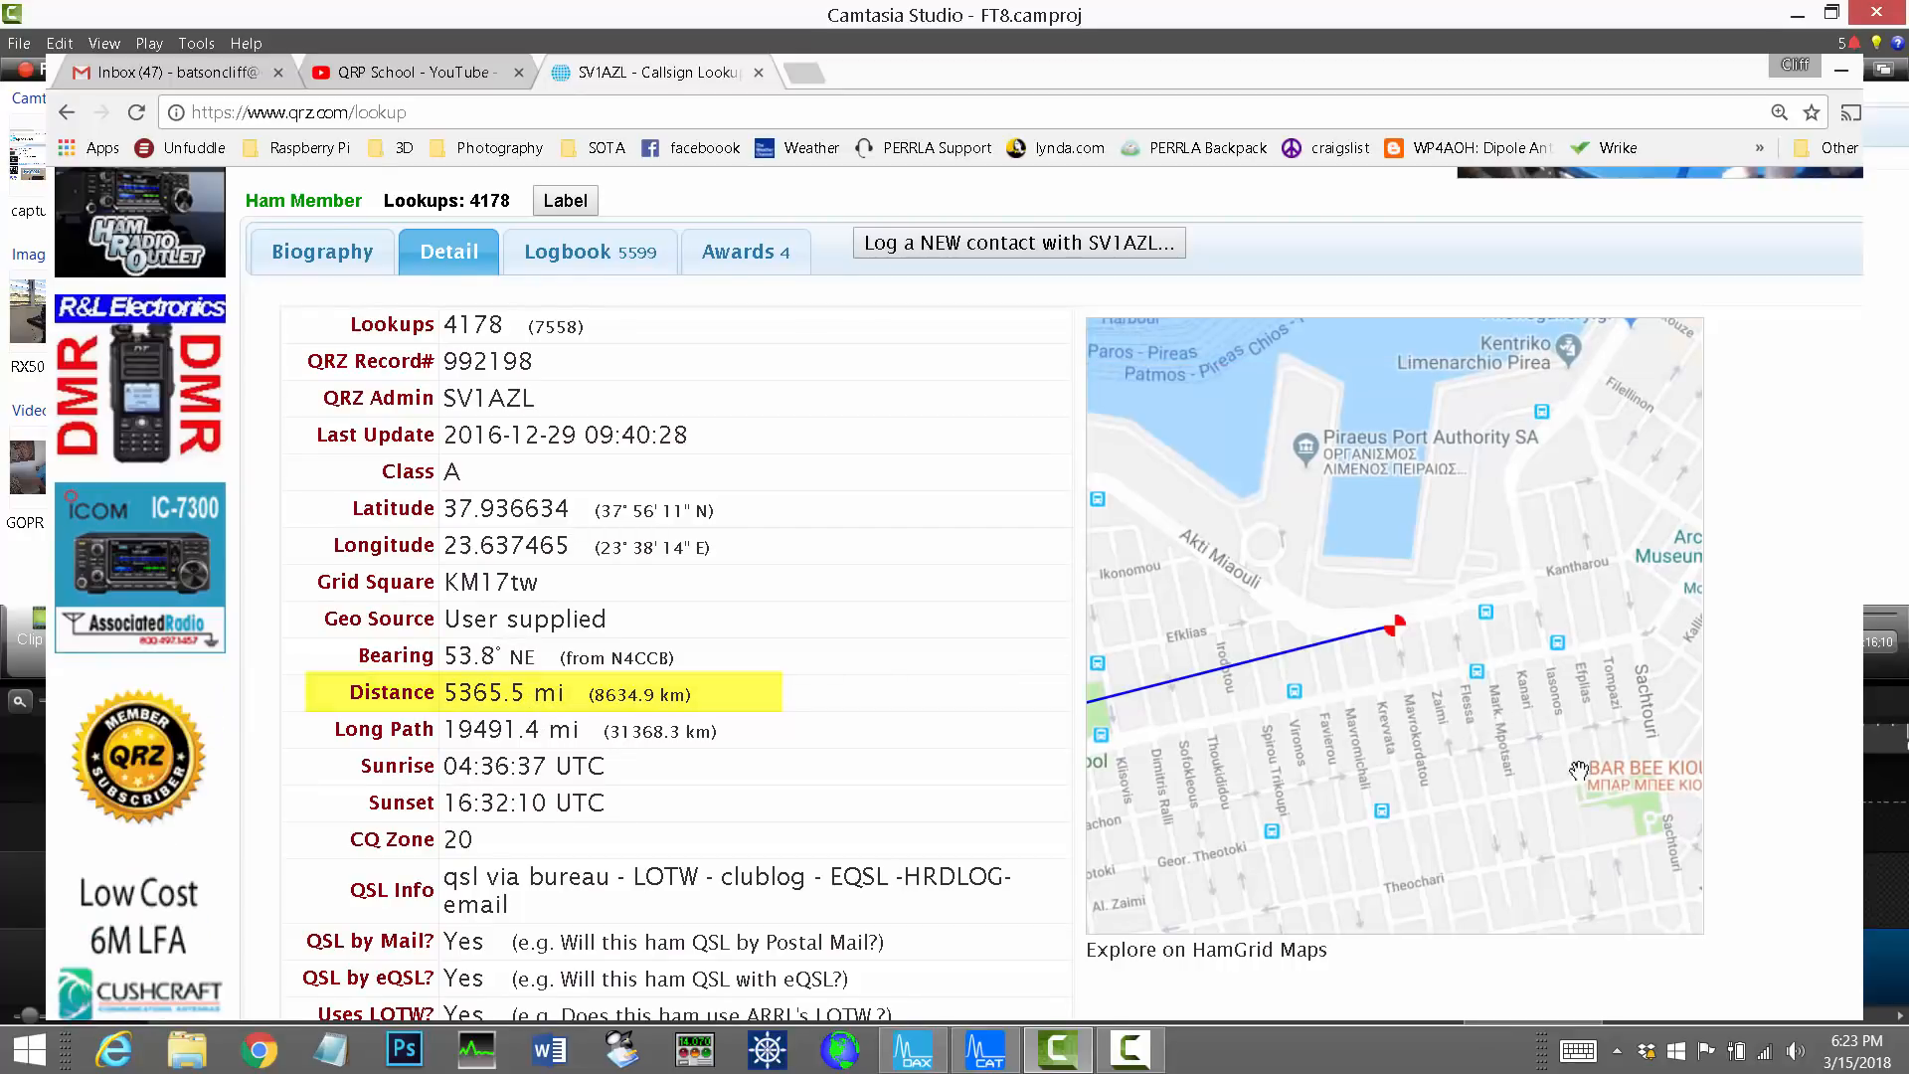
{"action": "left_click", "coordinate": [1670, 882]}
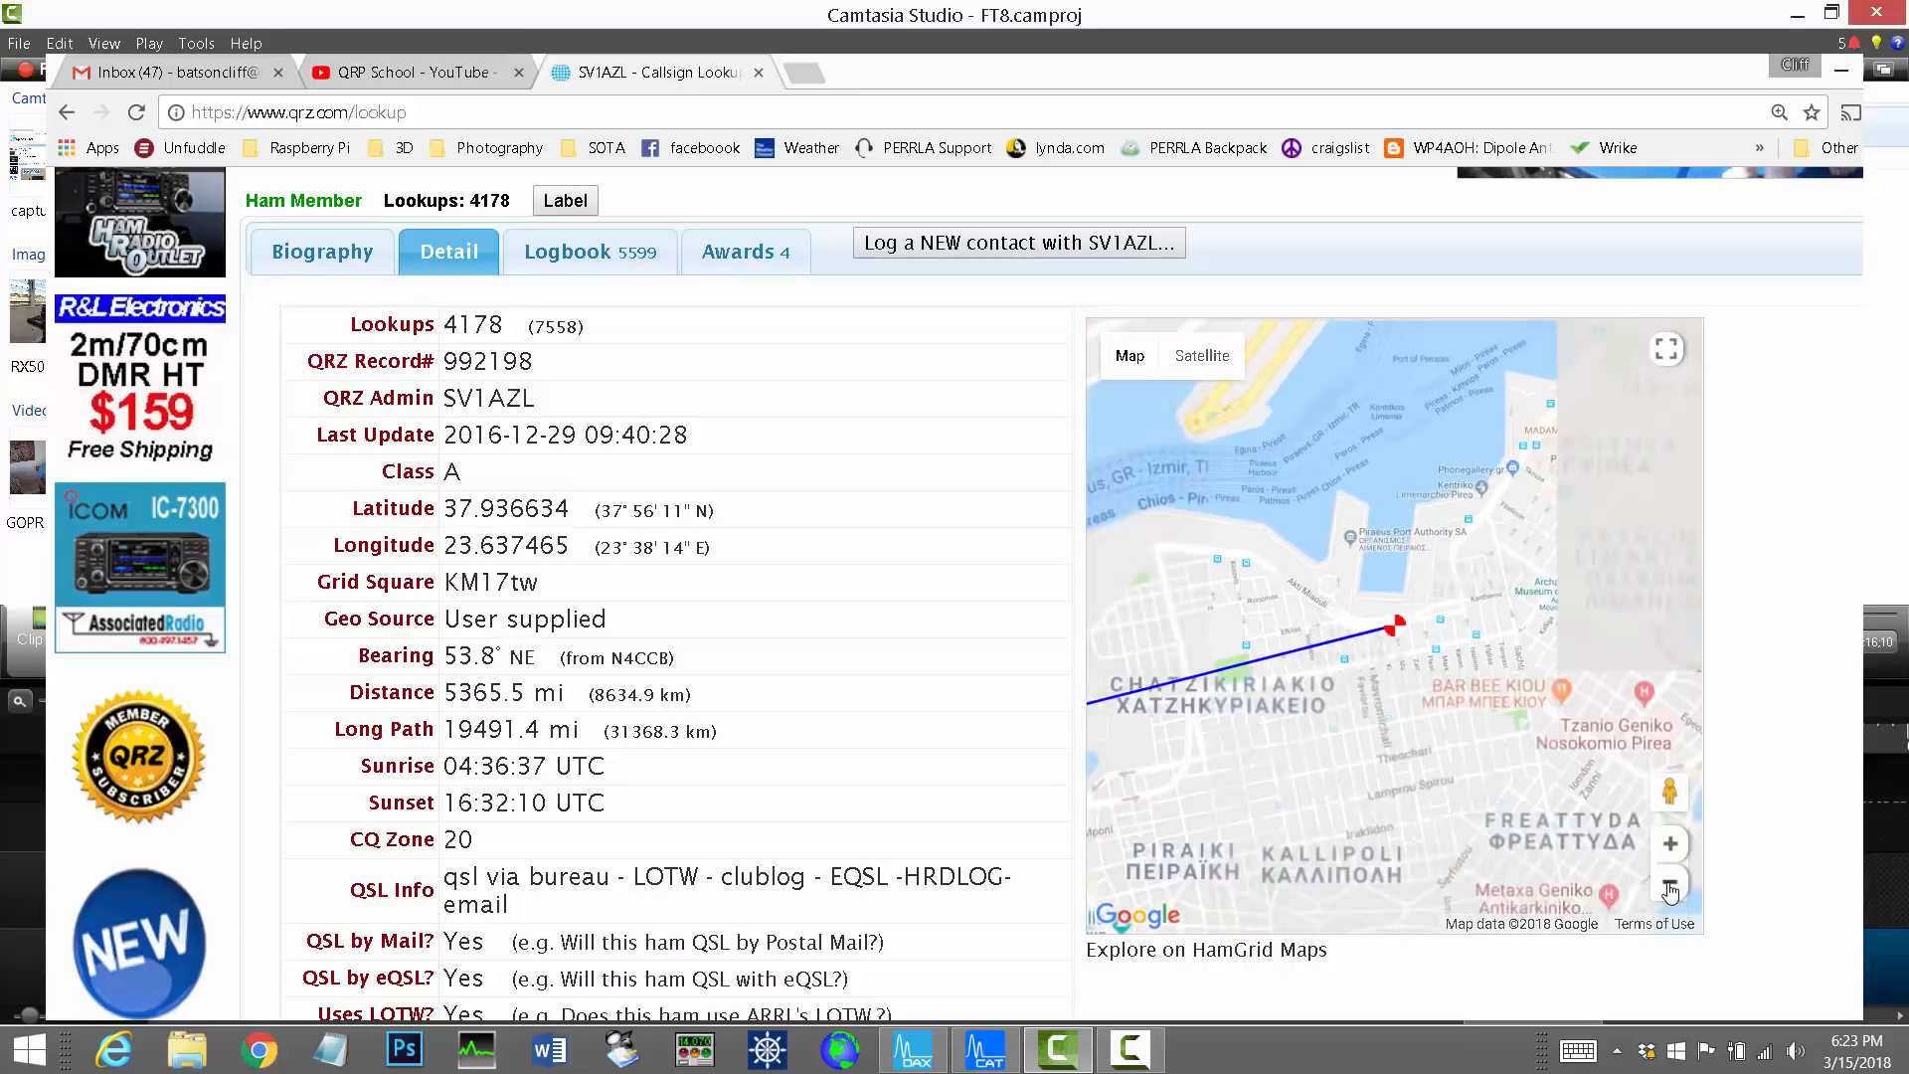
{"action": "left_click", "coordinate": [1670, 890]}
{"action": "left_click", "coordinate": [1671, 890]}
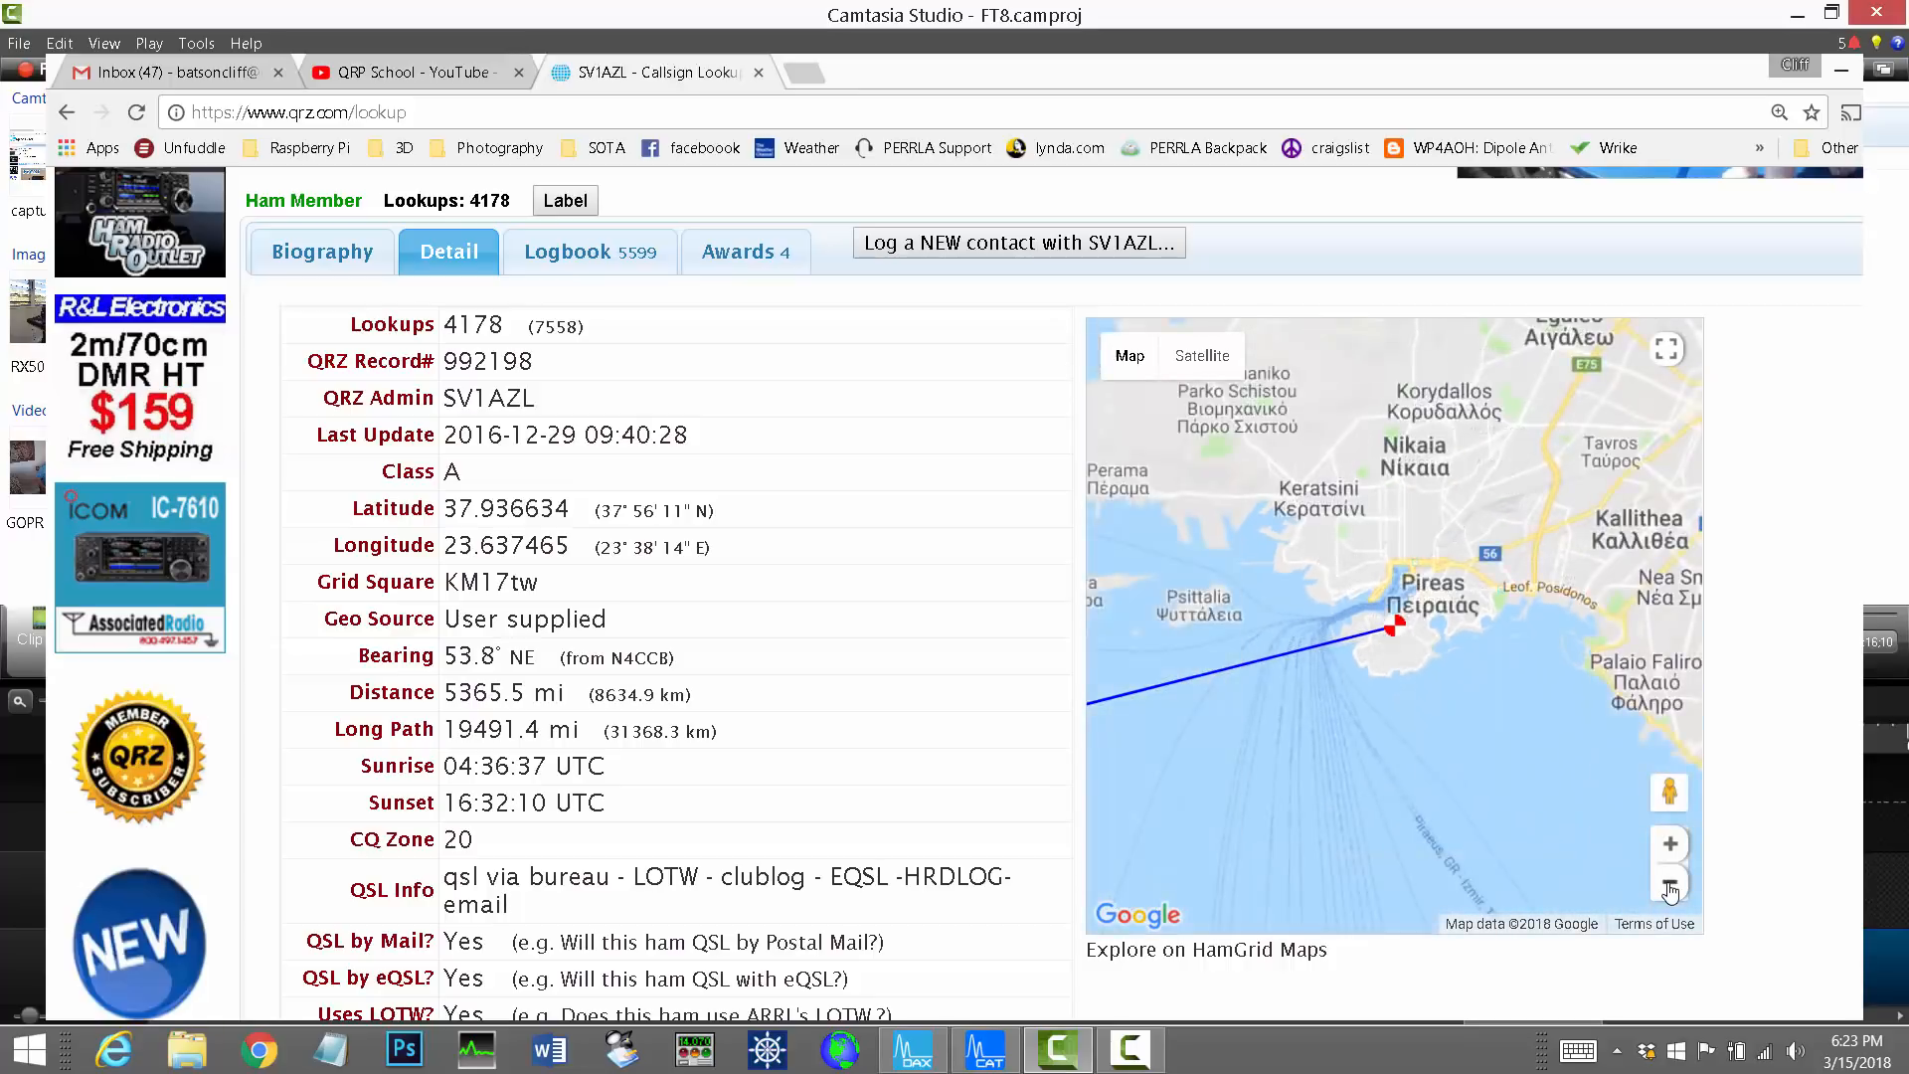
{"action": "left_click", "coordinate": [1670, 889]}
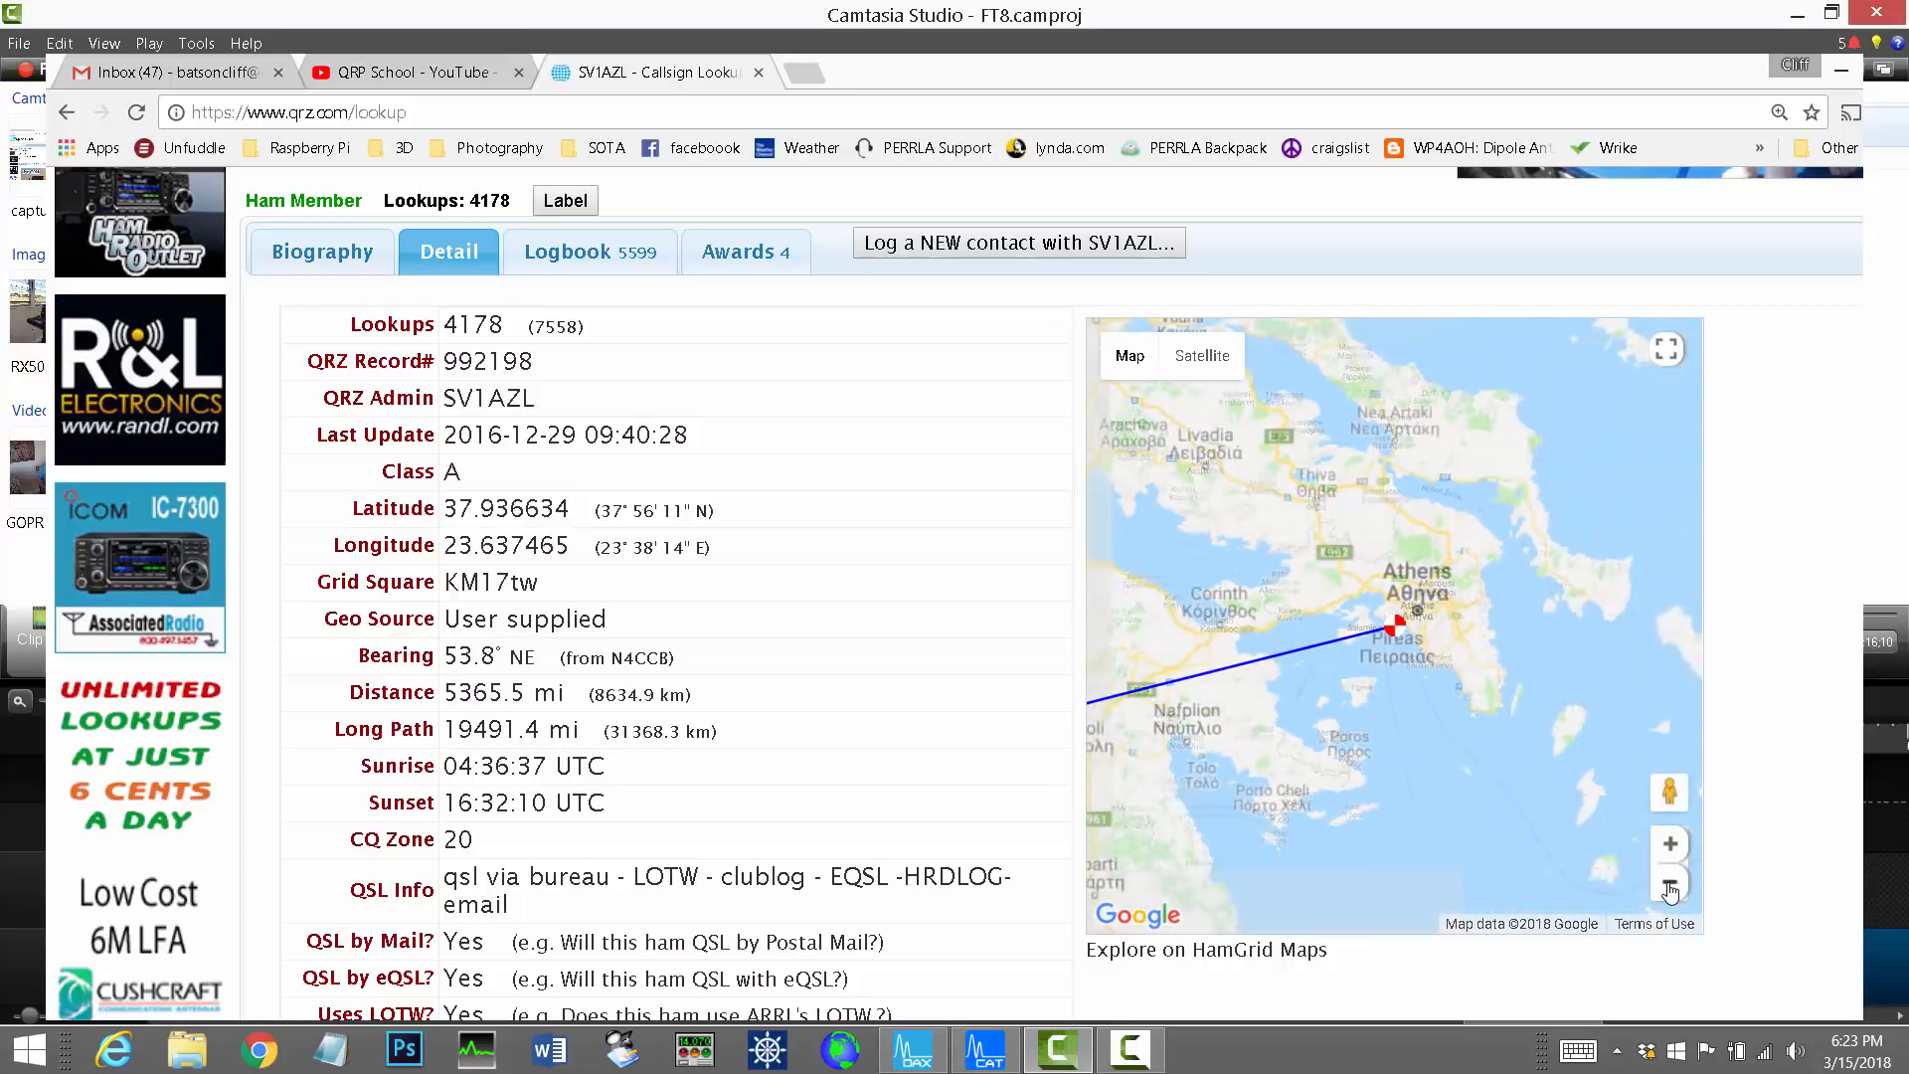
{"action": "left_click", "coordinate": [1670, 890]}
{"action": "left_click", "coordinate": [1671, 889]}
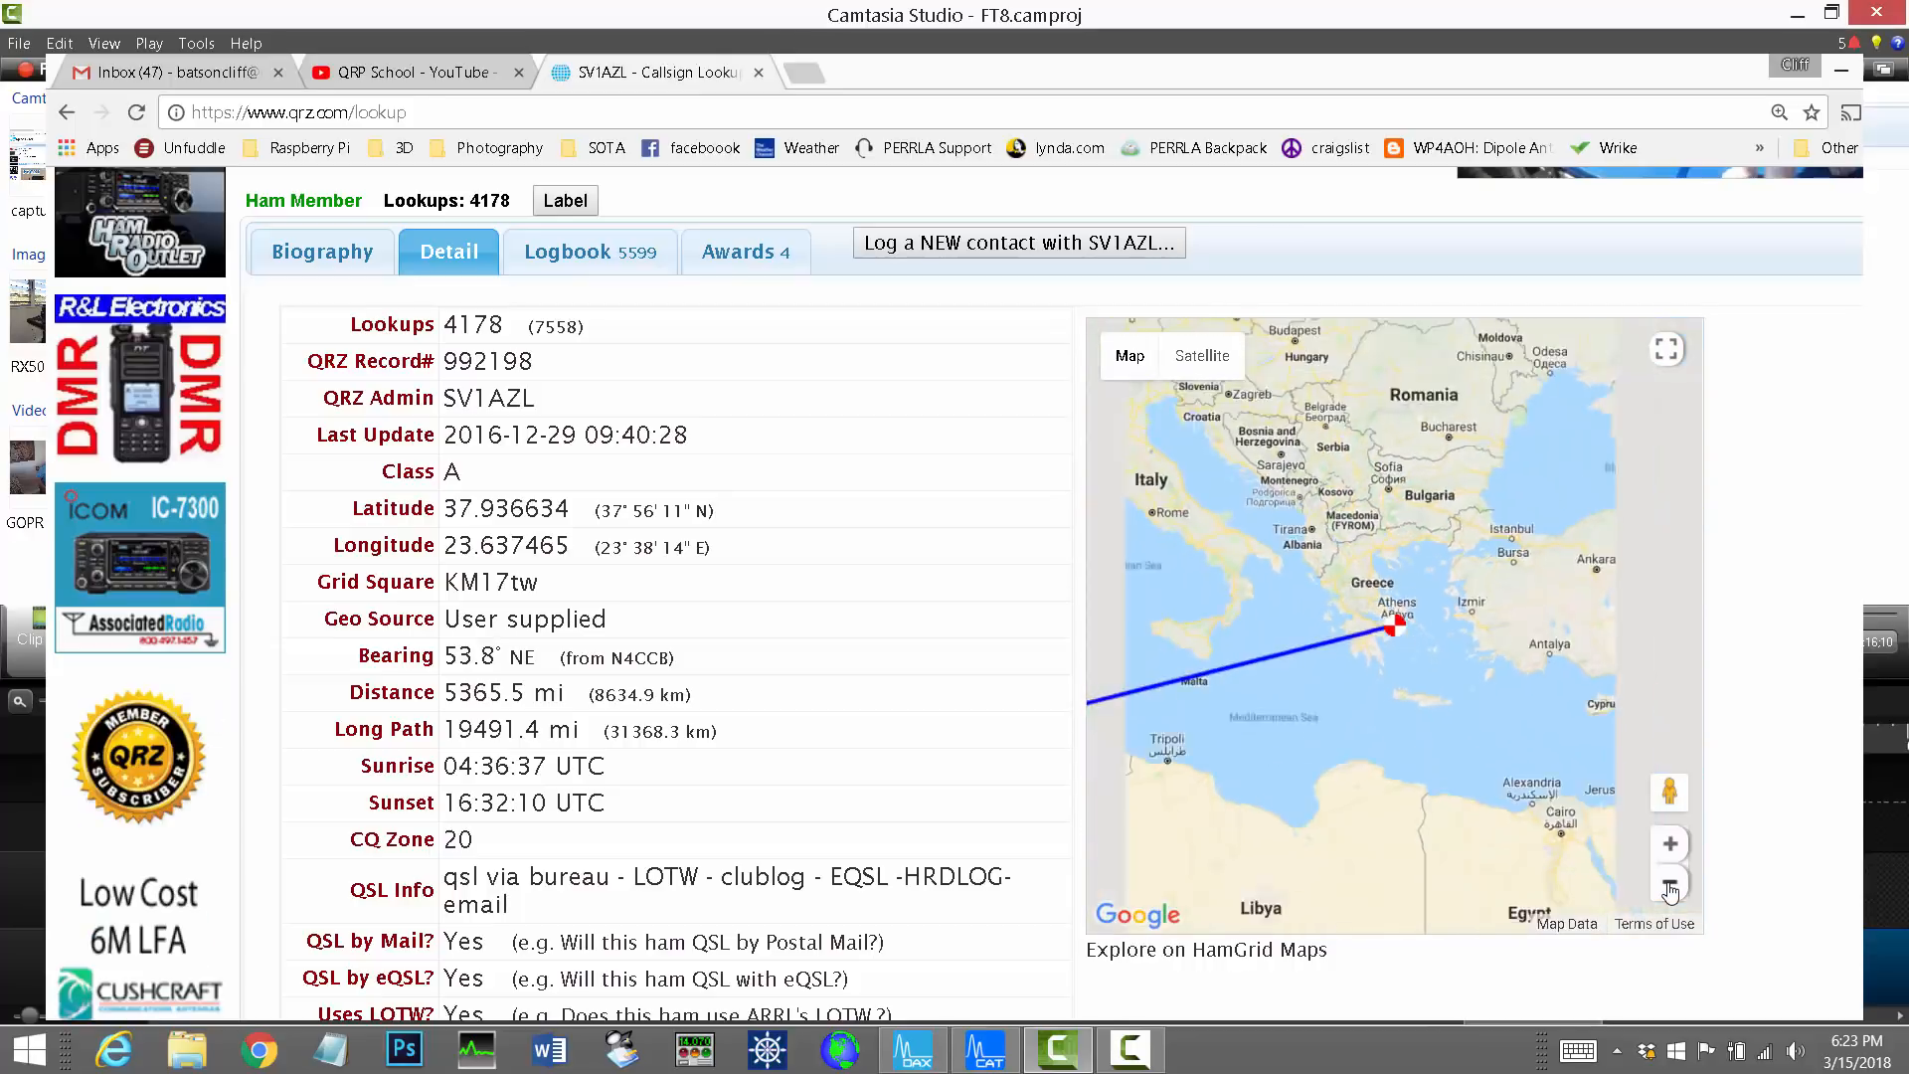
{"action": "left_click", "coordinate": [1671, 889]}
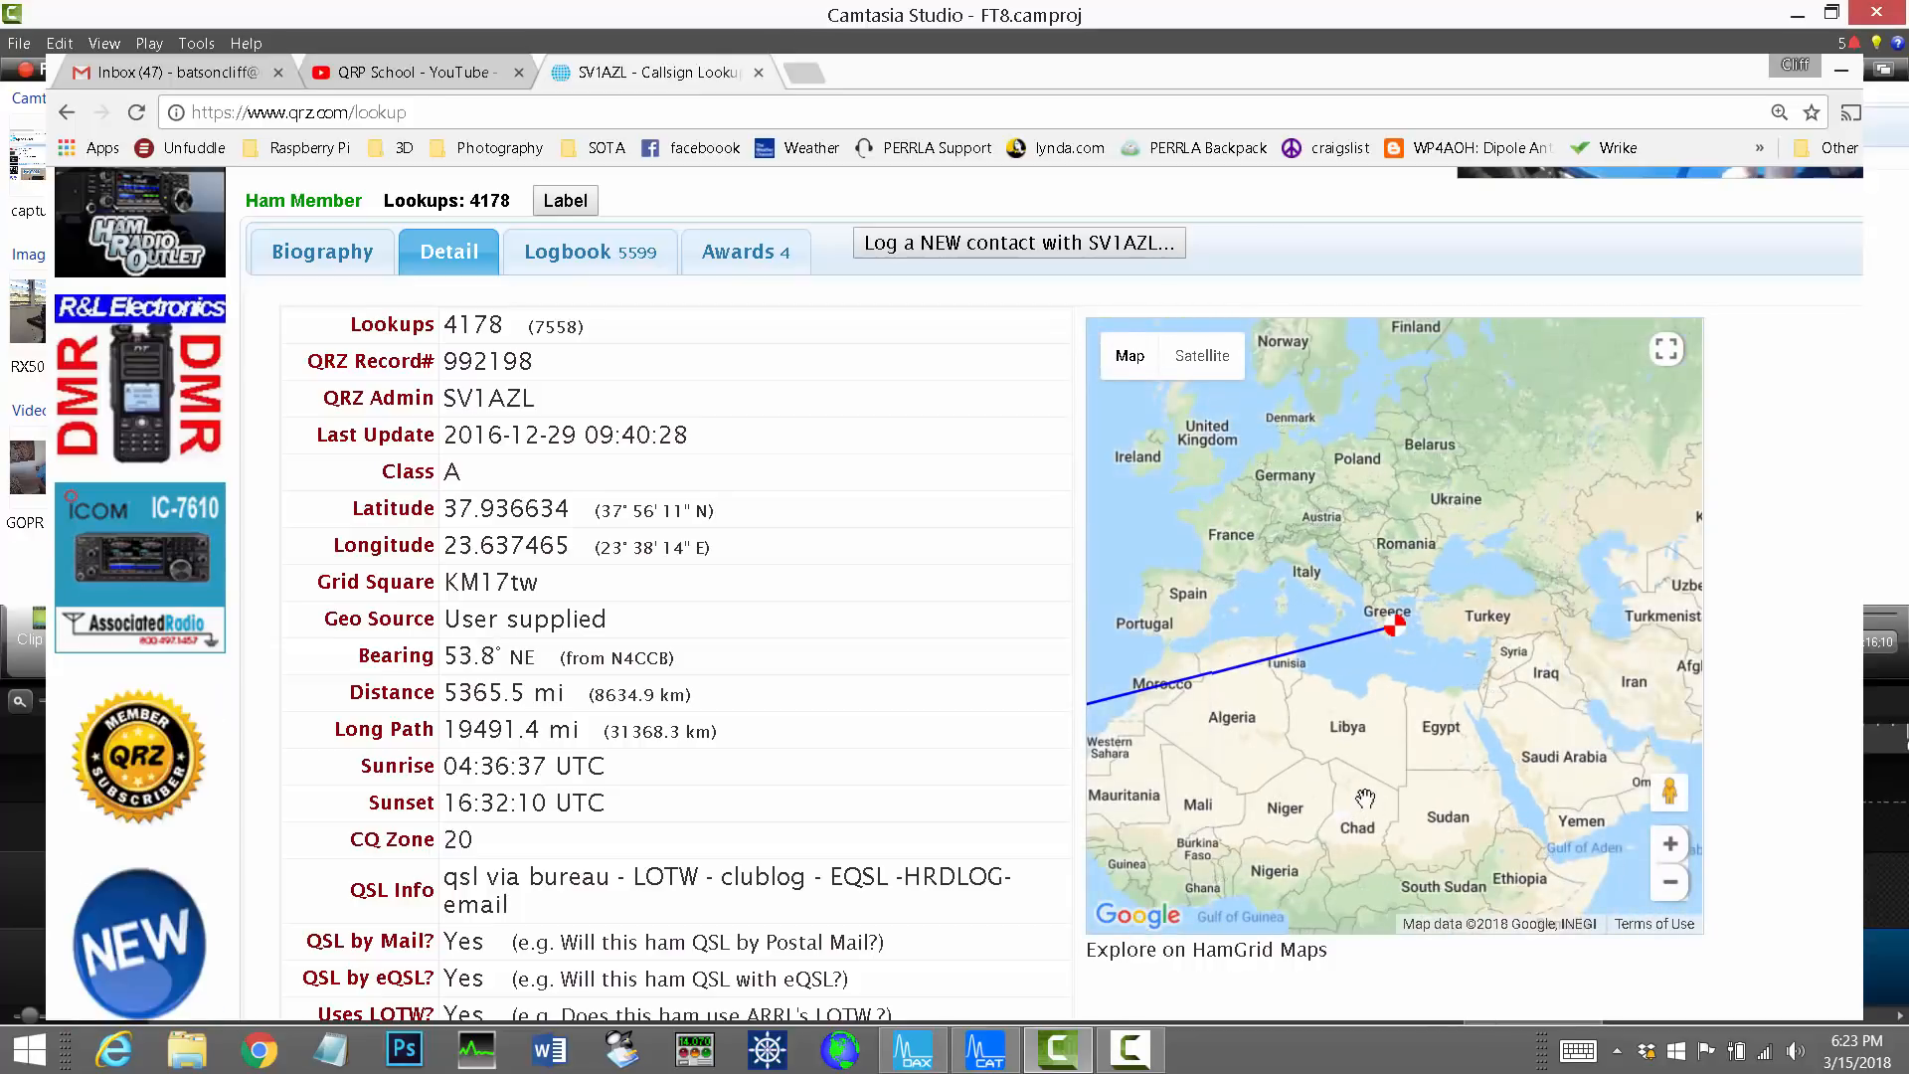
{"action": "left_click_drag", "start_coordinate": [1365, 799], "coordinate": [1664, 717]}
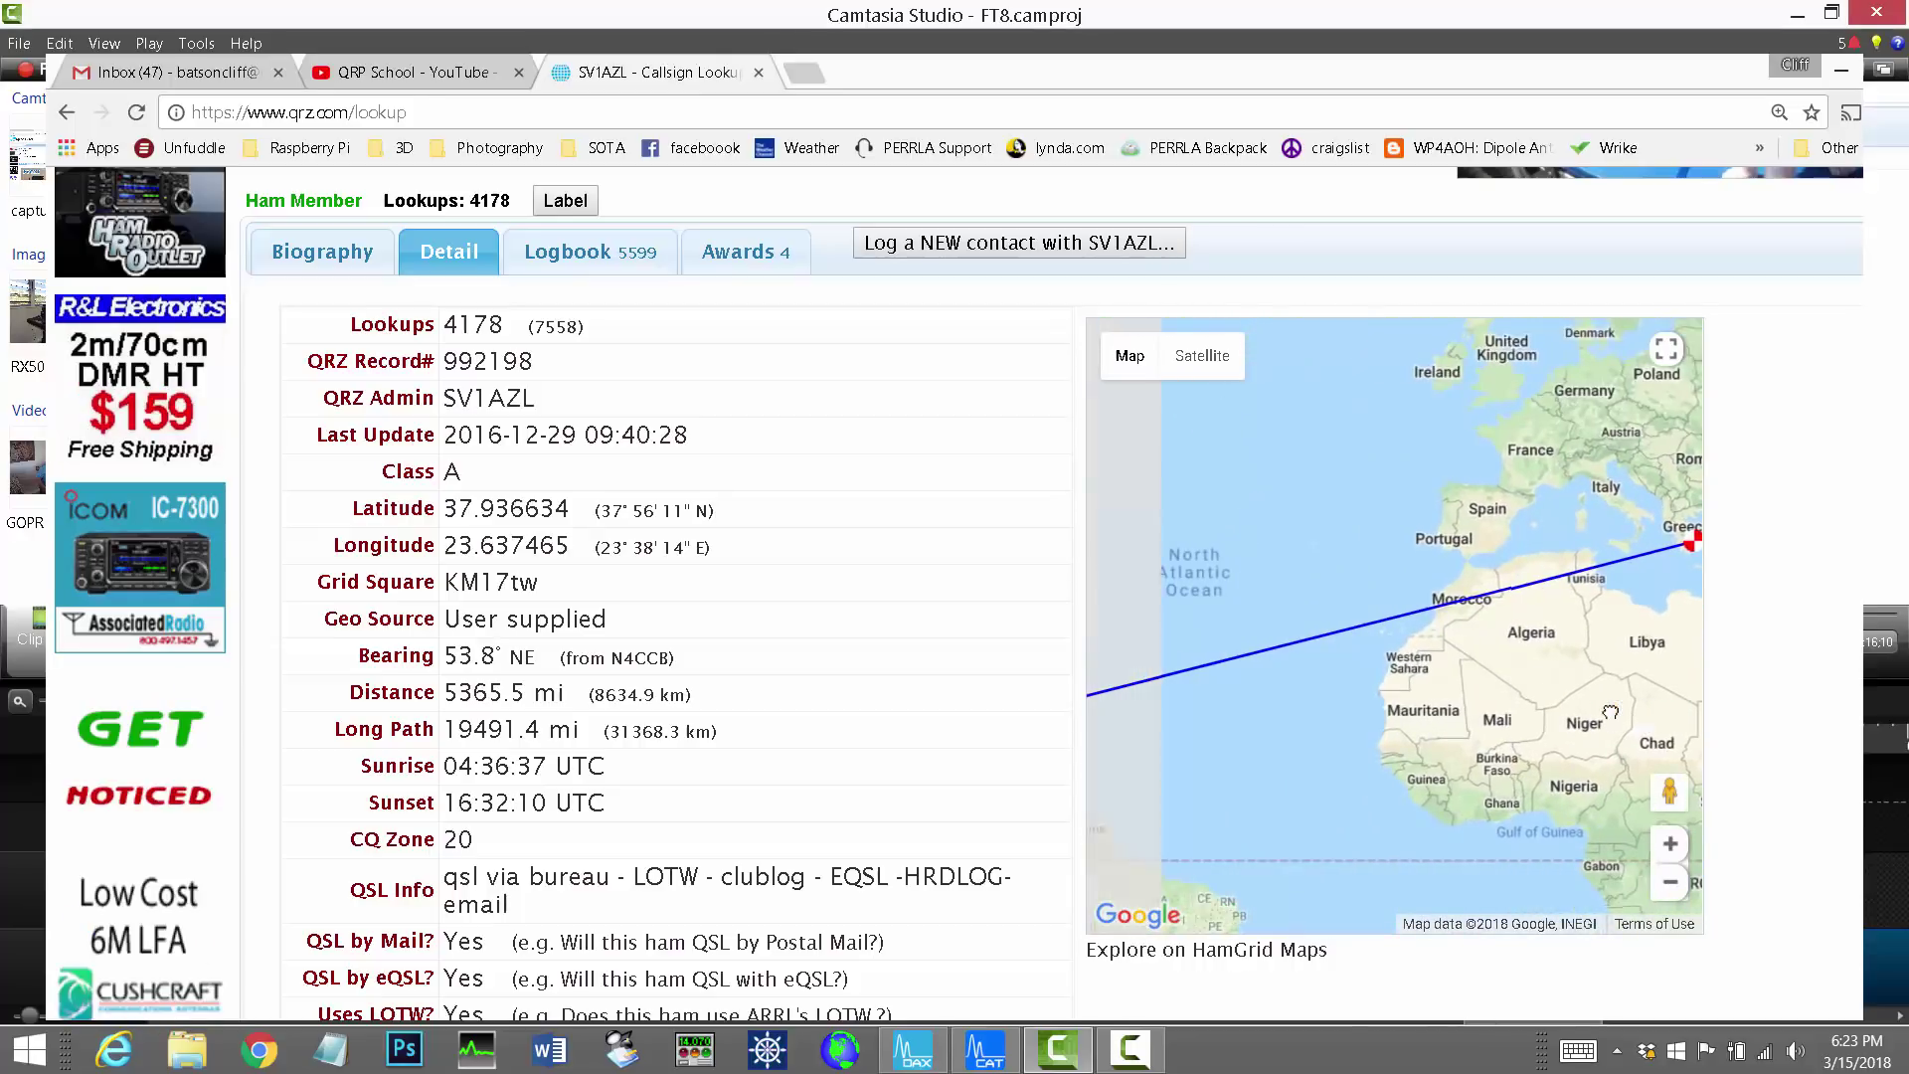
{"action": "left_click", "coordinate": [1671, 882]}
{"action": "left_click_drag", "start_coordinate": [1379, 754], "coordinate": [1447, 735]}
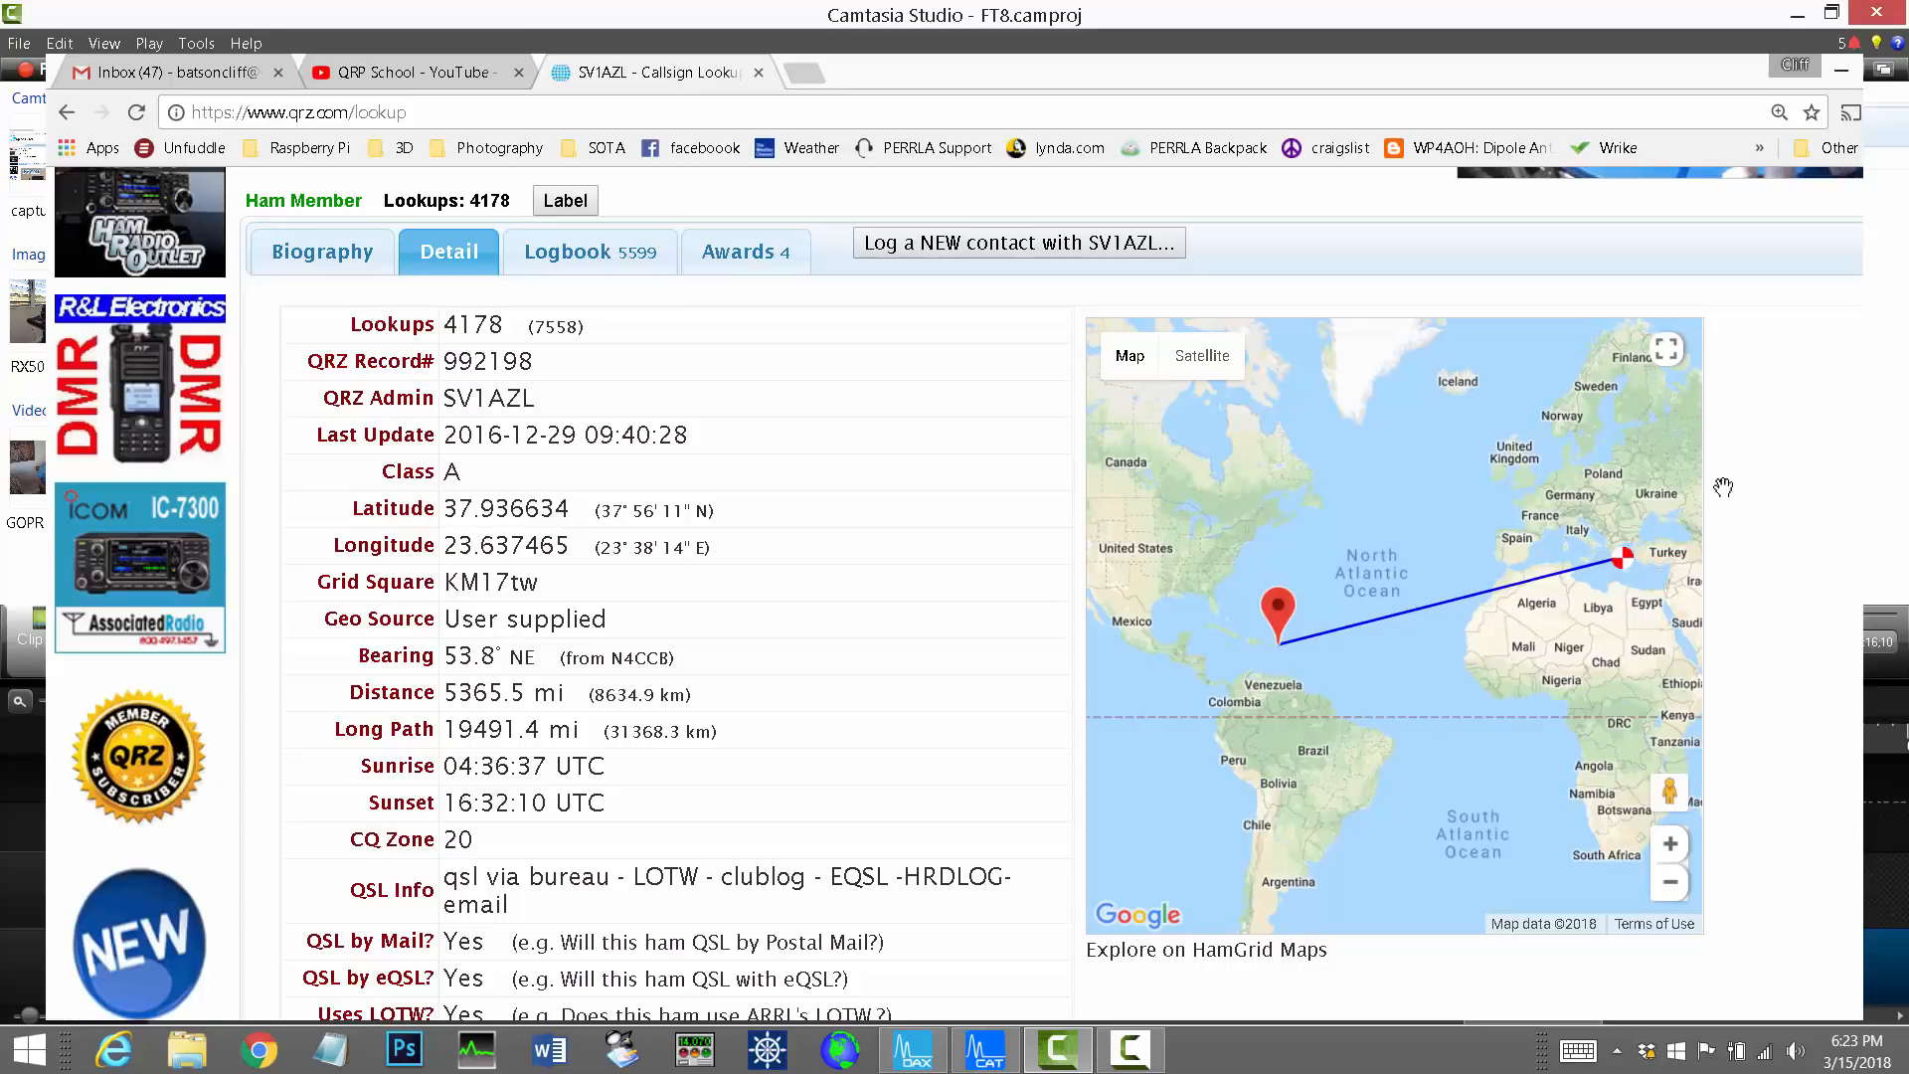
{"action": "scroll", "coordinate": [1807, 455], "scroll_direction": "up", "scroll_amount": 3}
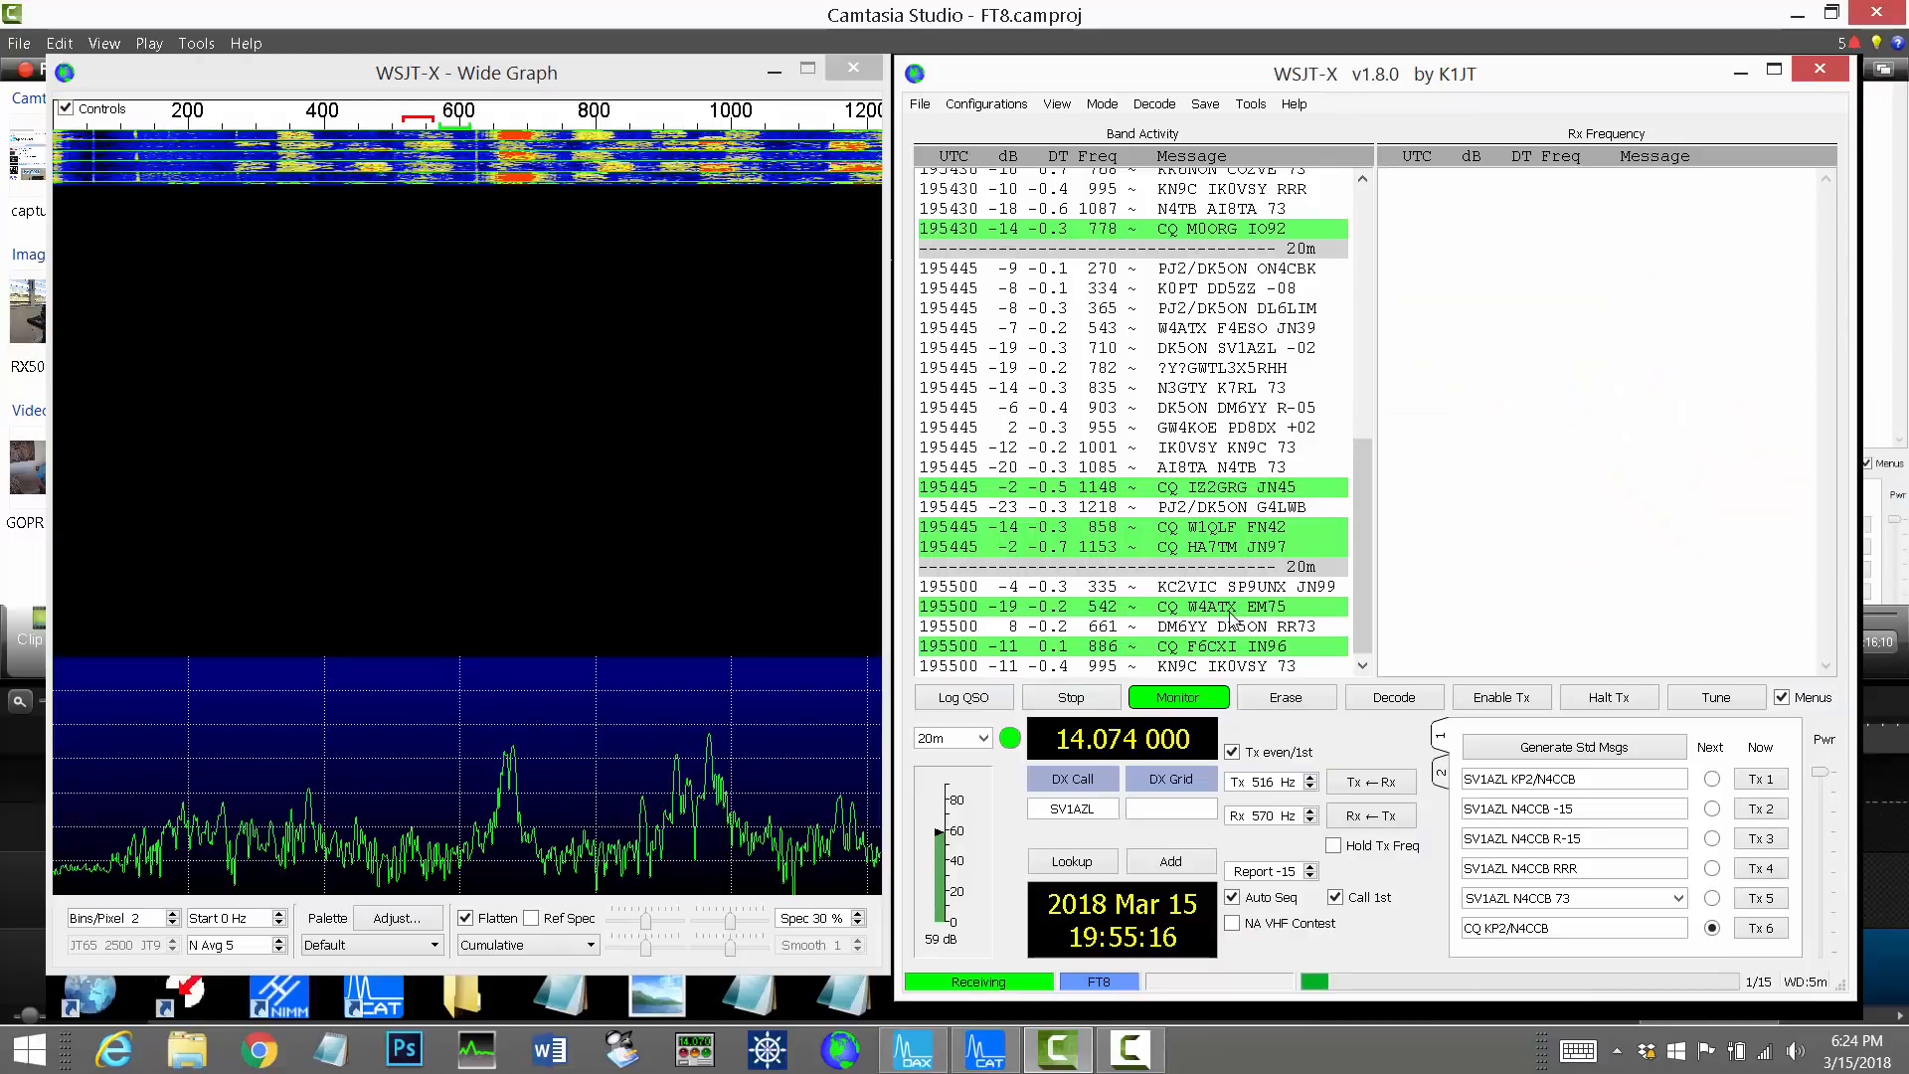
Answer F6CXI's CQ (IN96) so Auto Seq exchanges reports and sends the R-07 reply
{"action": "double_click", "coordinate": [1168, 648]}
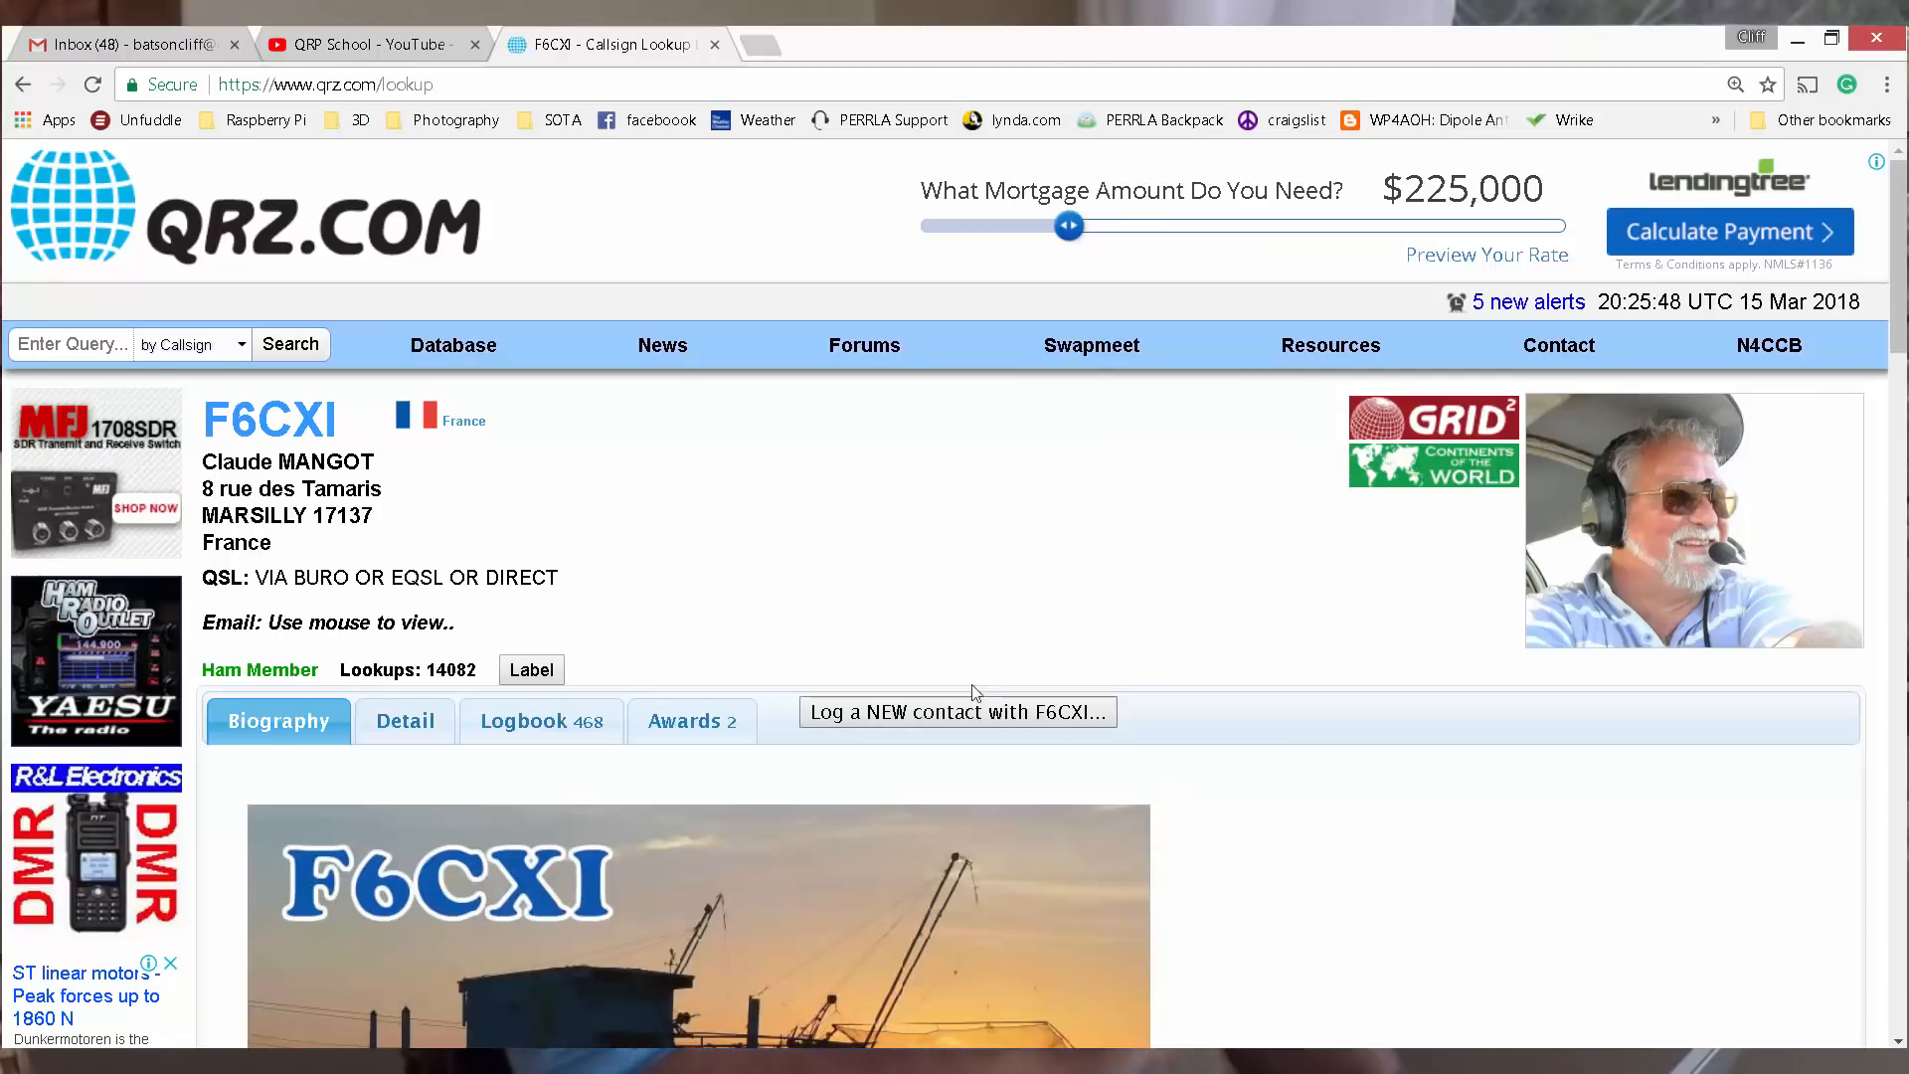
{"action": "scroll", "coordinate": [876, 679], "scroll_direction": "down", "scroll_amount": 3}
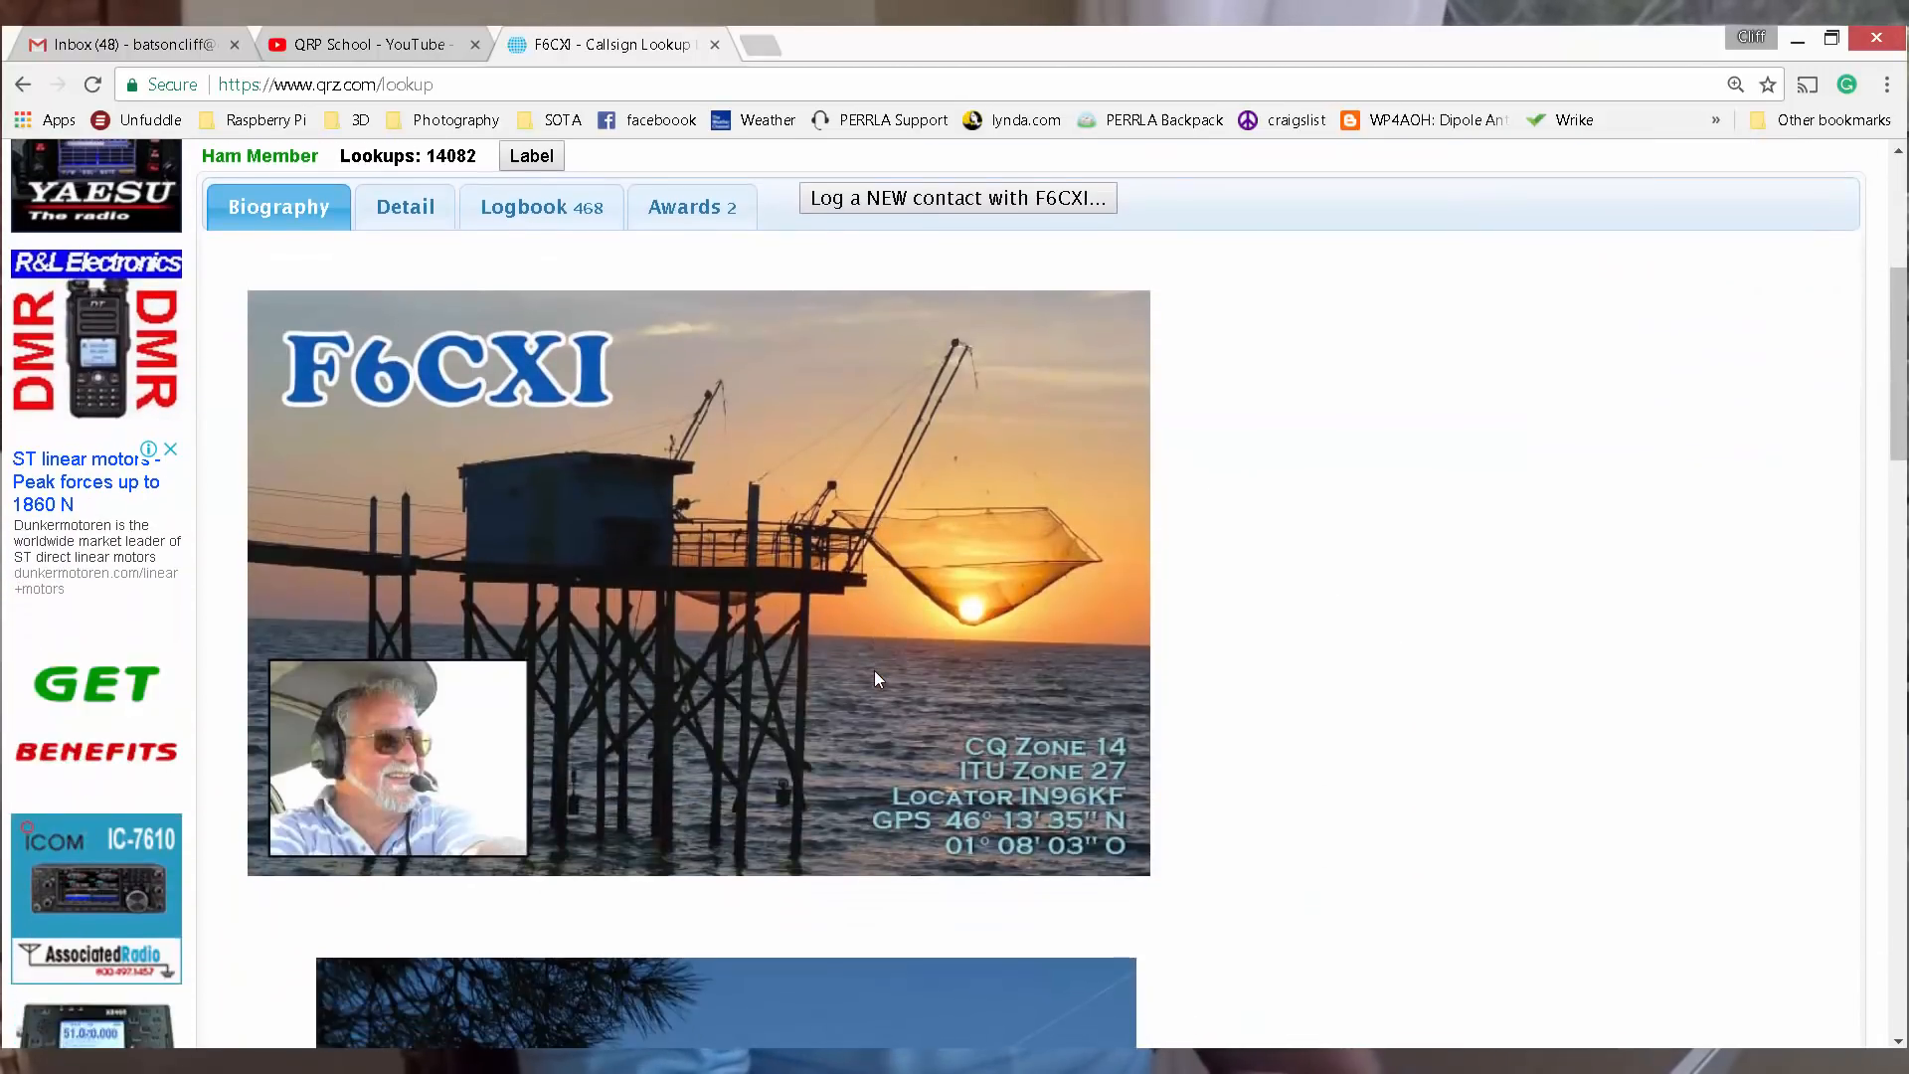
{"action": "scroll", "coordinate": [875, 678], "scroll_direction": "down", "scroll_amount": 2}
{"action": "scroll", "coordinate": [875, 678], "scroll_direction": "down", "scroll_amount": 2}
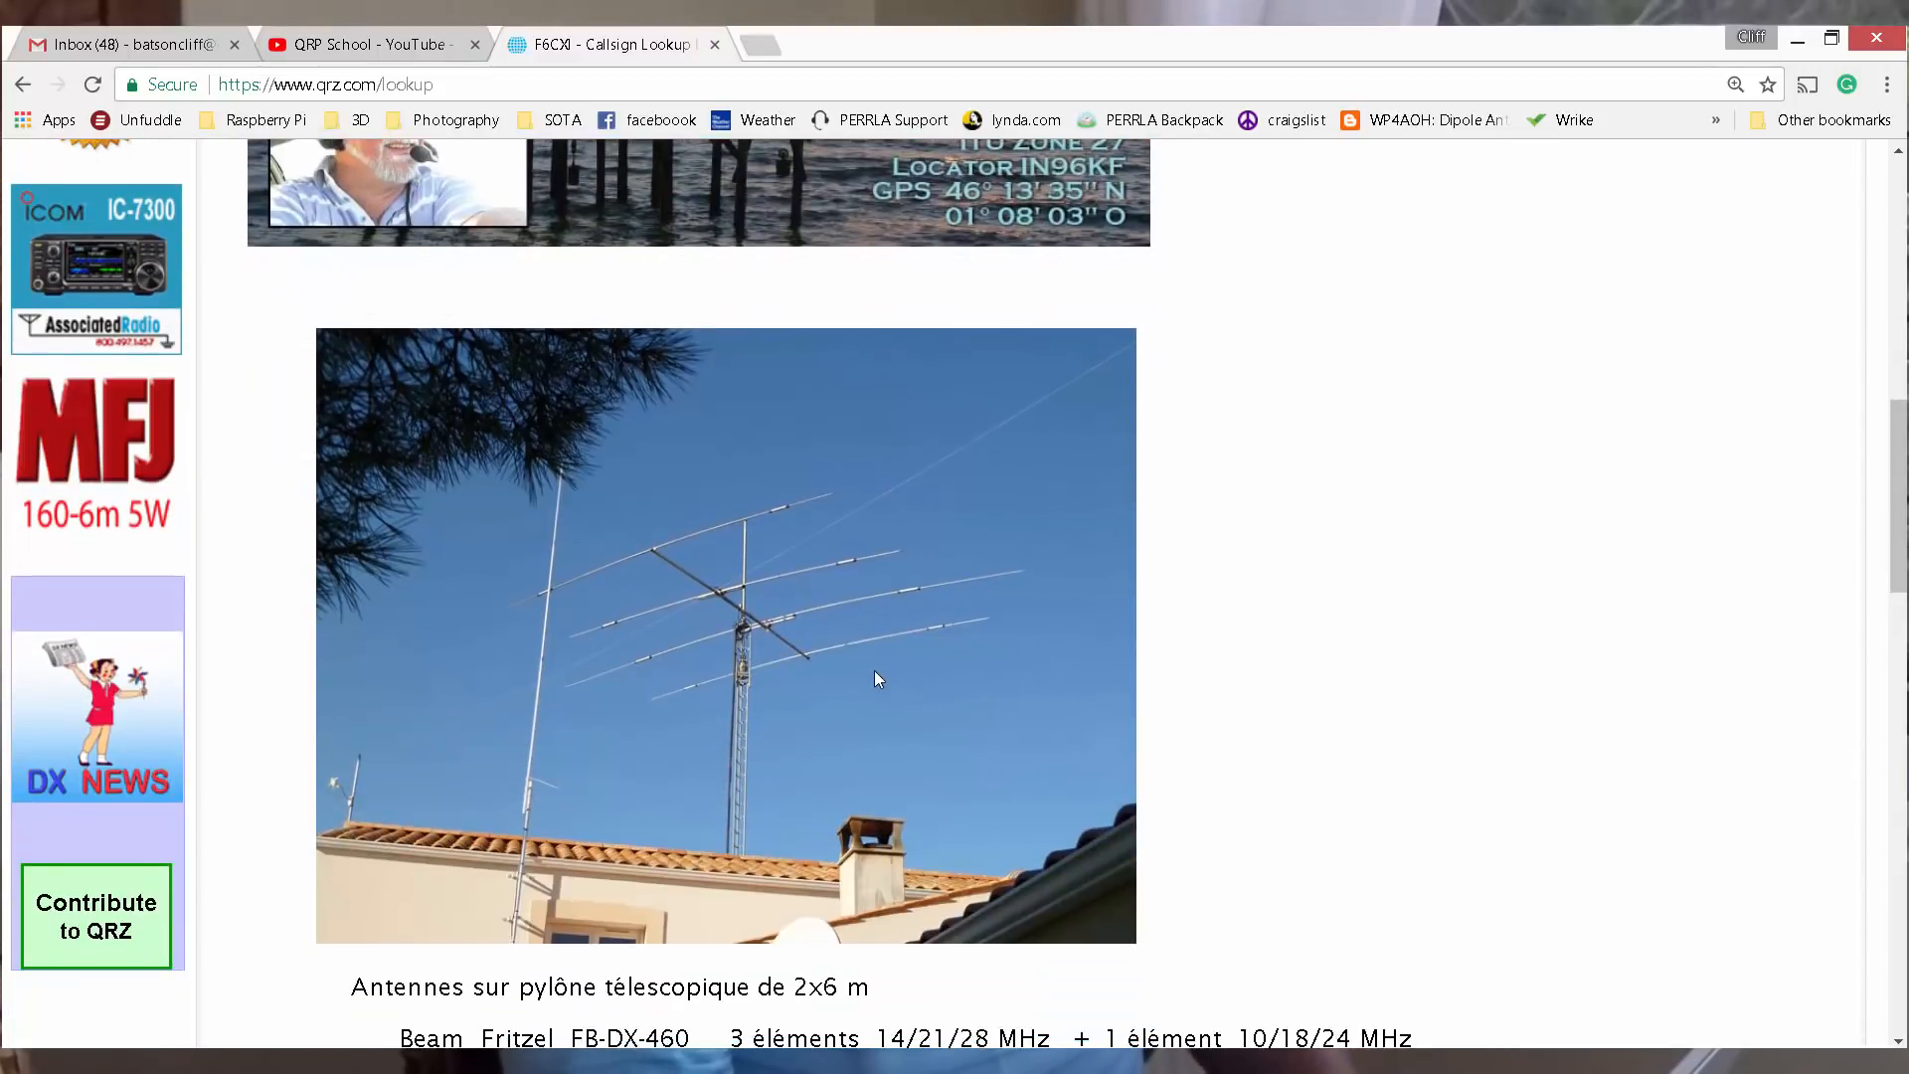
{"action": "scroll", "coordinate": [876, 679], "scroll_direction": "down", "scroll_amount": 4}
{"action": "scroll", "coordinate": [875, 679], "scroll_direction": "down", "scroll_amount": 5}
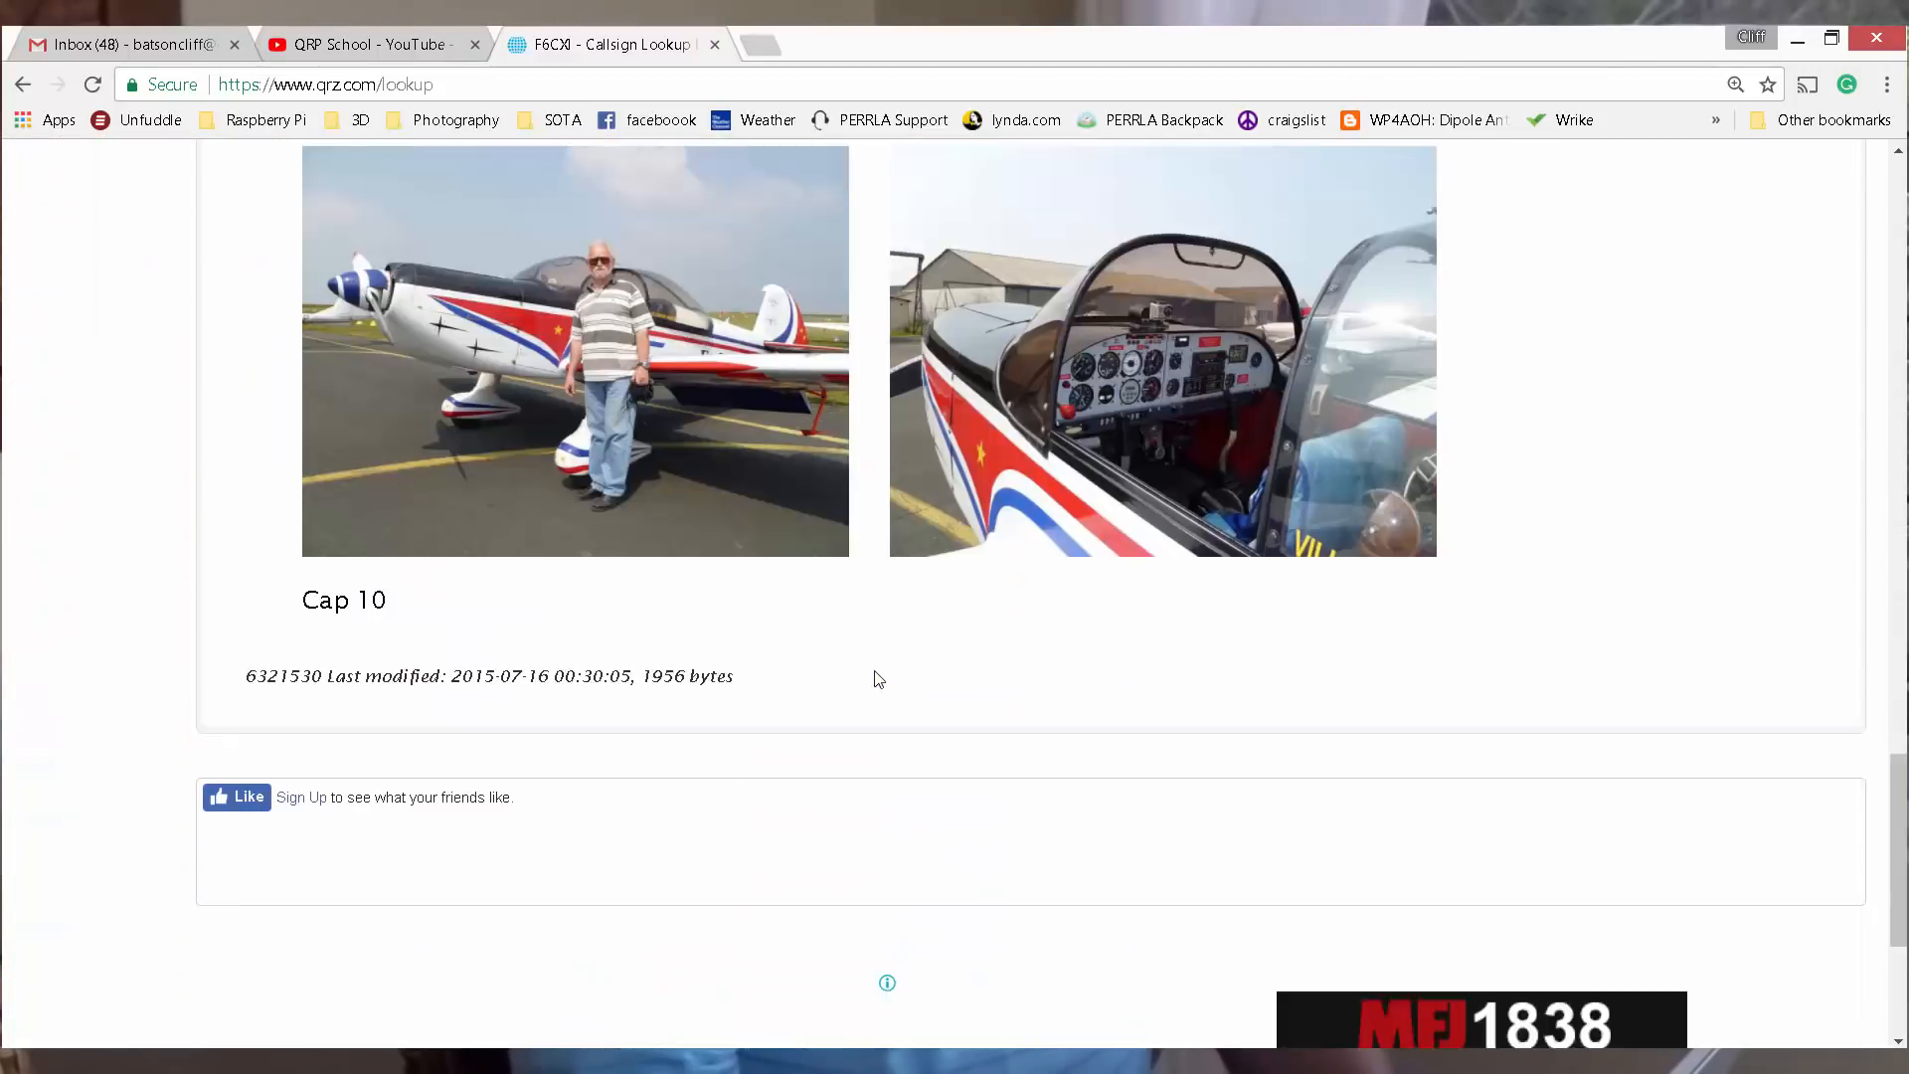
{"action": "scroll", "coordinate": [876, 678], "scroll_direction": "down", "scroll_amount": 2}
{"action": "scroll", "coordinate": [876, 679], "scroll_direction": "up", "scroll_amount": 5}
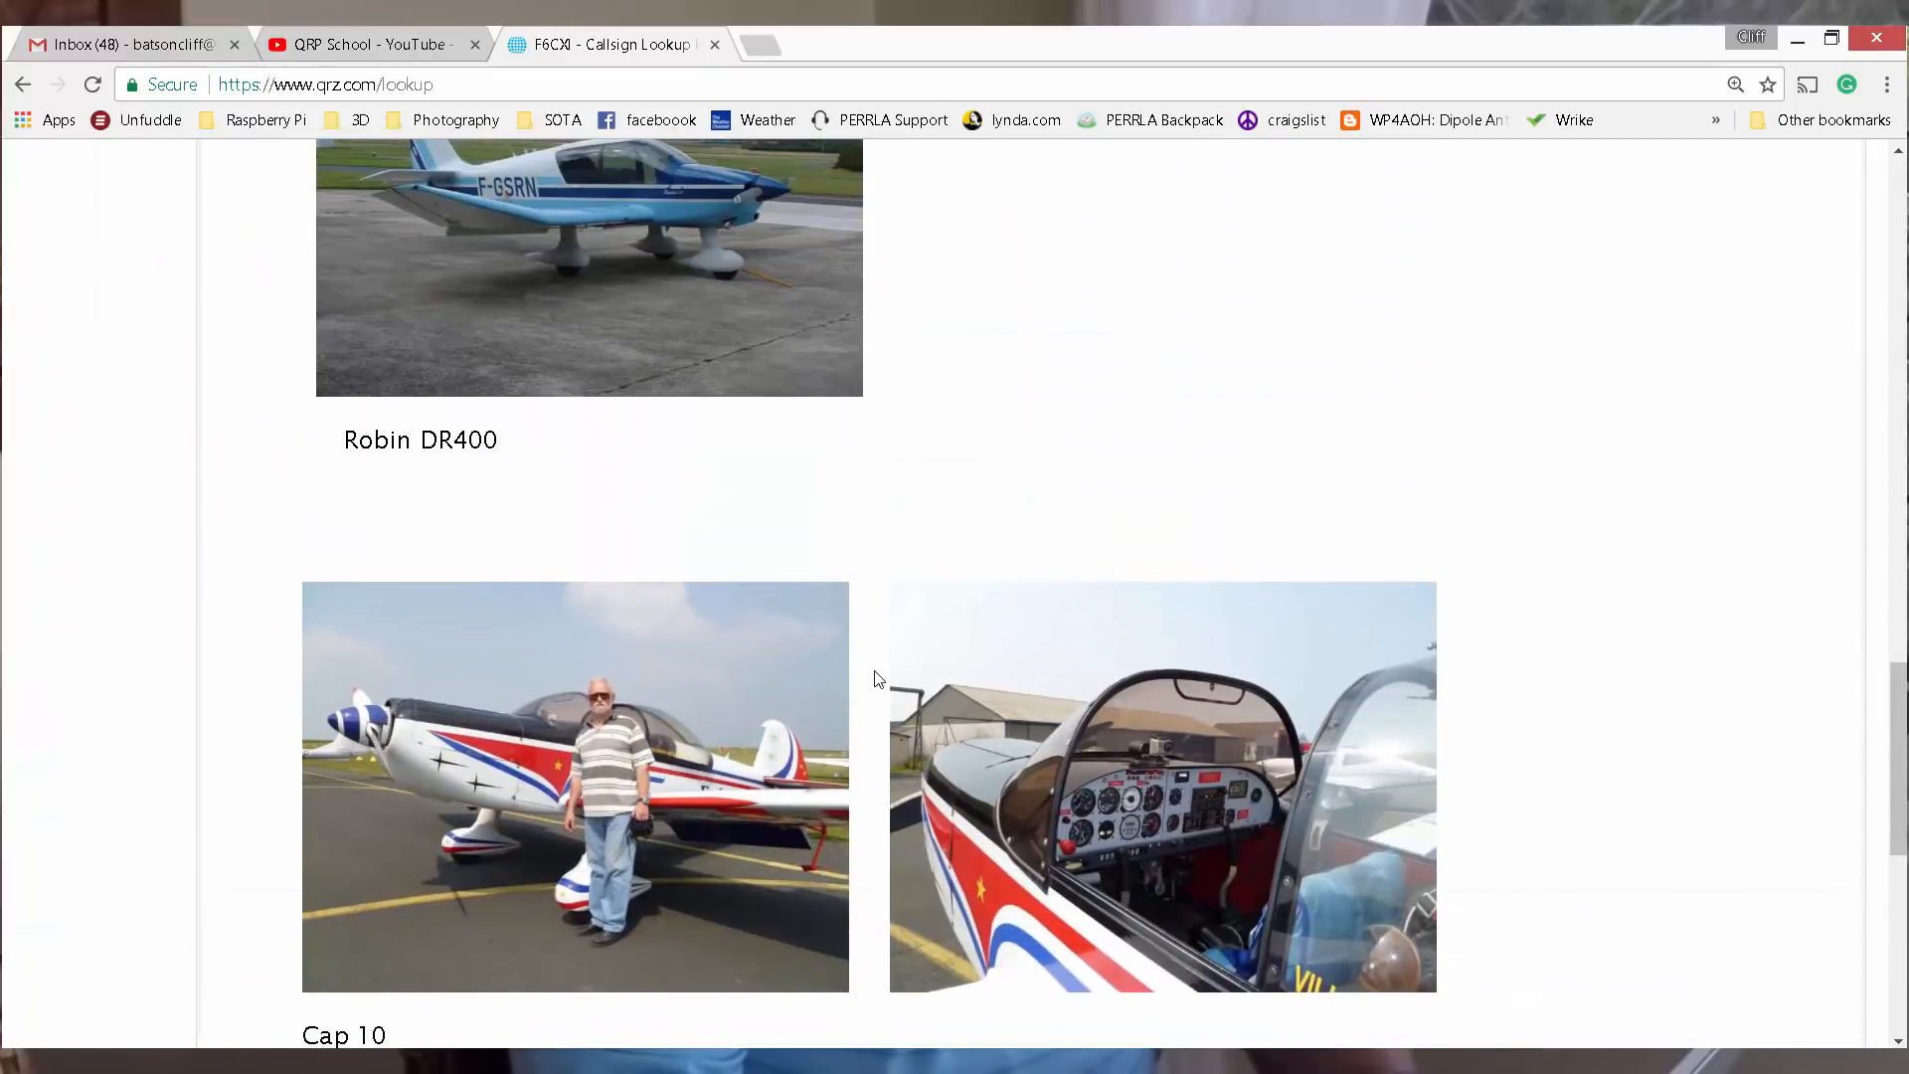
{"action": "scroll", "coordinate": [875, 679], "scroll_direction": "up", "scroll_amount": 2}
{"action": "scroll", "coordinate": [876, 679], "scroll_direction": "up", "scroll_amount": 1}
{"action": "scroll", "coordinate": [876, 679], "scroll_direction": "up", "scroll_amount": 3}
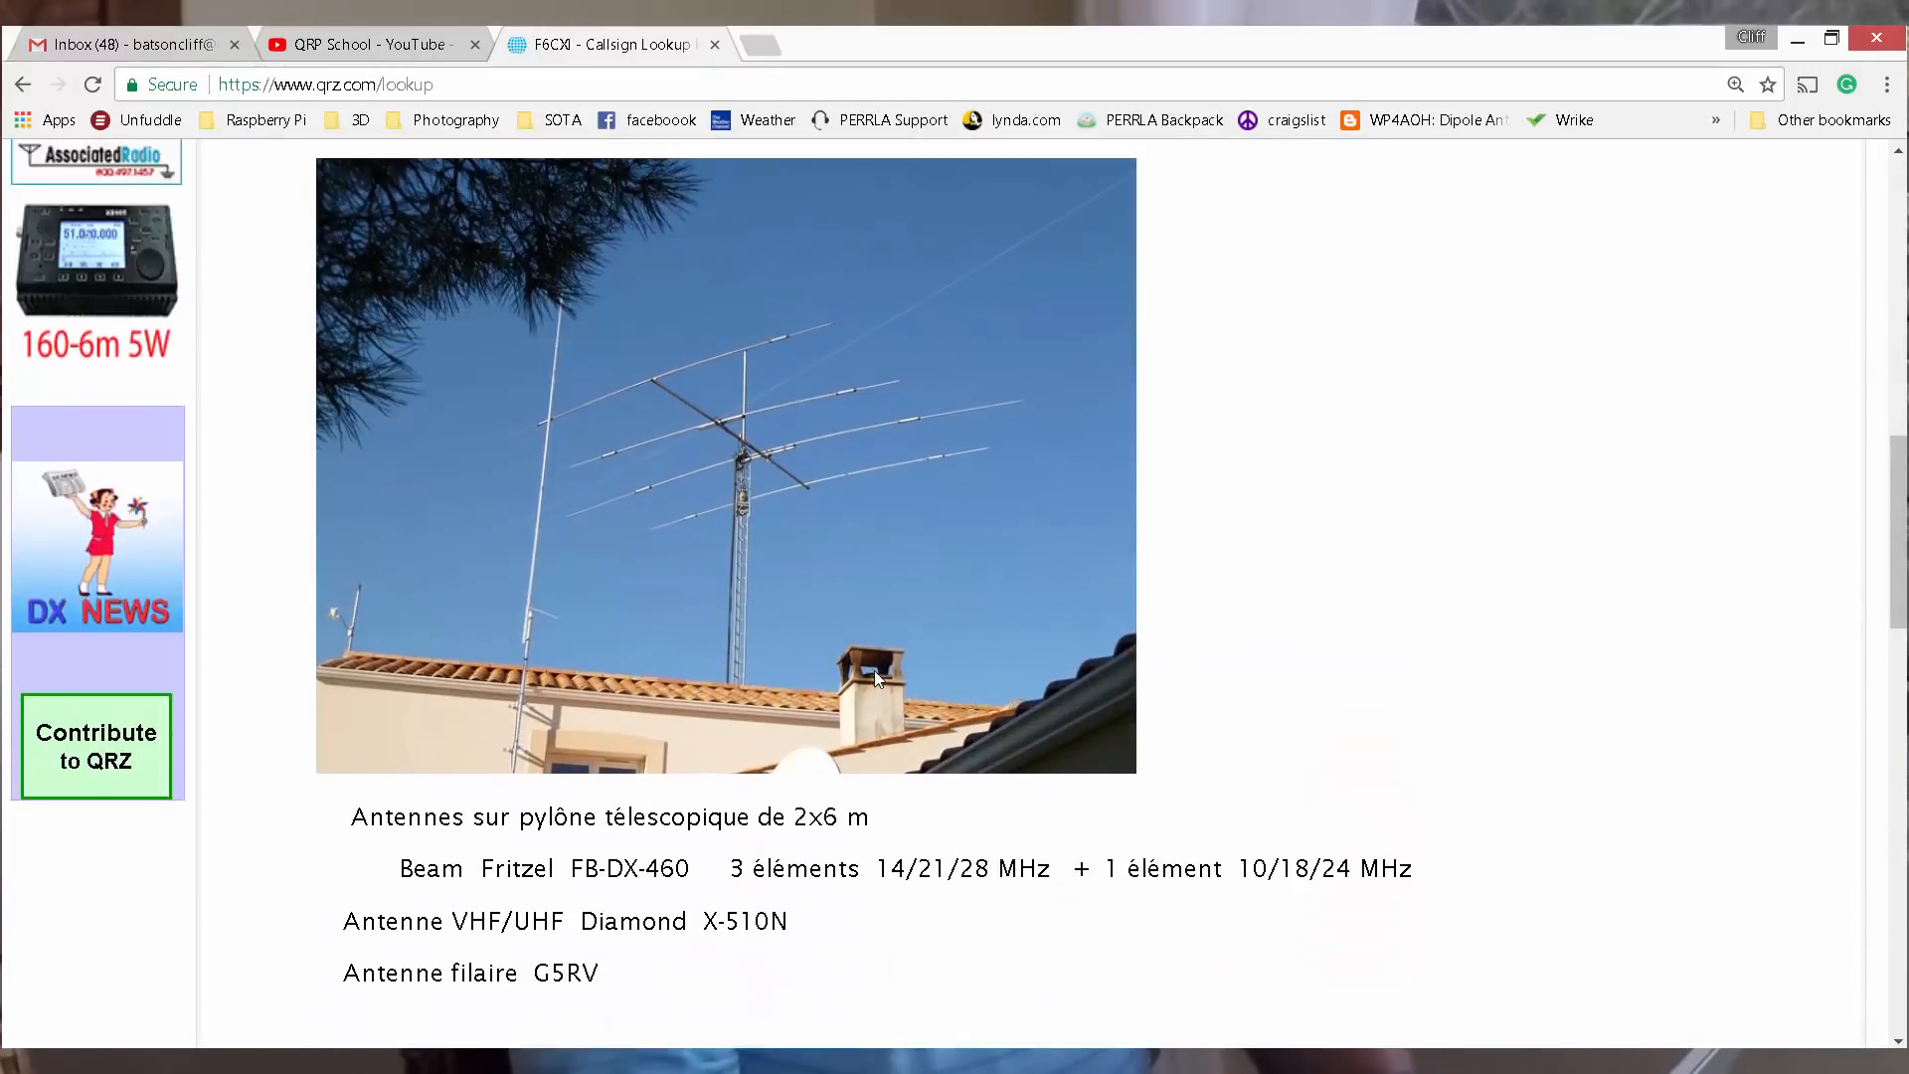
{"action": "scroll", "coordinate": [876, 679], "scroll_direction": "up", "scroll_amount": 3}
{"action": "scroll", "coordinate": [876, 678], "scroll_direction": "up", "scroll_amount": 1}
{"action": "scroll", "coordinate": [876, 680], "scroll_direction": "up", "scroll_amount": 2}
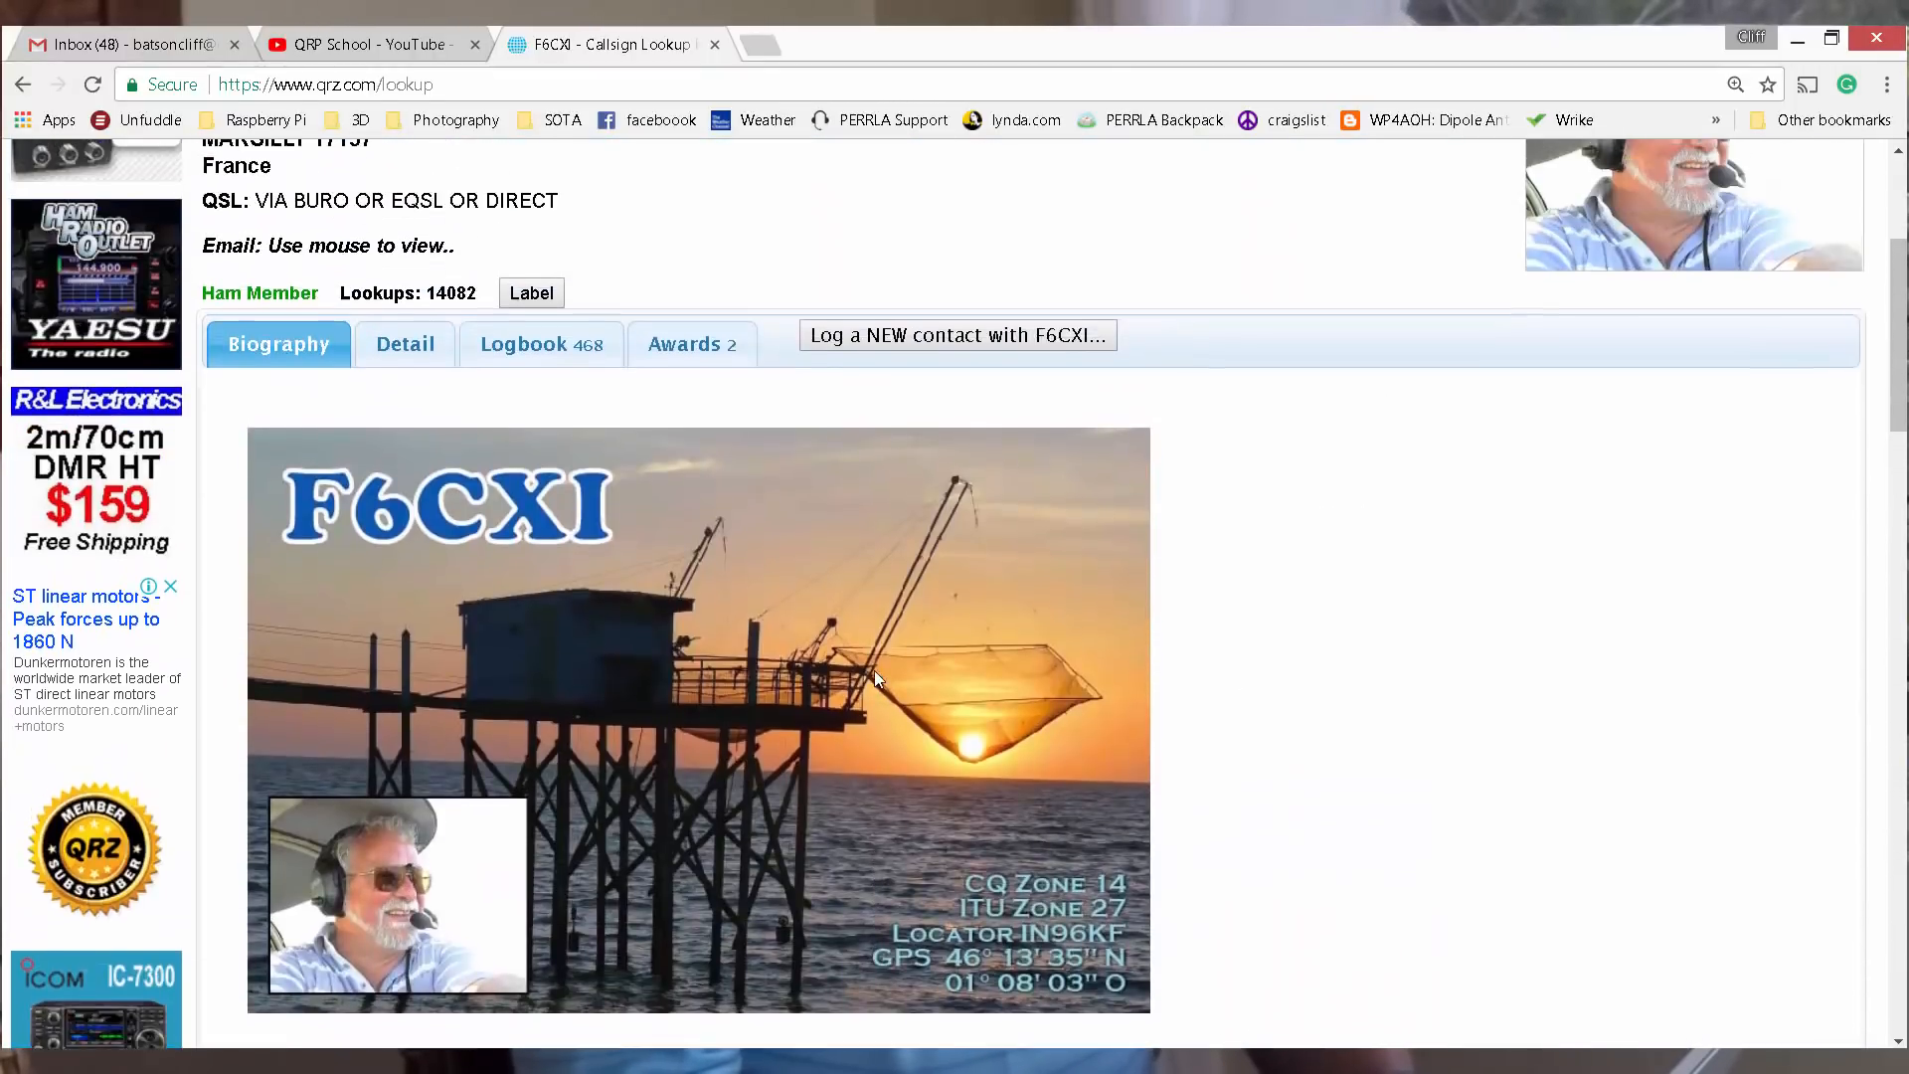
{"action": "scroll", "coordinate": [876, 679], "scroll_direction": "up", "scroll_amount": 1}
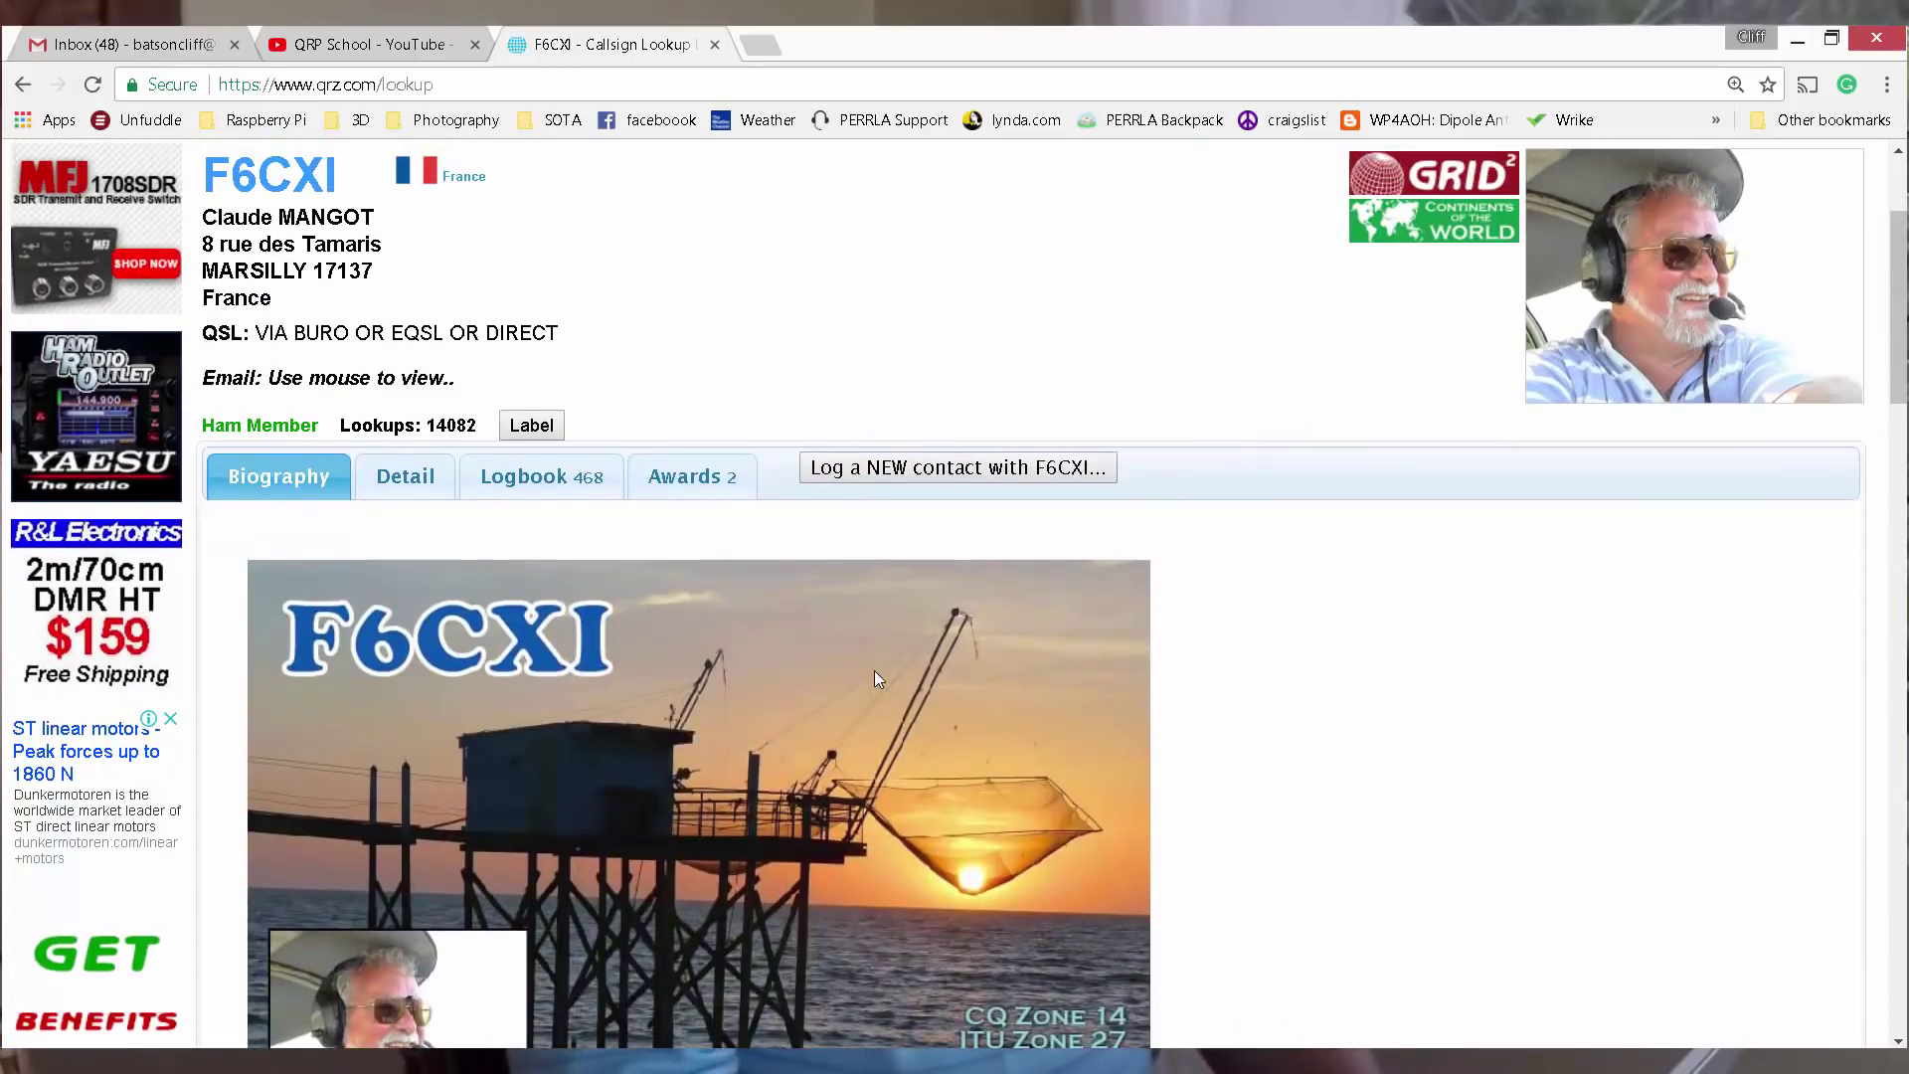
{"action": "left_click", "coordinate": [418, 478]}
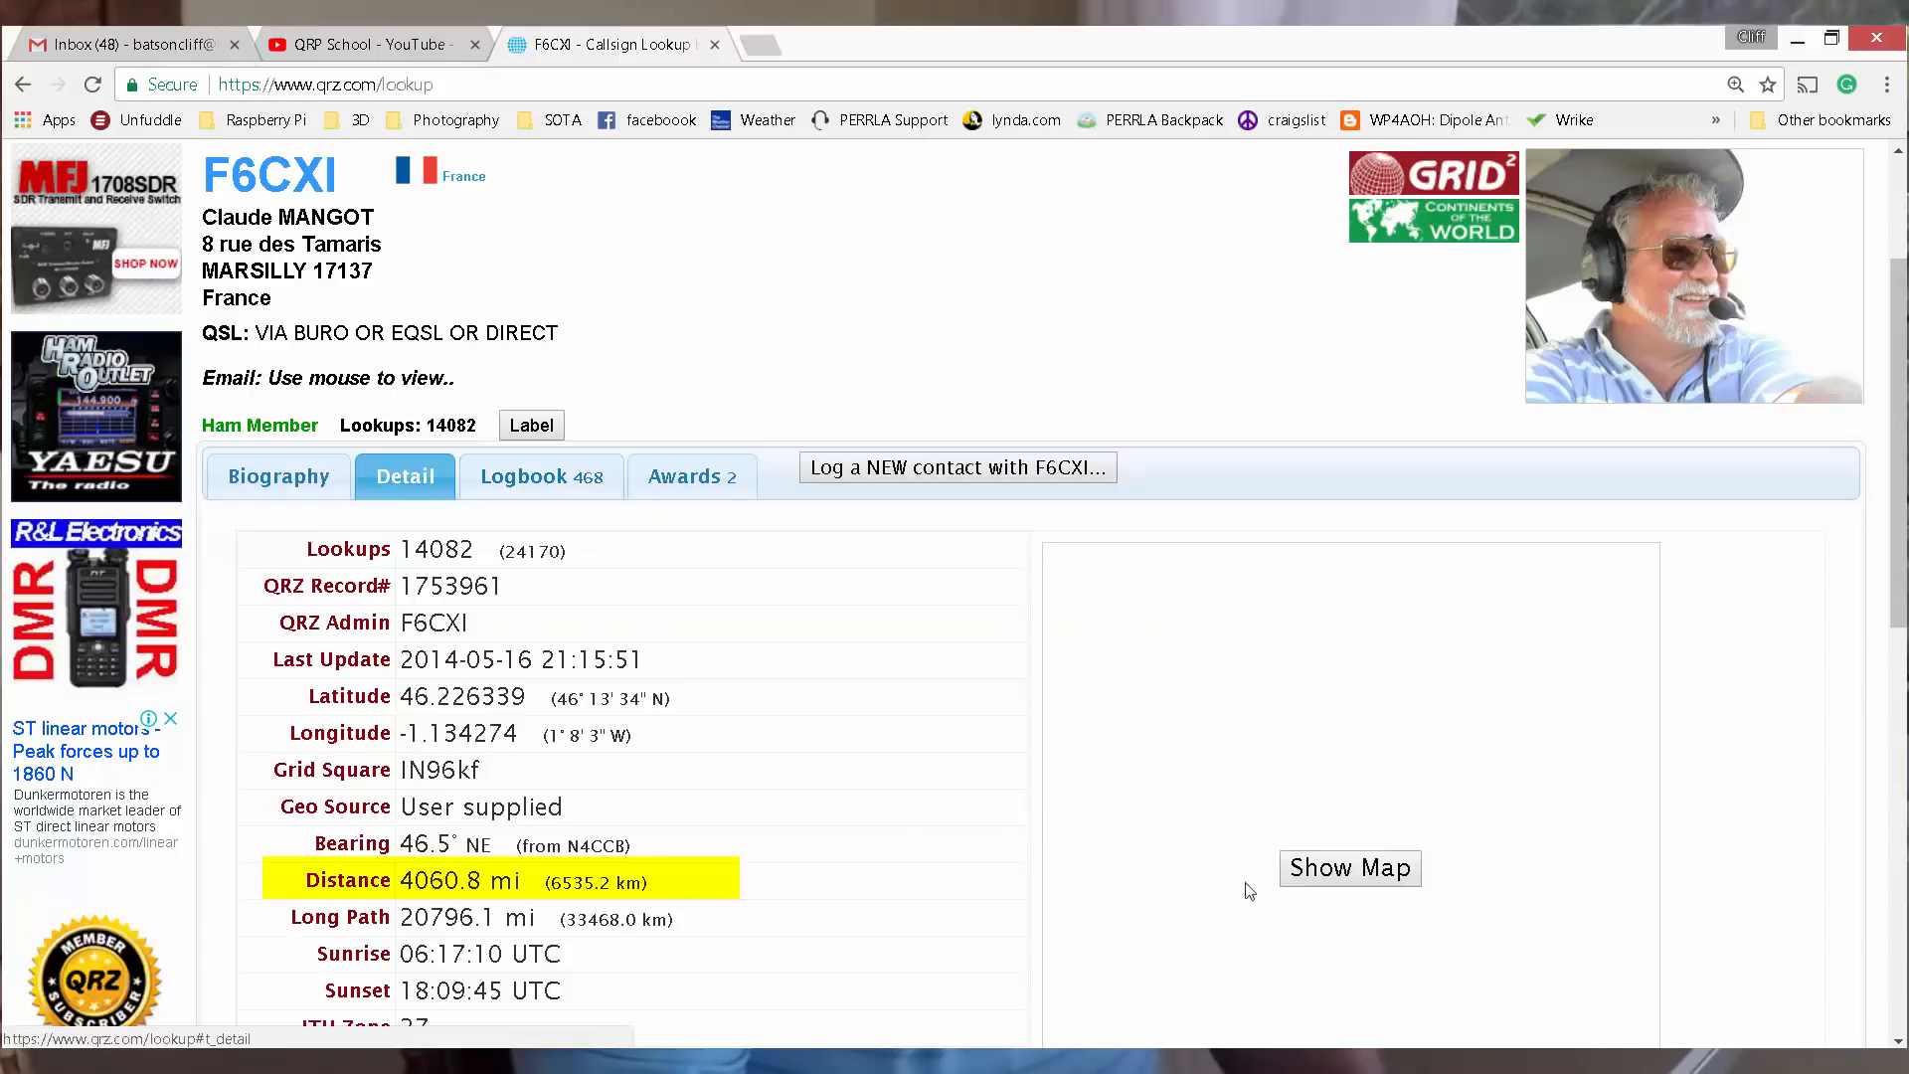
{"action": "left_click", "coordinate": [1321, 881]}
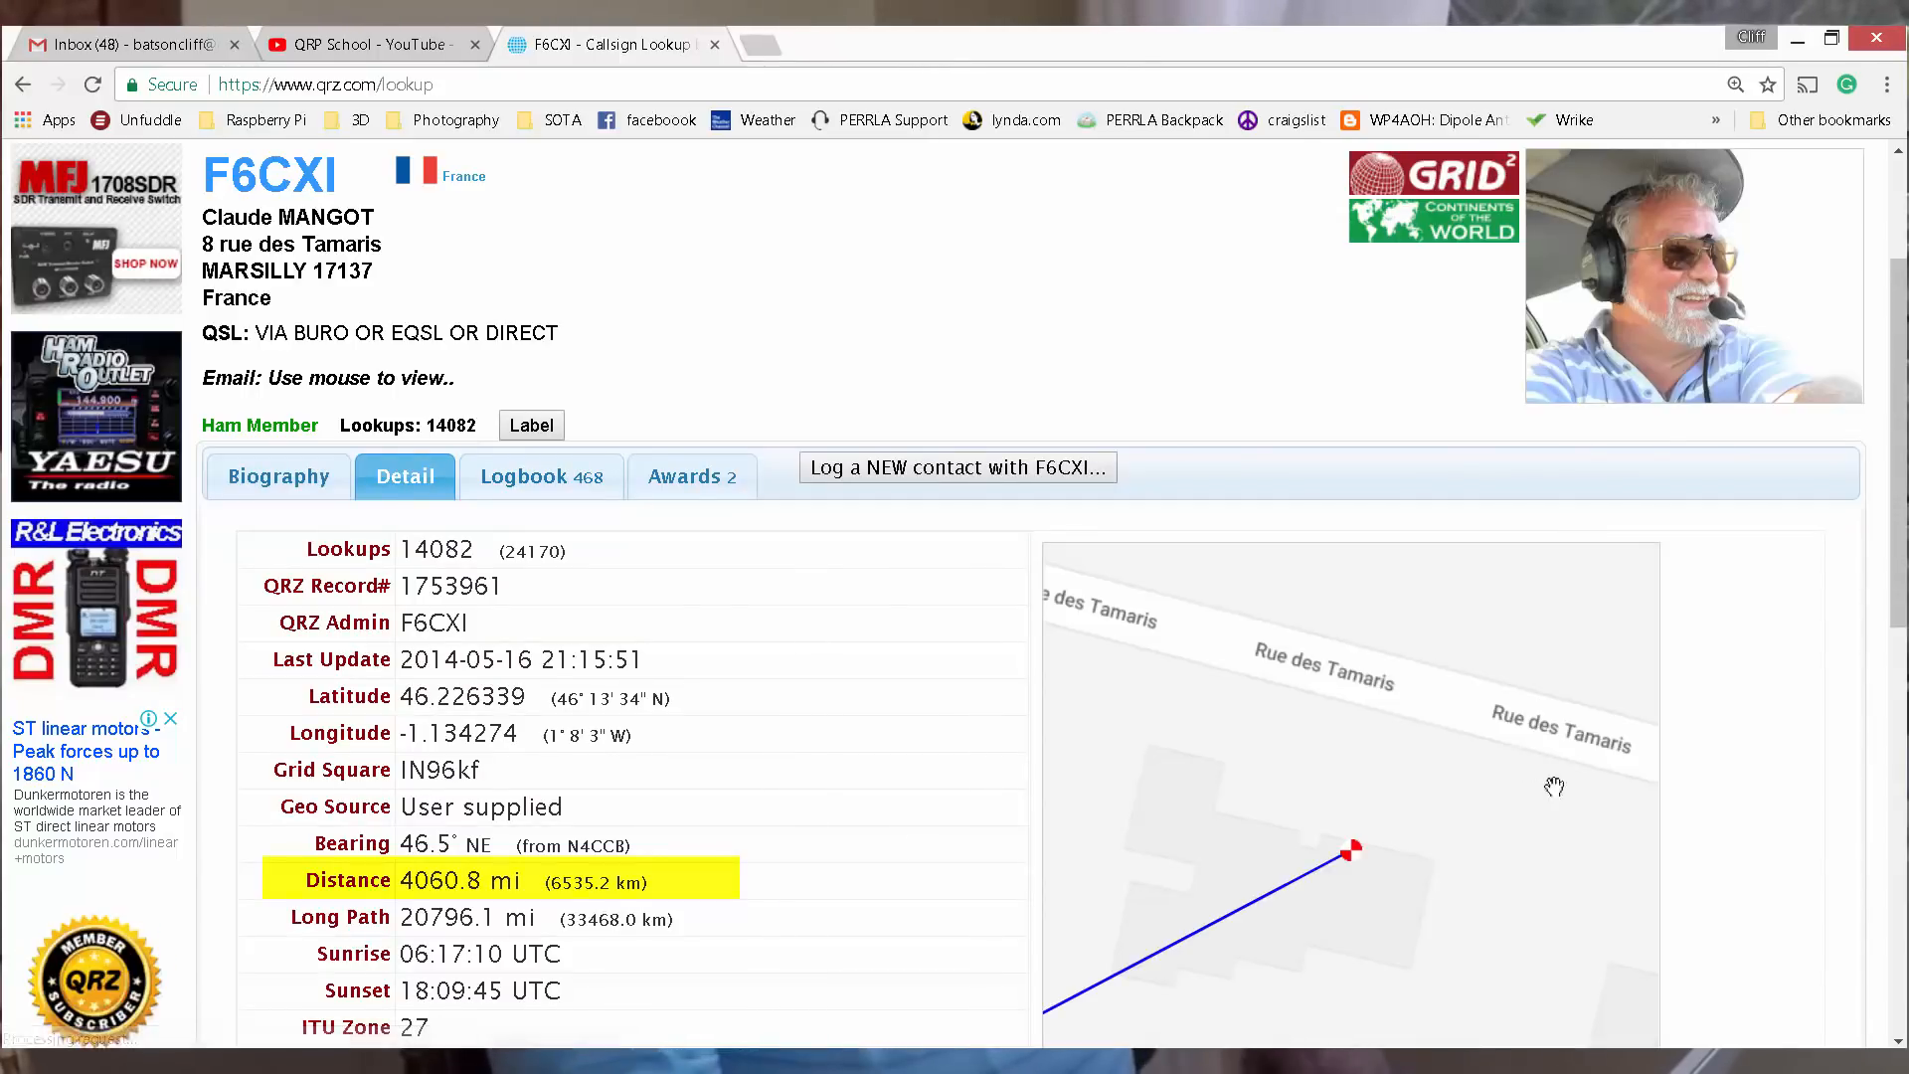
{"action": "scroll", "coordinate": [1609, 845], "scroll_direction": "down", "scroll_amount": 1}
{"action": "scroll", "coordinate": [1609, 844], "scroll_direction": "down", "scroll_amount": 2}
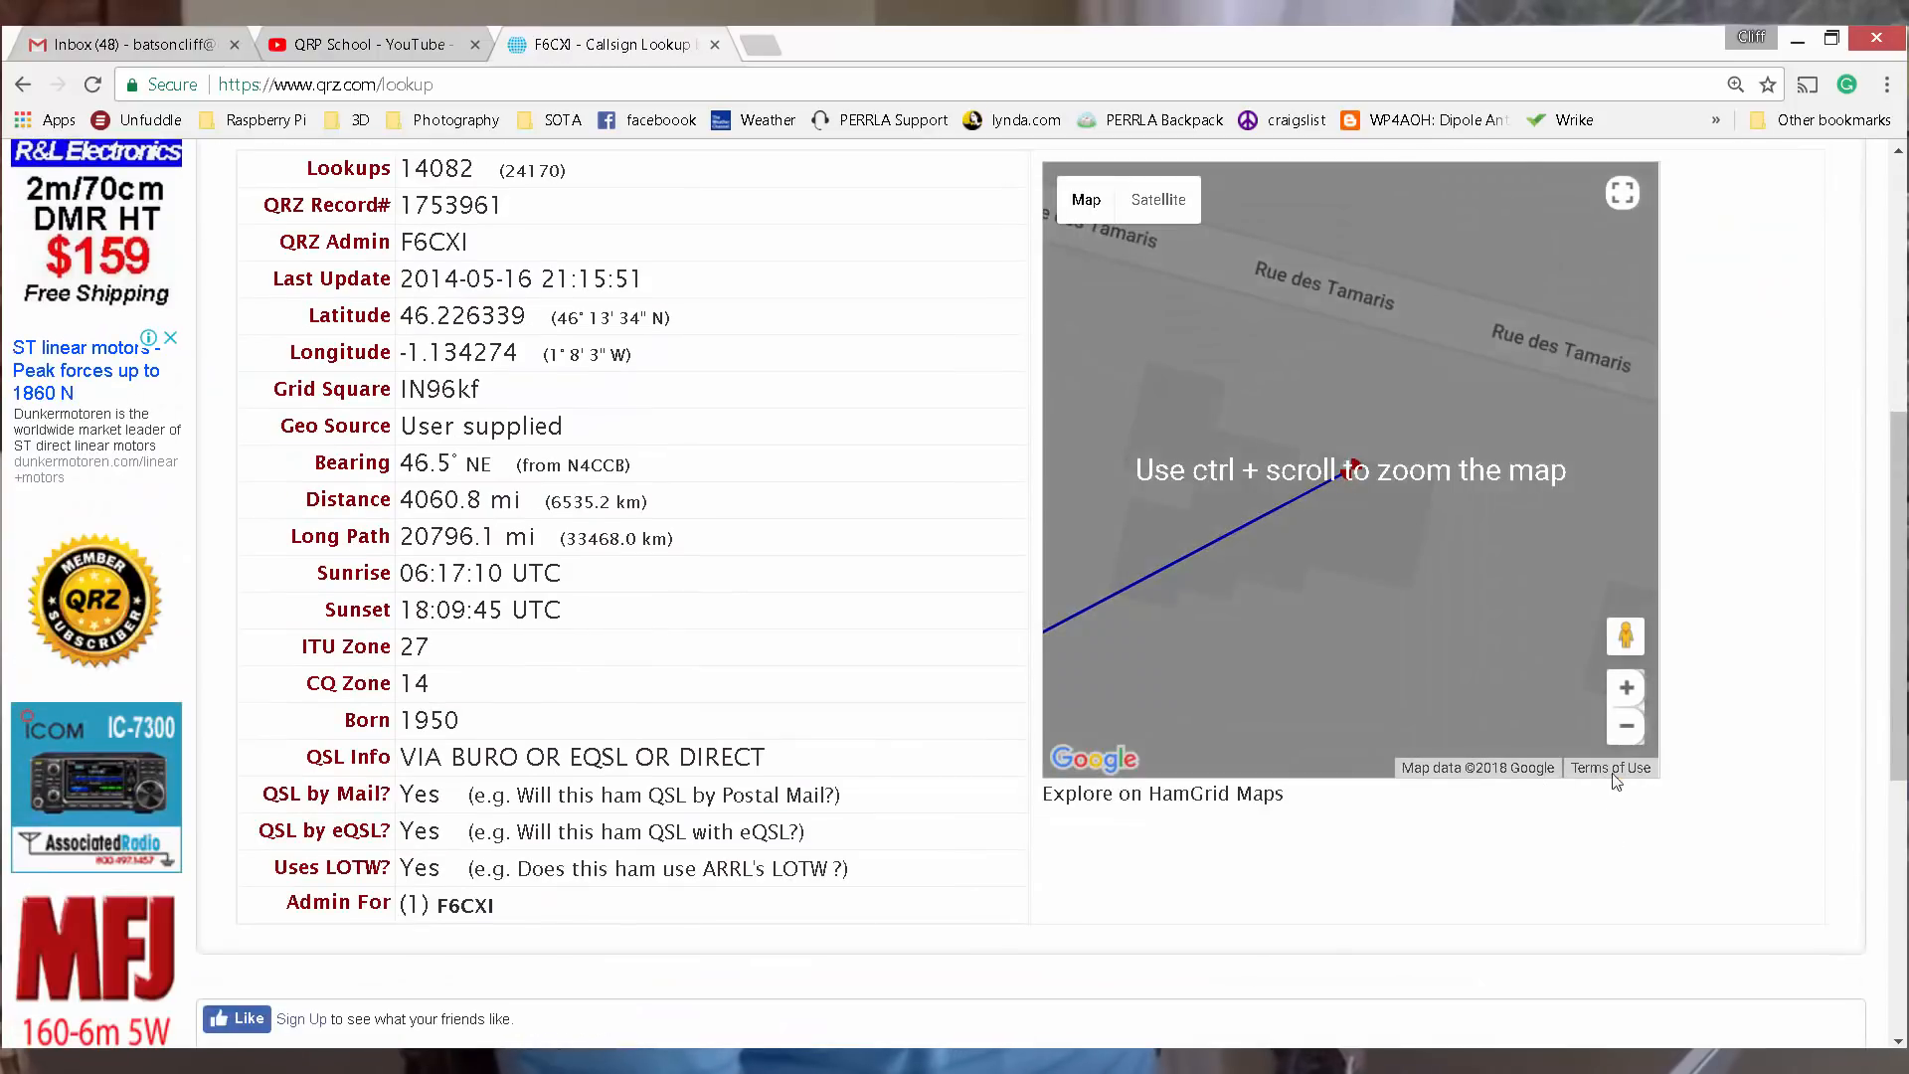
Zoom the map out from La Rochelle to a world view showing the path across the Atlantic
{"action": "left_click", "coordinate": [1623, 723]}
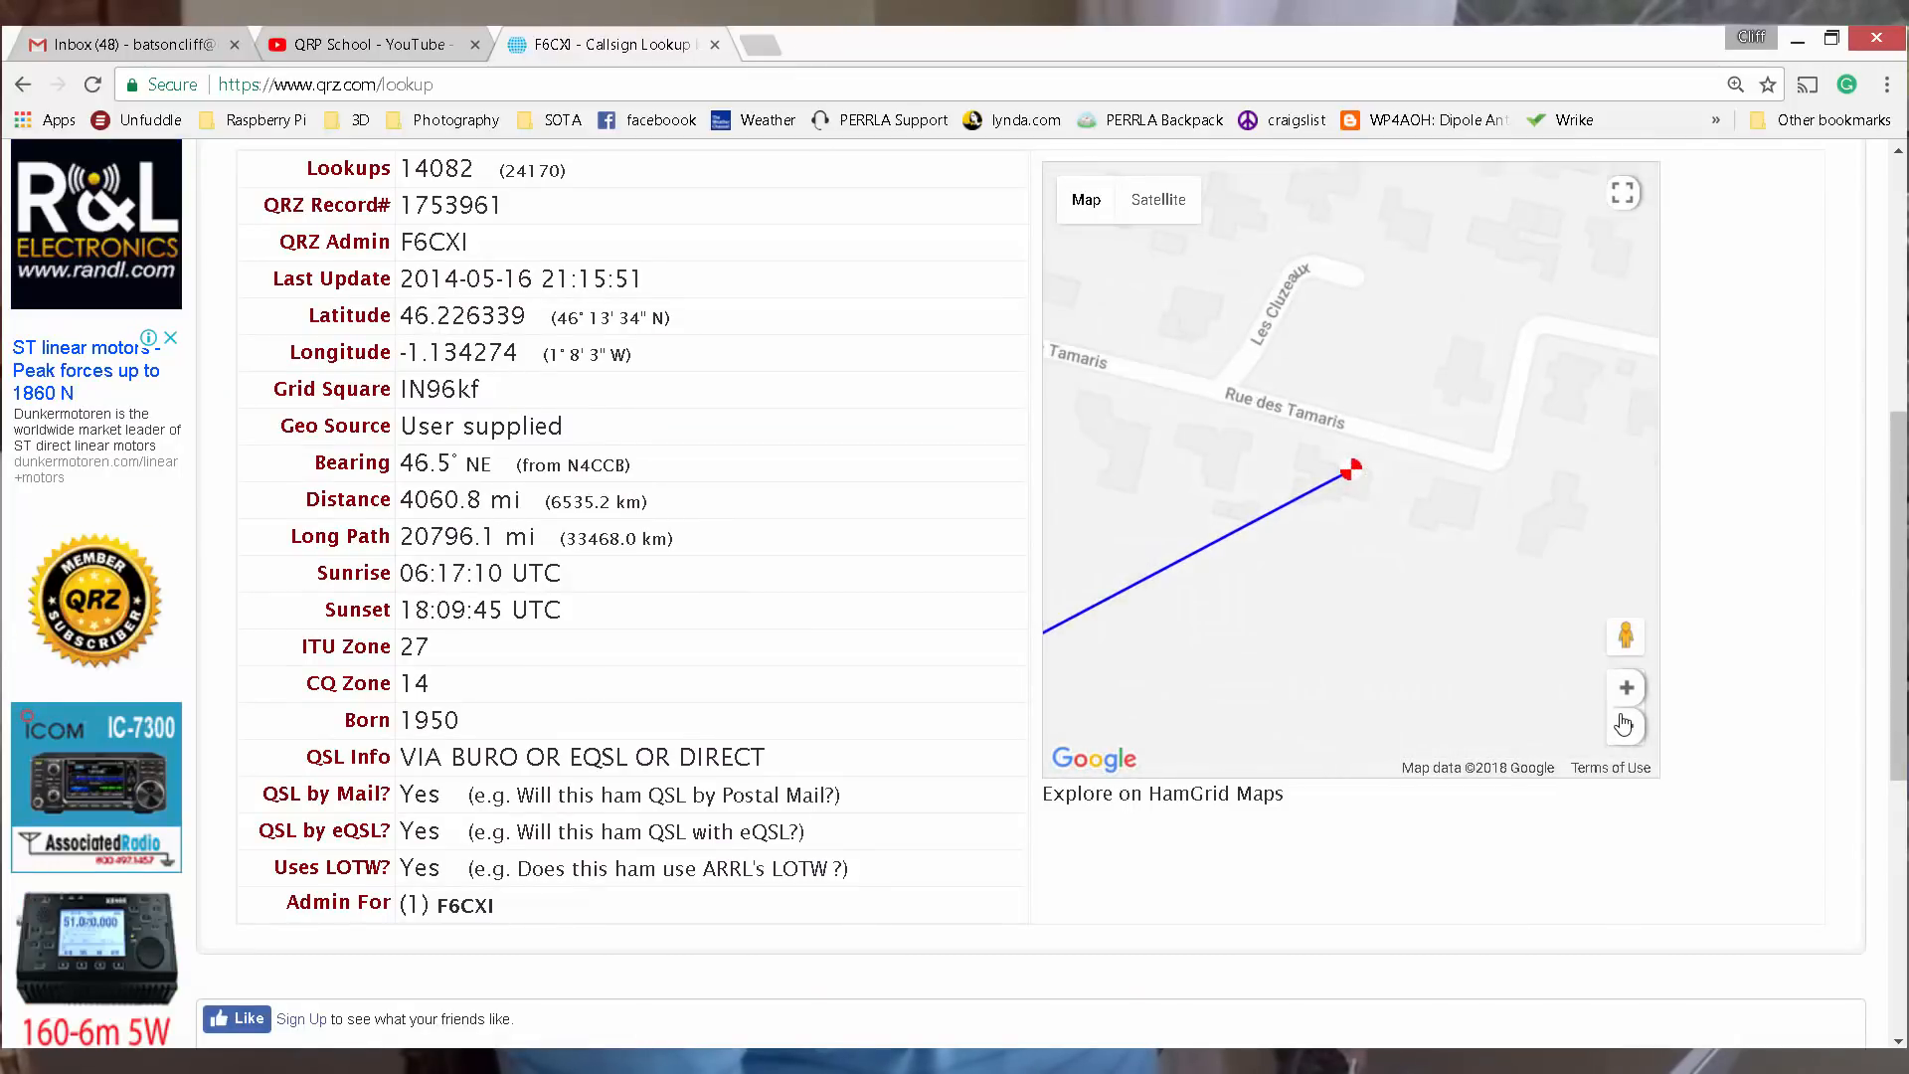
{"action": "left_click", "coordinate": [1625, 724]}
{"action": "left_click", "coordinate": [1625, 722]}
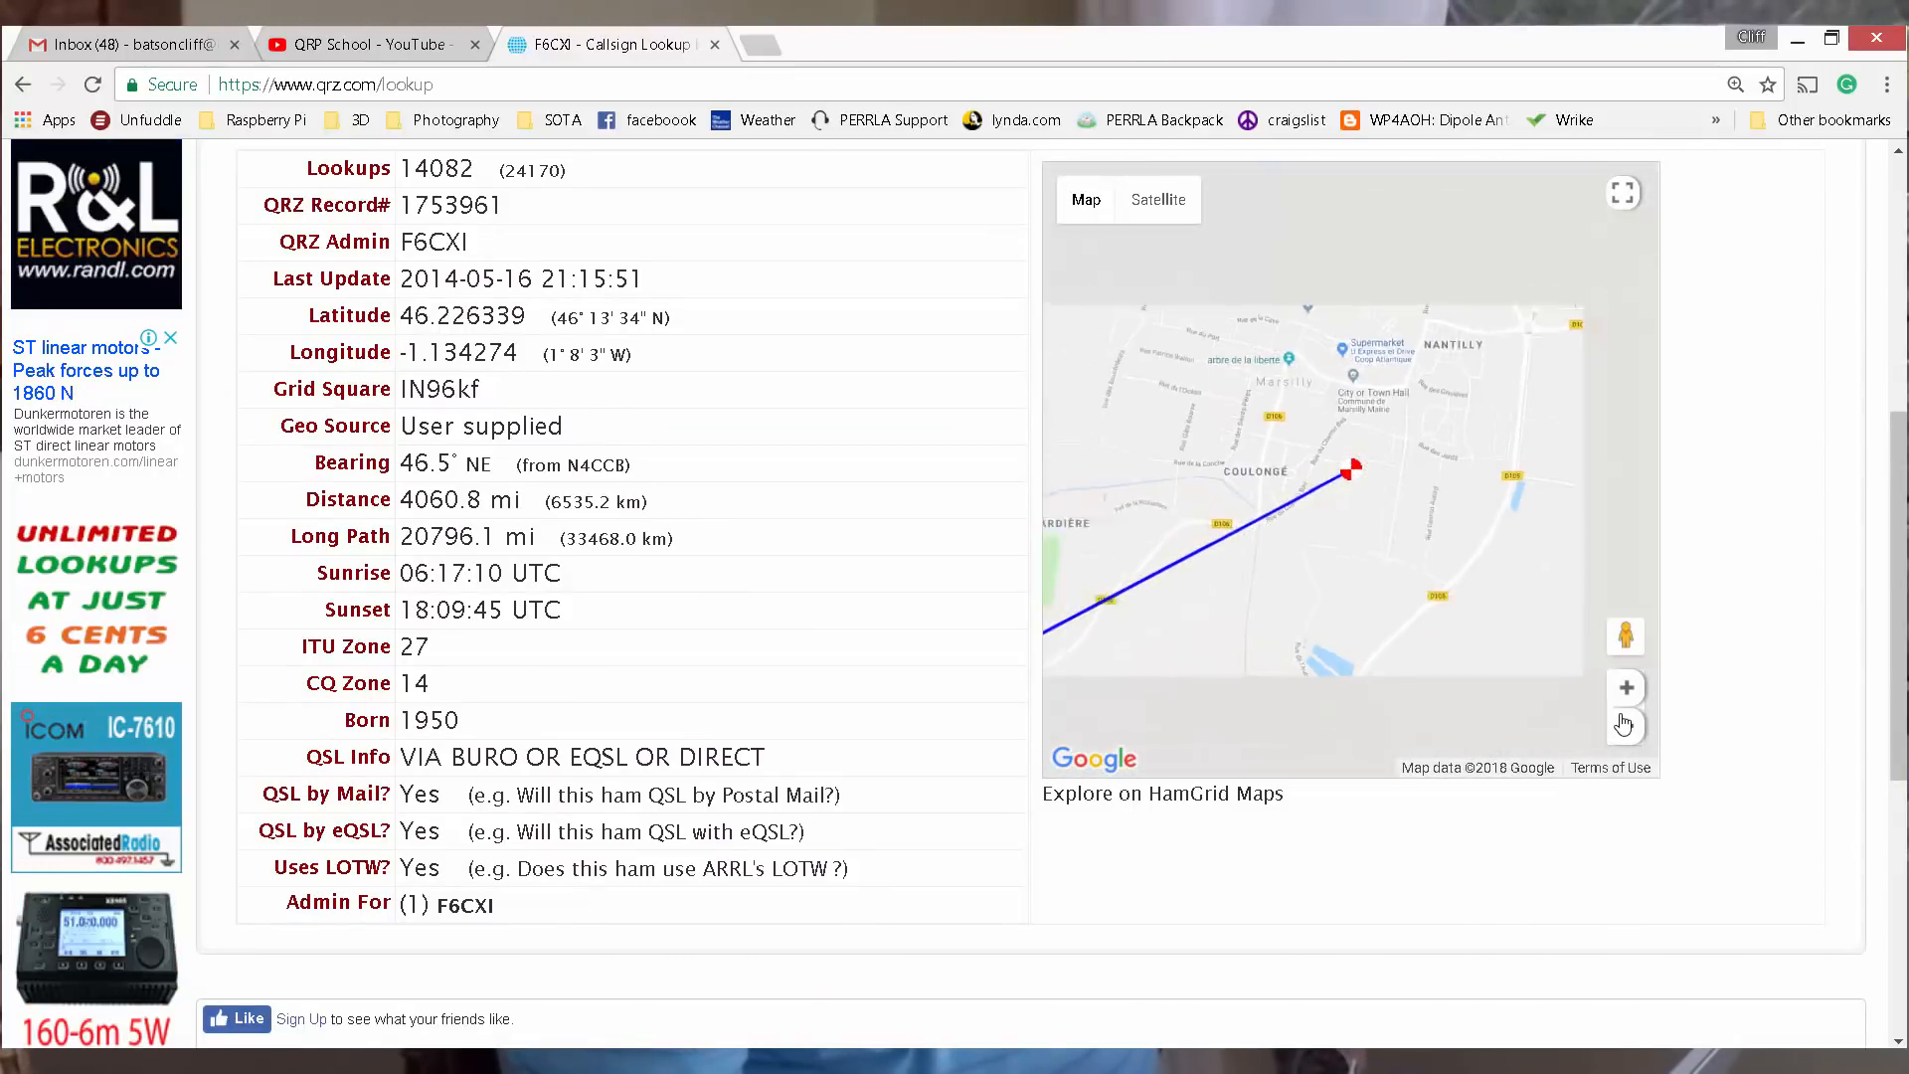
{"action": "left_click", "coordinate": [1624, 723]}
{"action": "left_click", "coordinate": [1625, 723]}
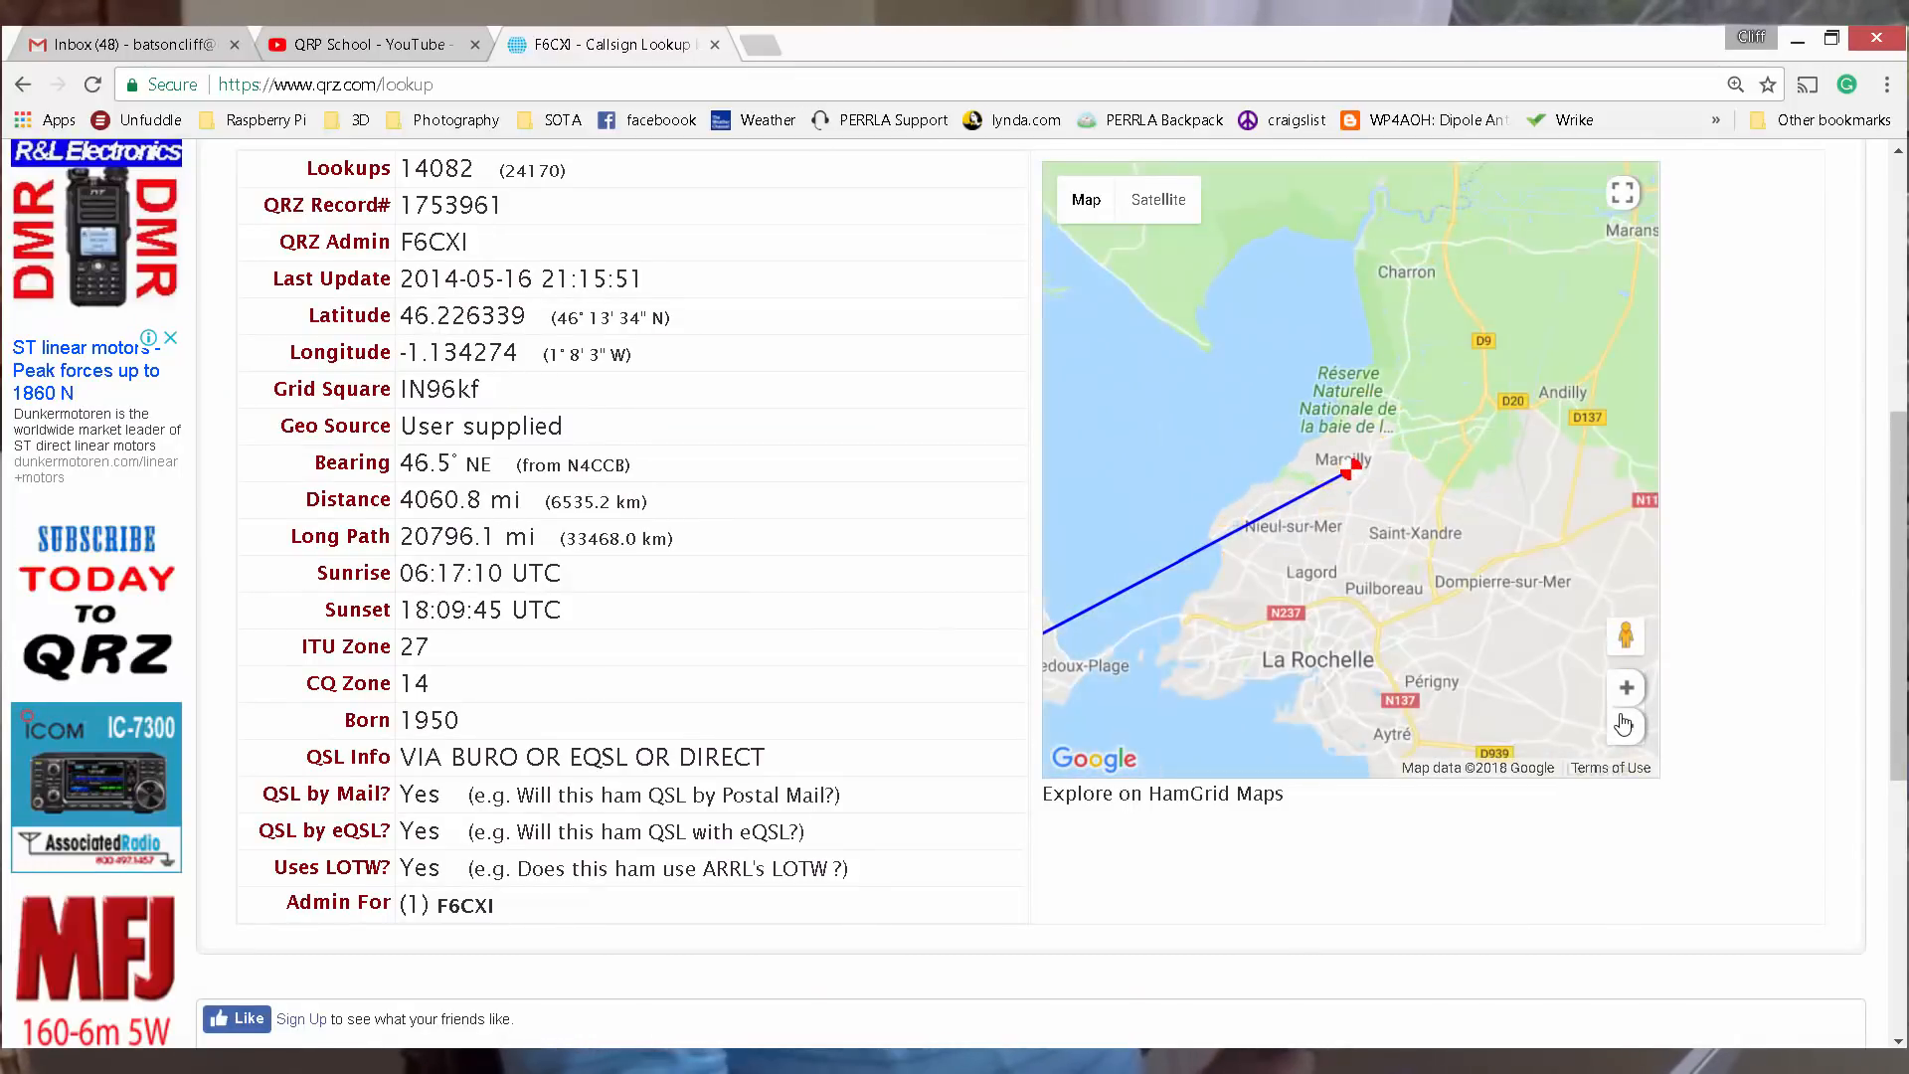
{"action": "left_click", "coordinate": [1625, 723]}
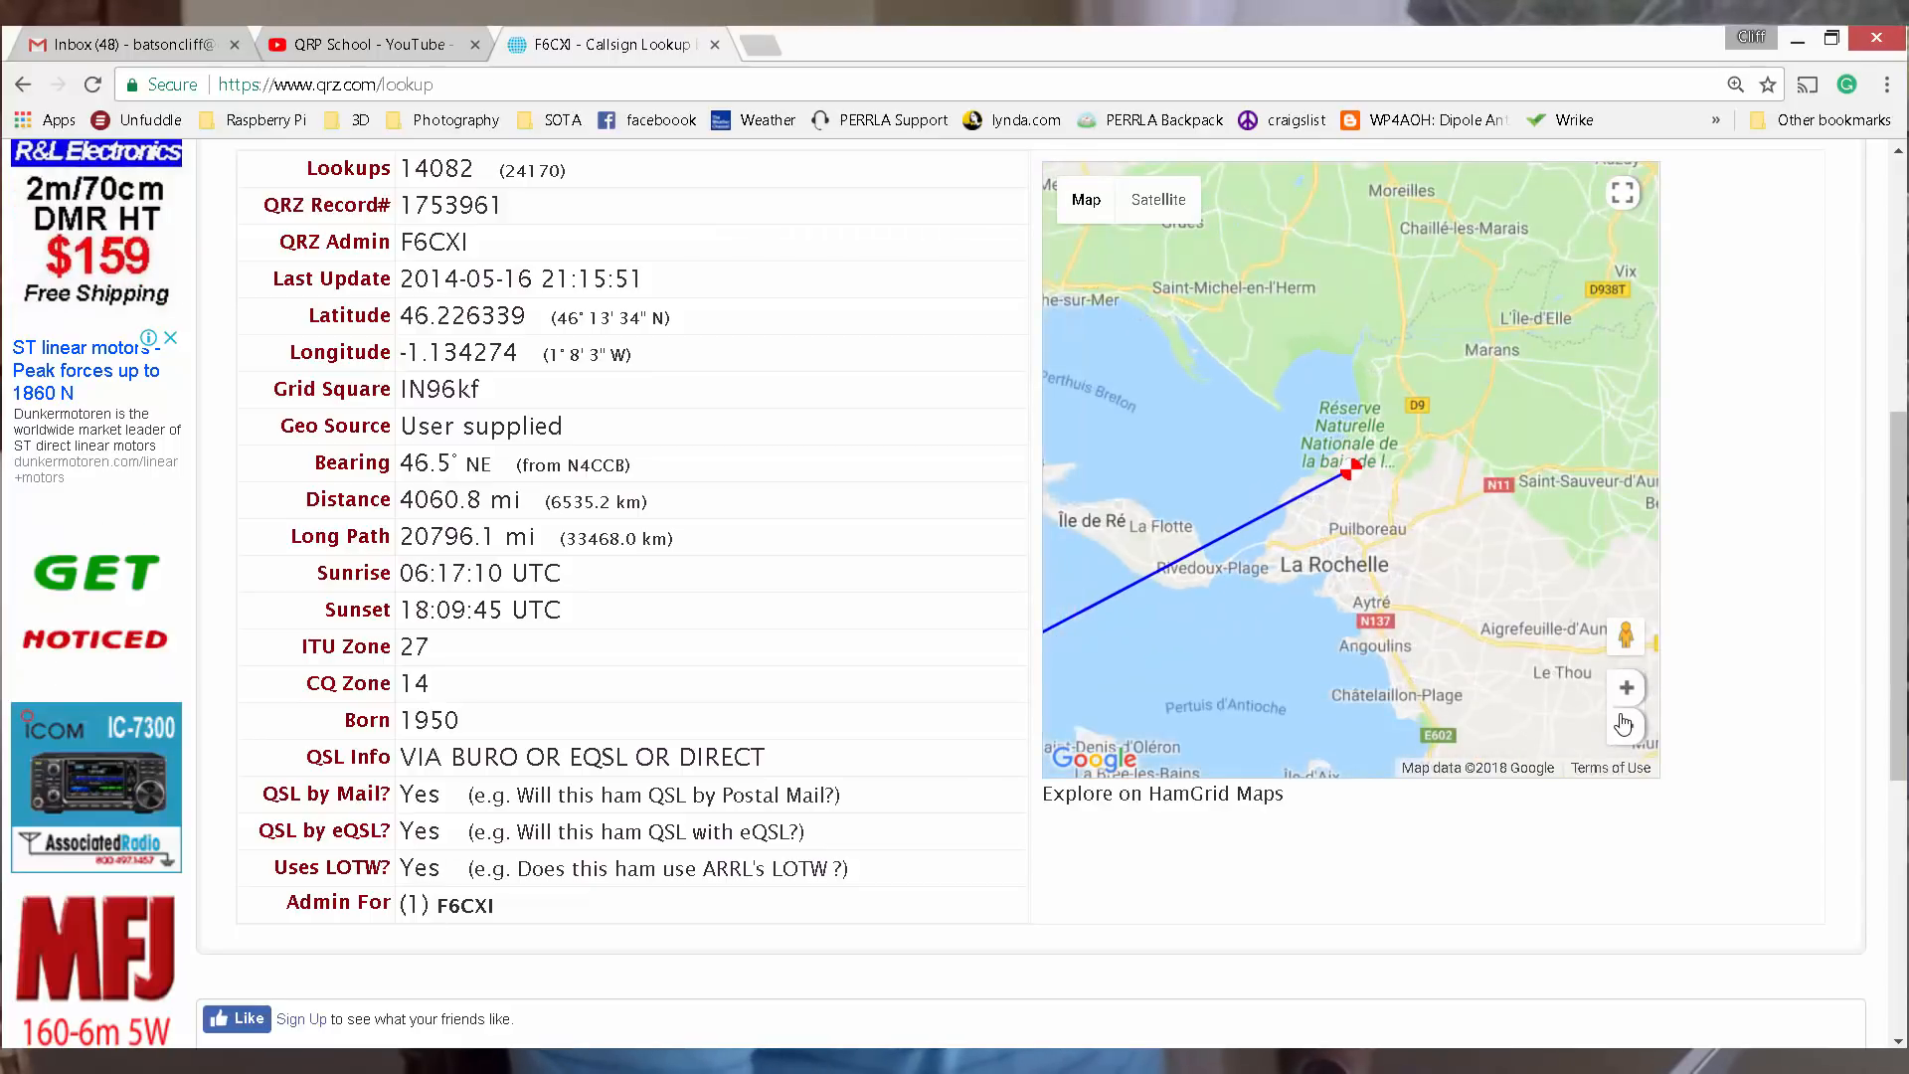
{"action": "left_click", "coordinate": [1625, 724]}
{"action": "left_click", "coordinate": [1625, 722]}
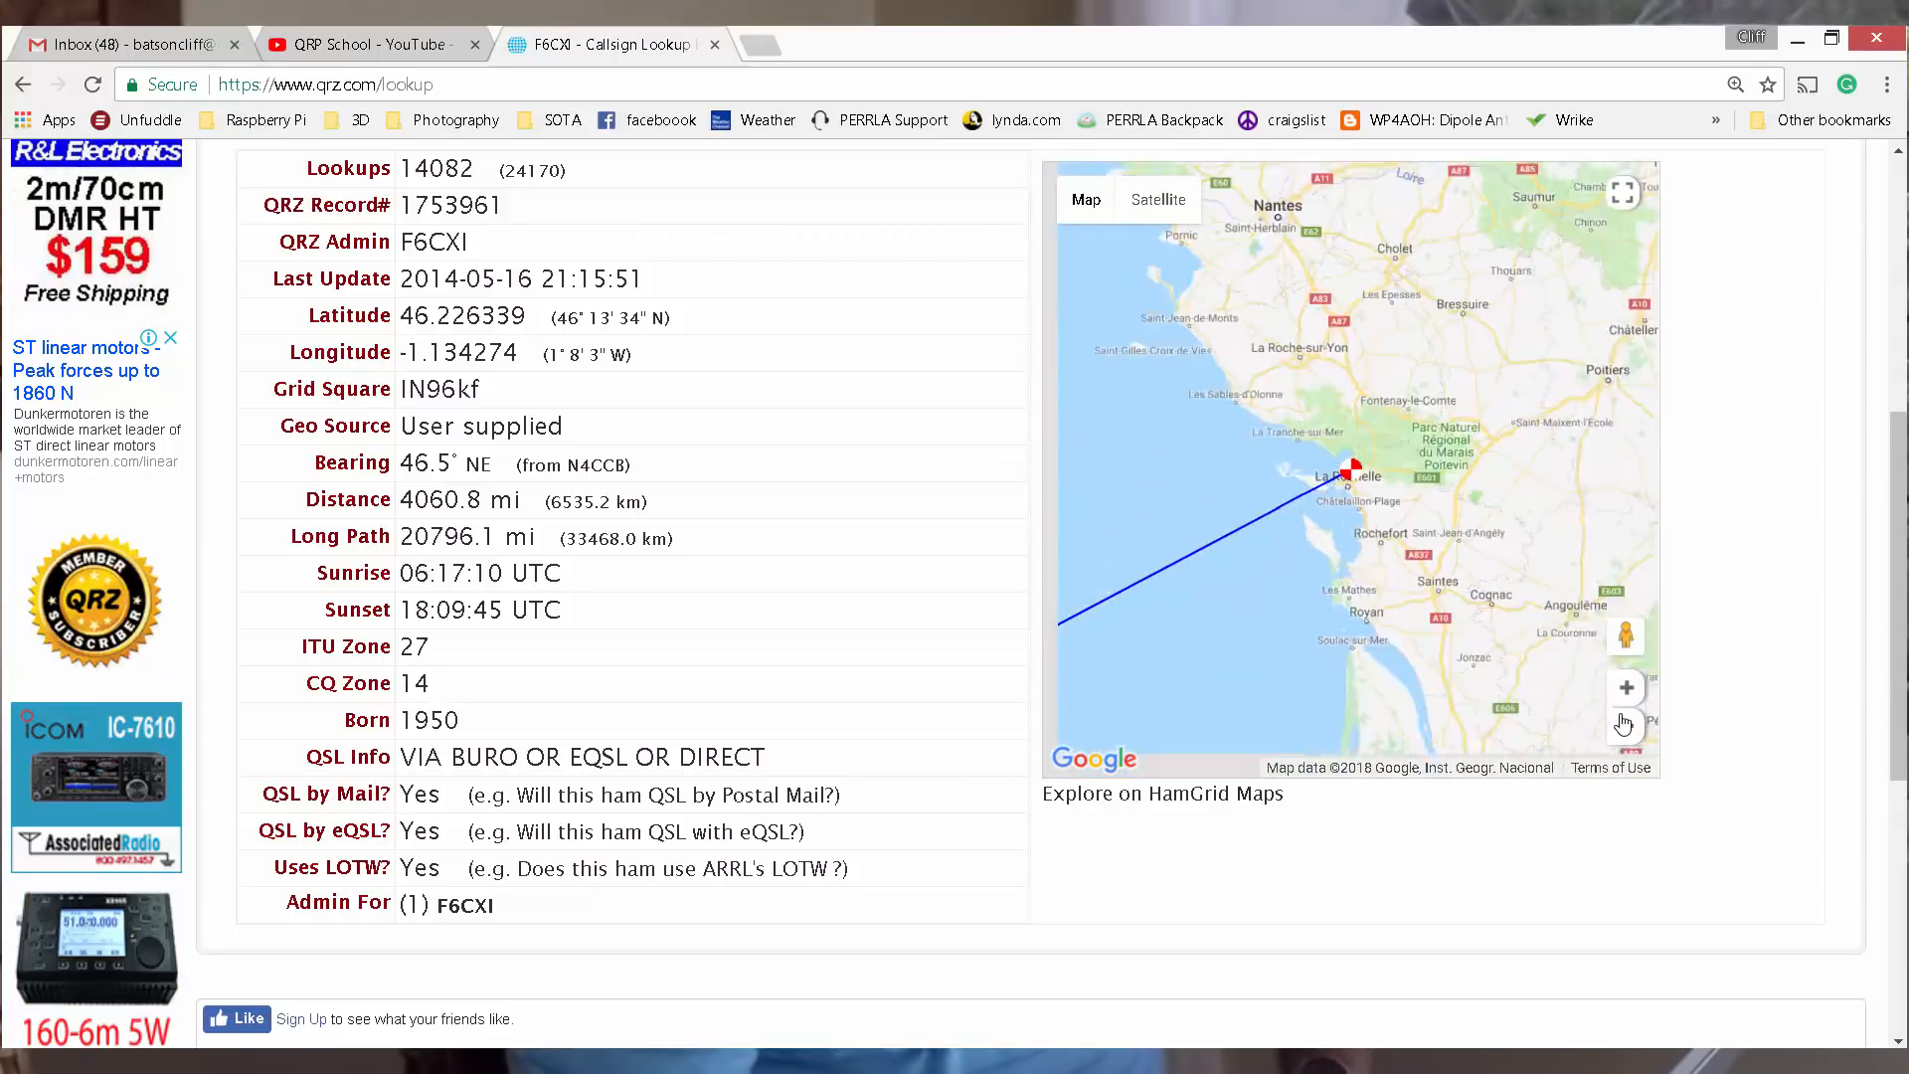
{"action": "left_click", "coordinate": [1623, 723]}
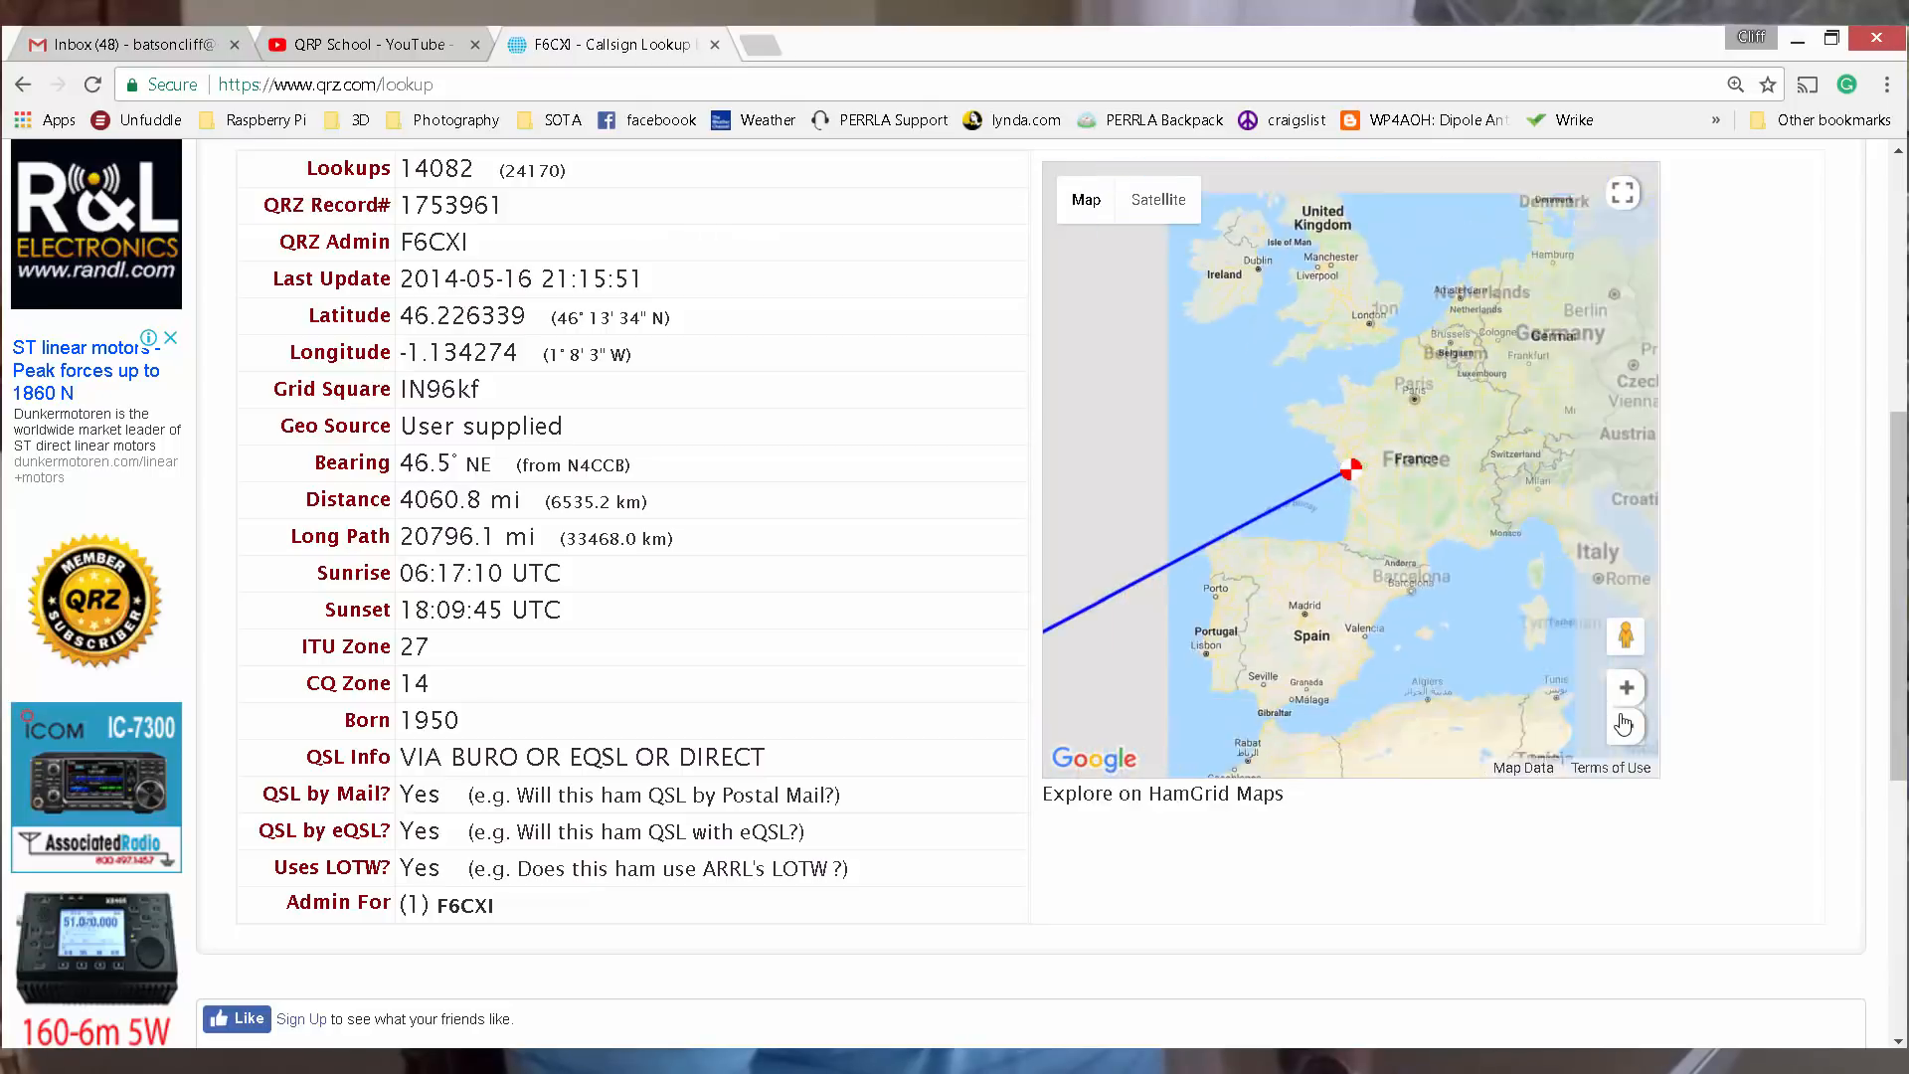
{"action": "left_click", "coordinate": [1625, 722]}
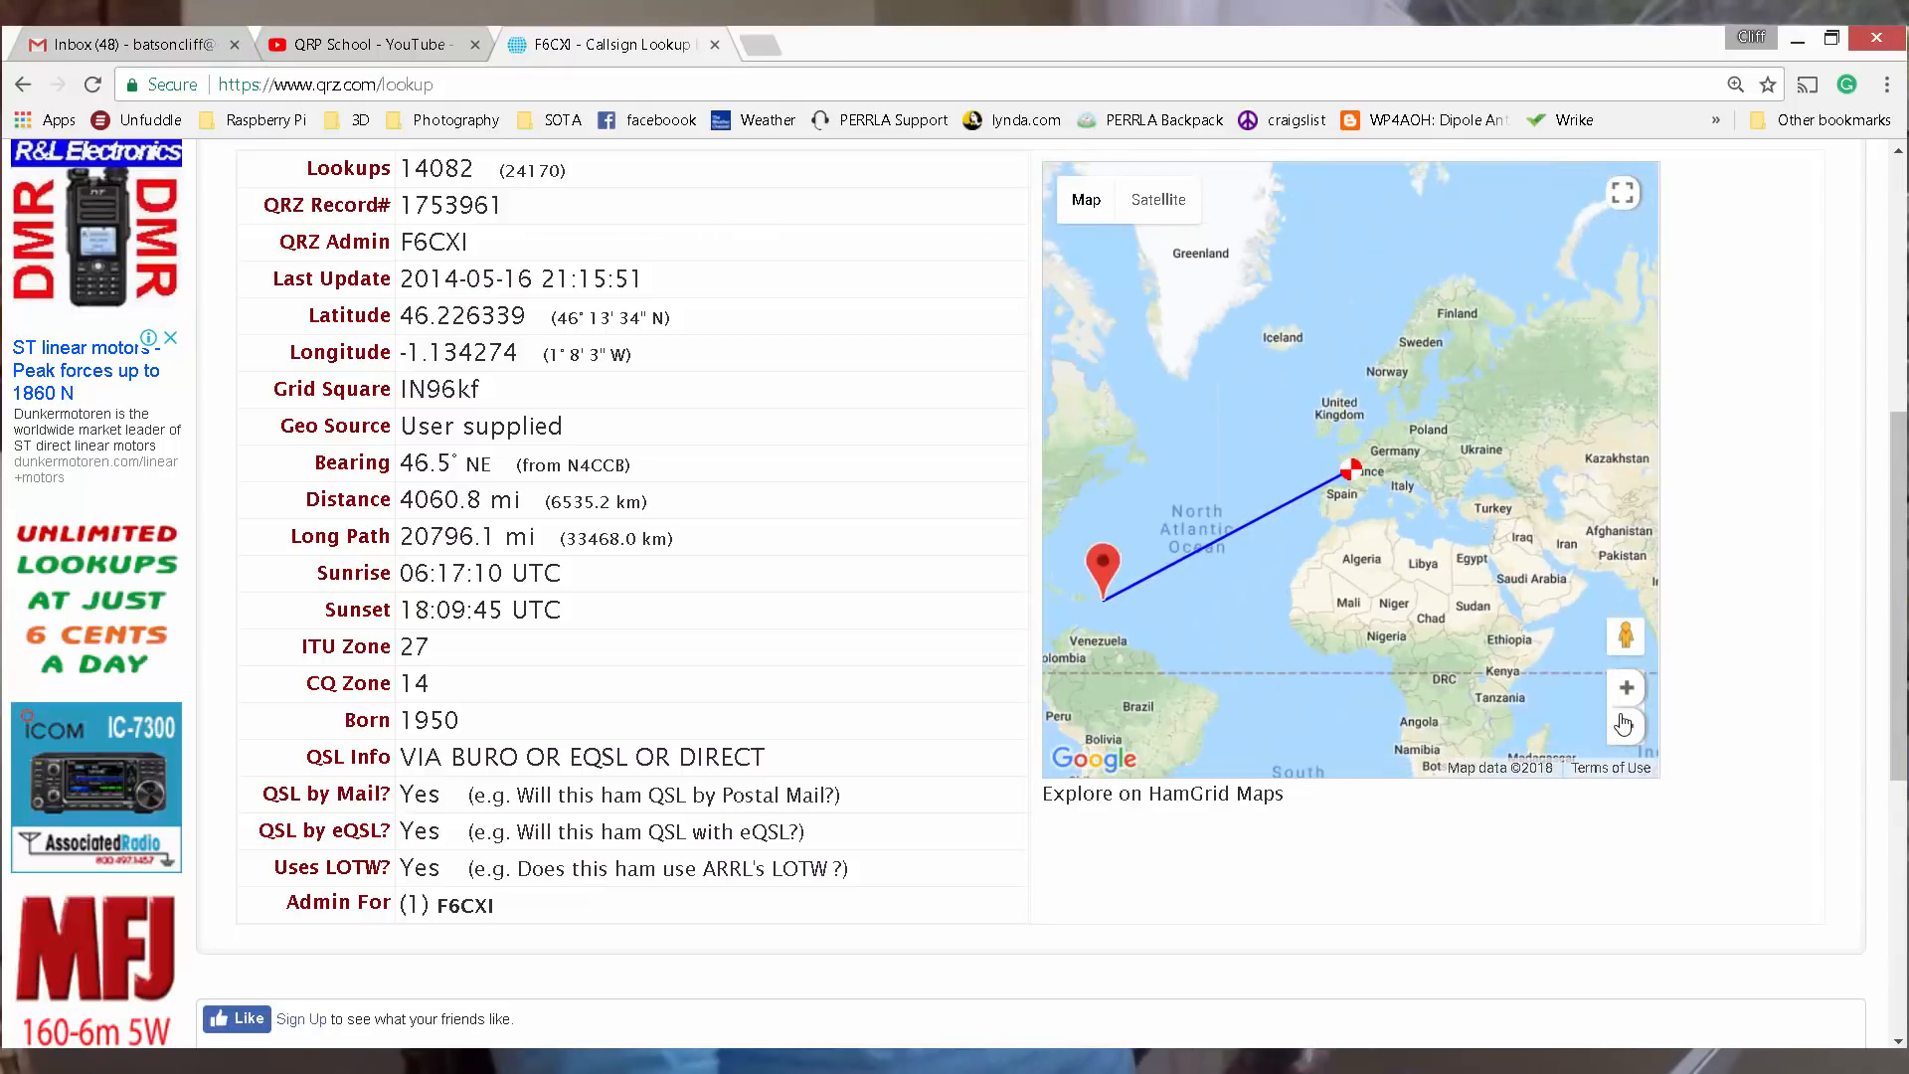